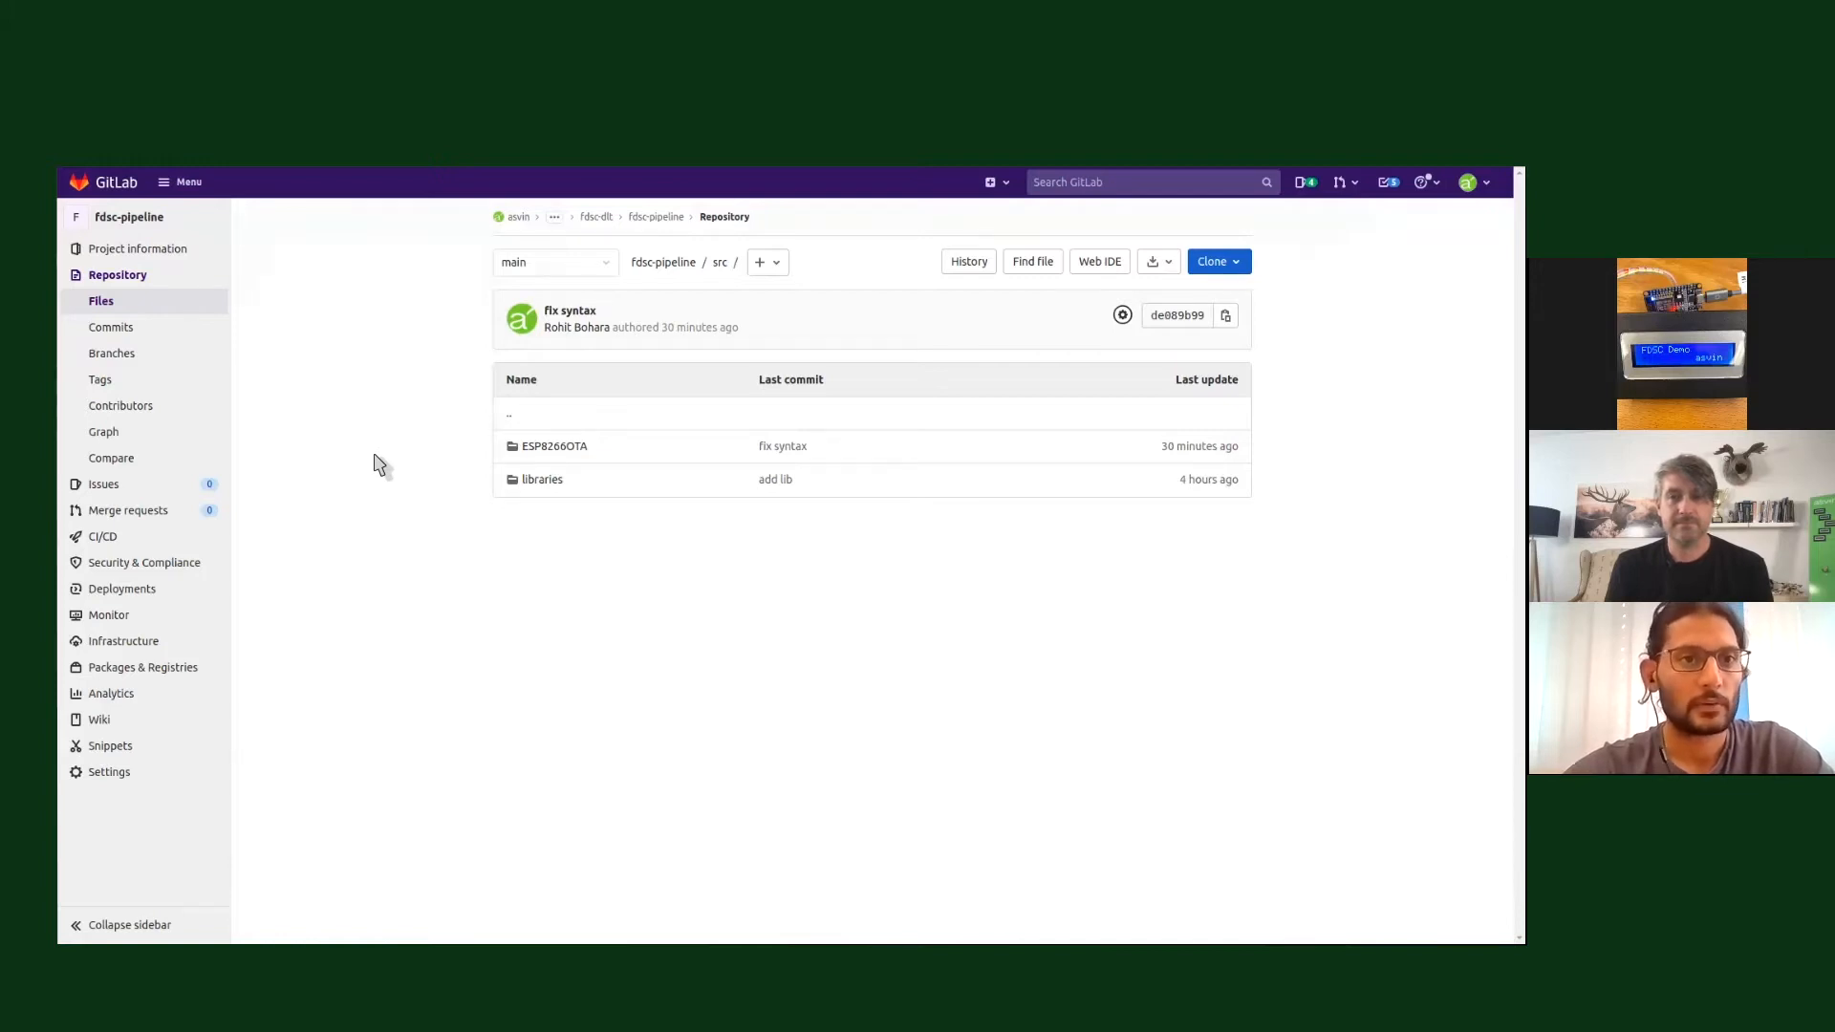
Set the firmware_version string in ESP8266OTA.ino to "2.0.0" in Visual Studio Code.
left_click(133, 219)
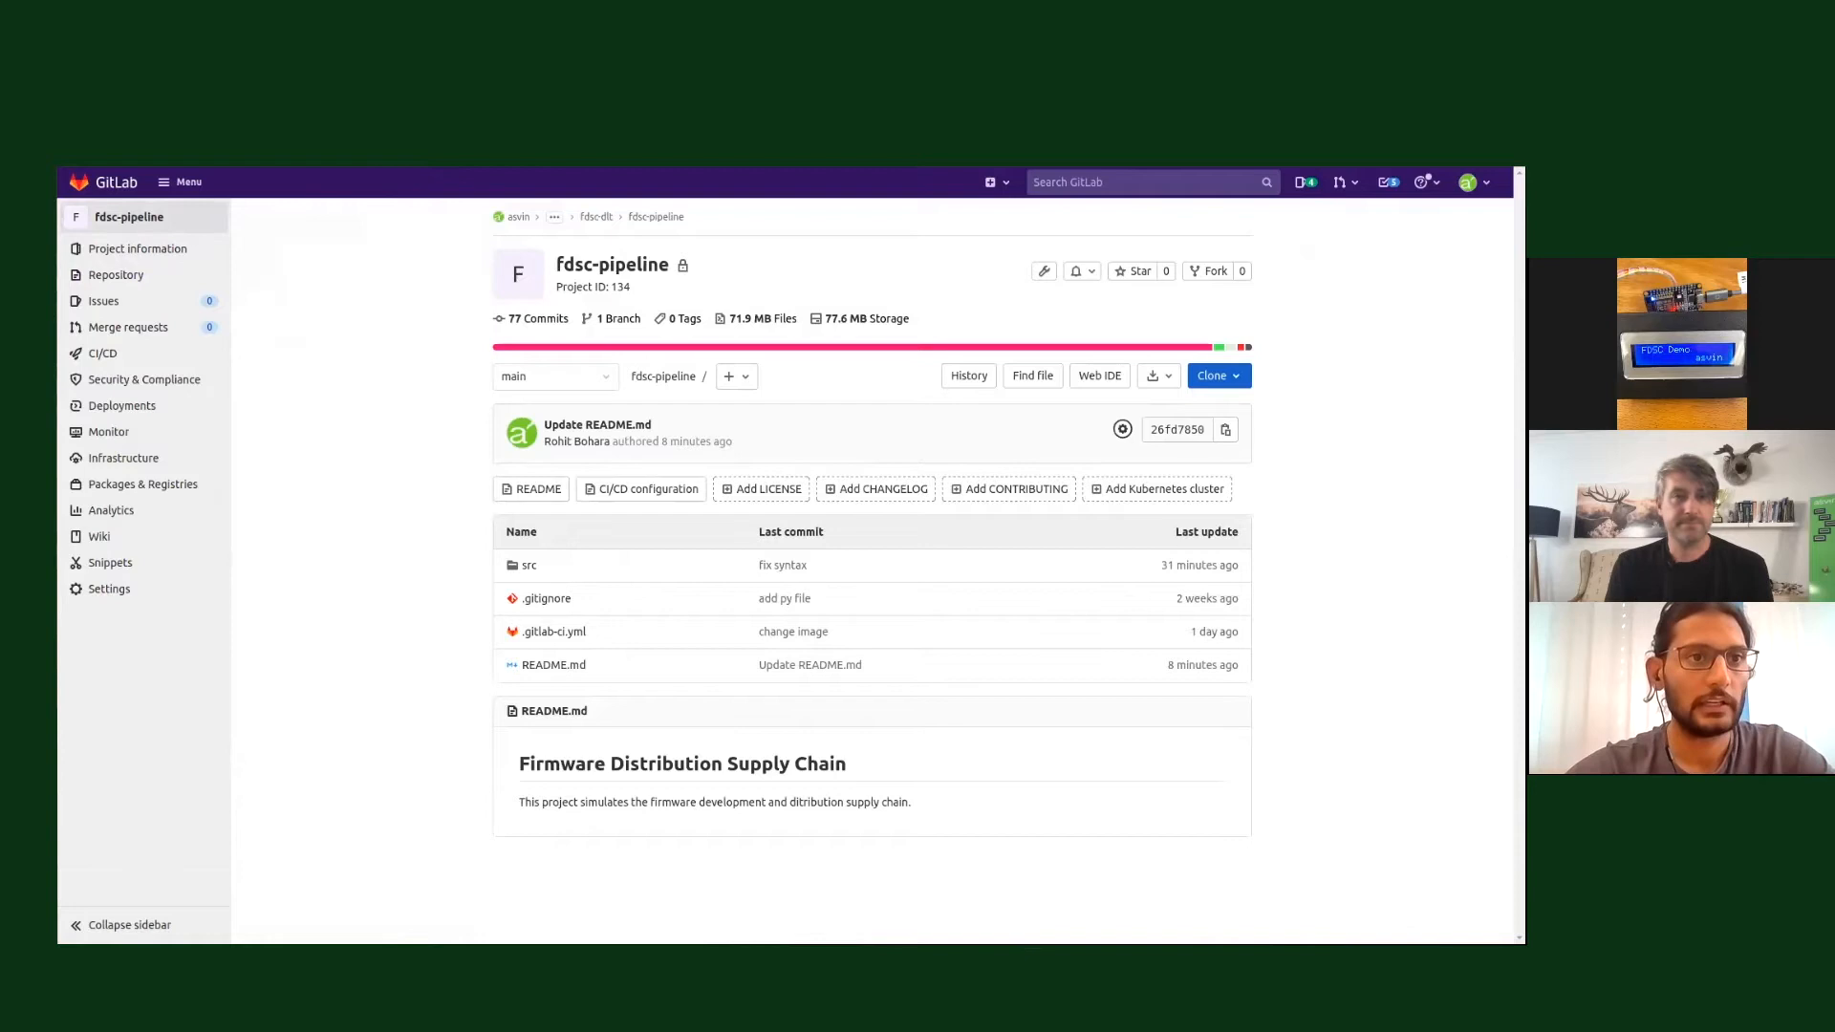
left_click(34, 185)
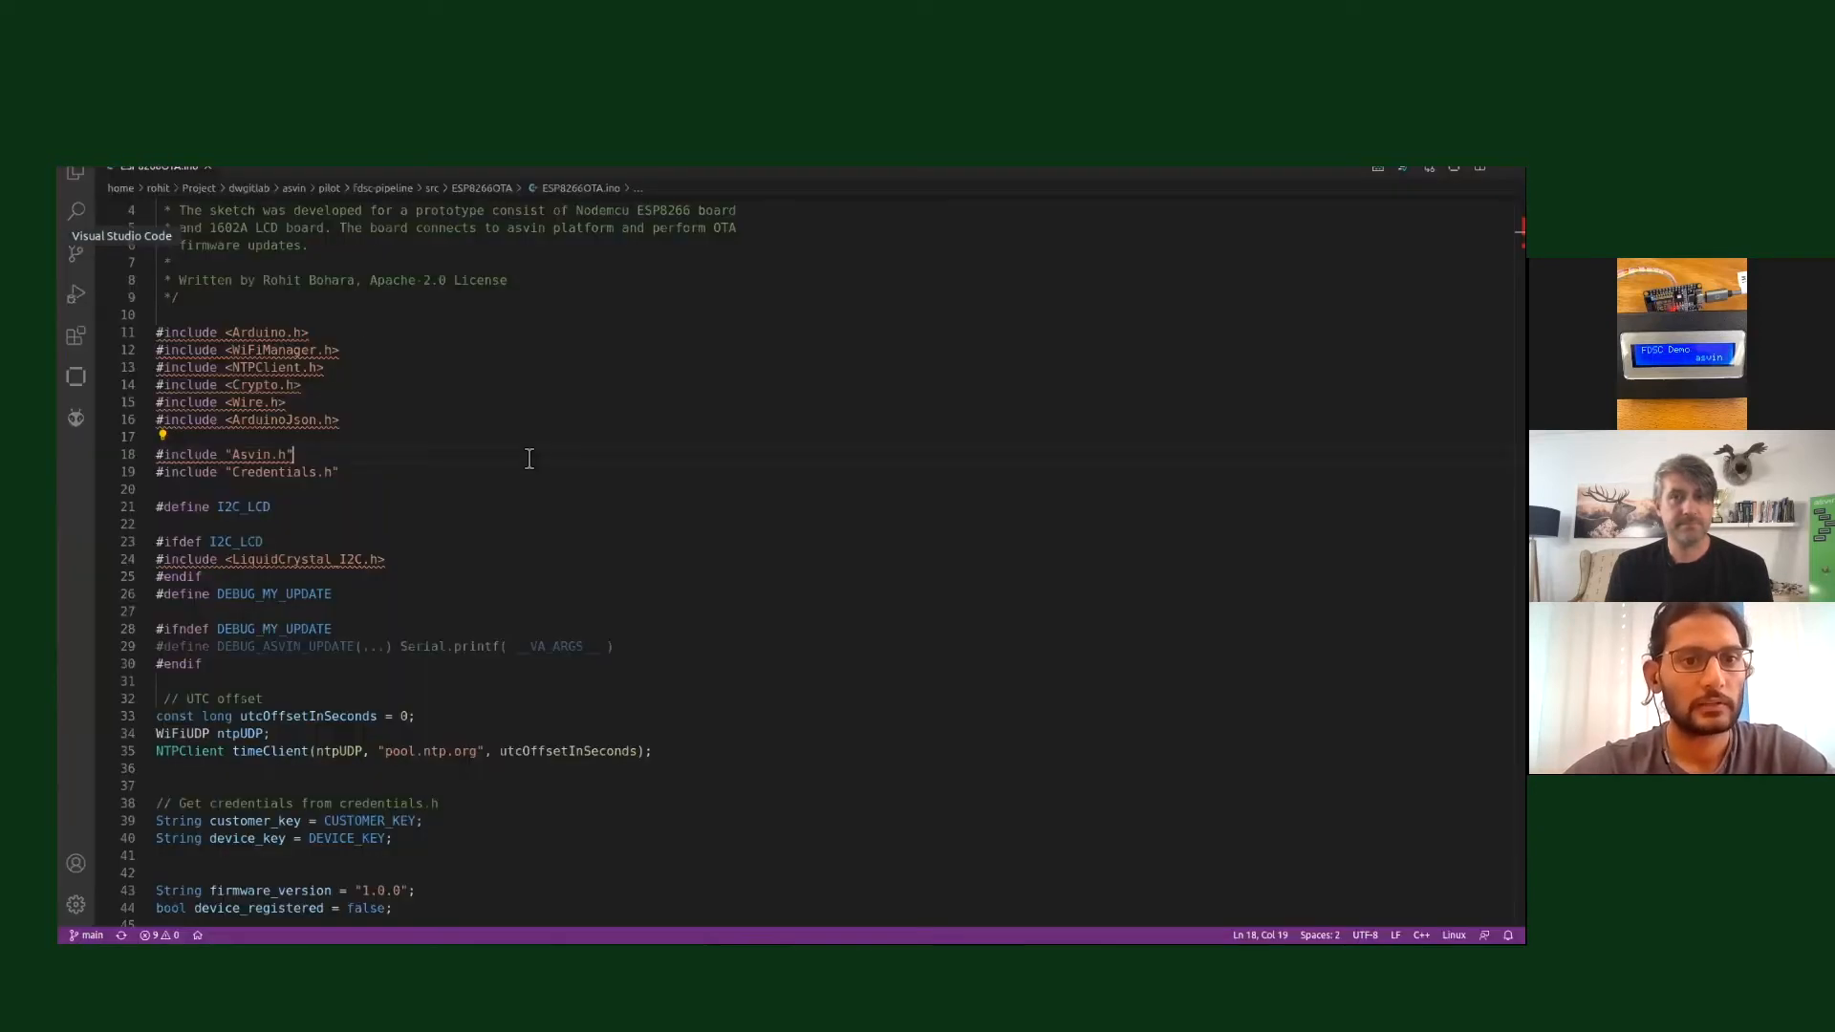
scroll(529, 459, "down", 5)
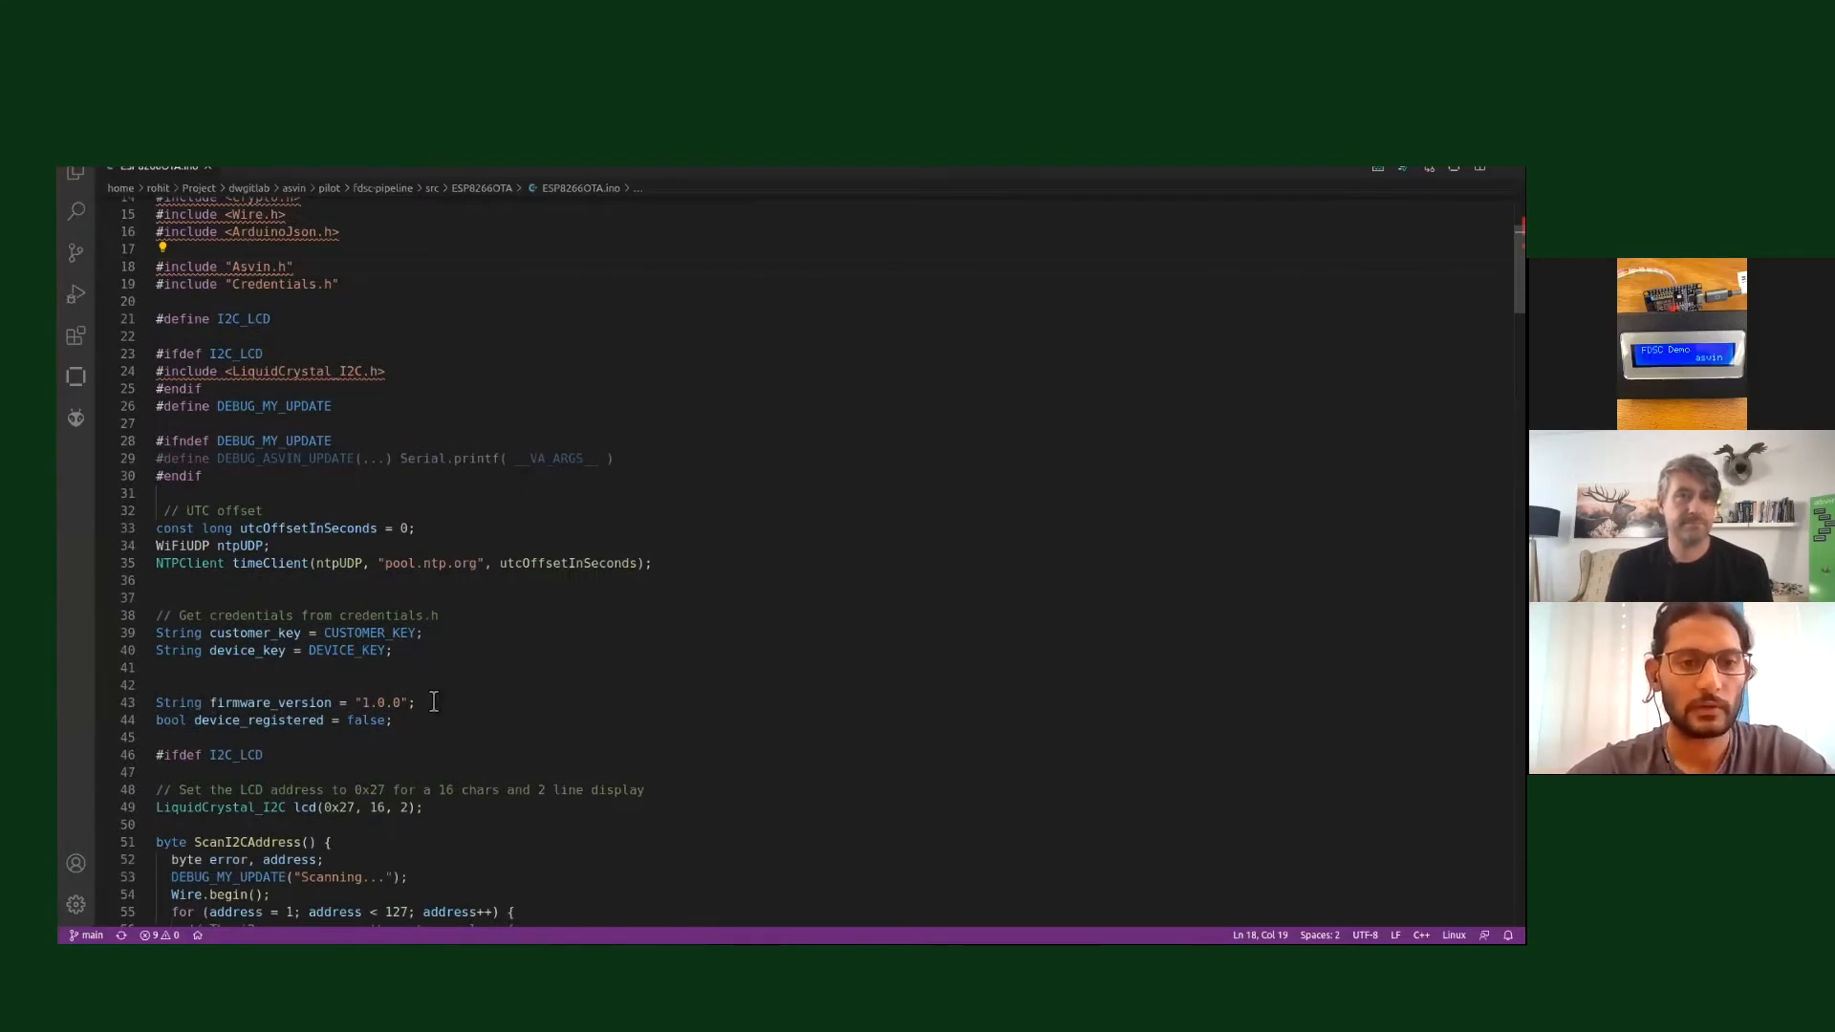
left_click_drag(433, 703, 217, 702)
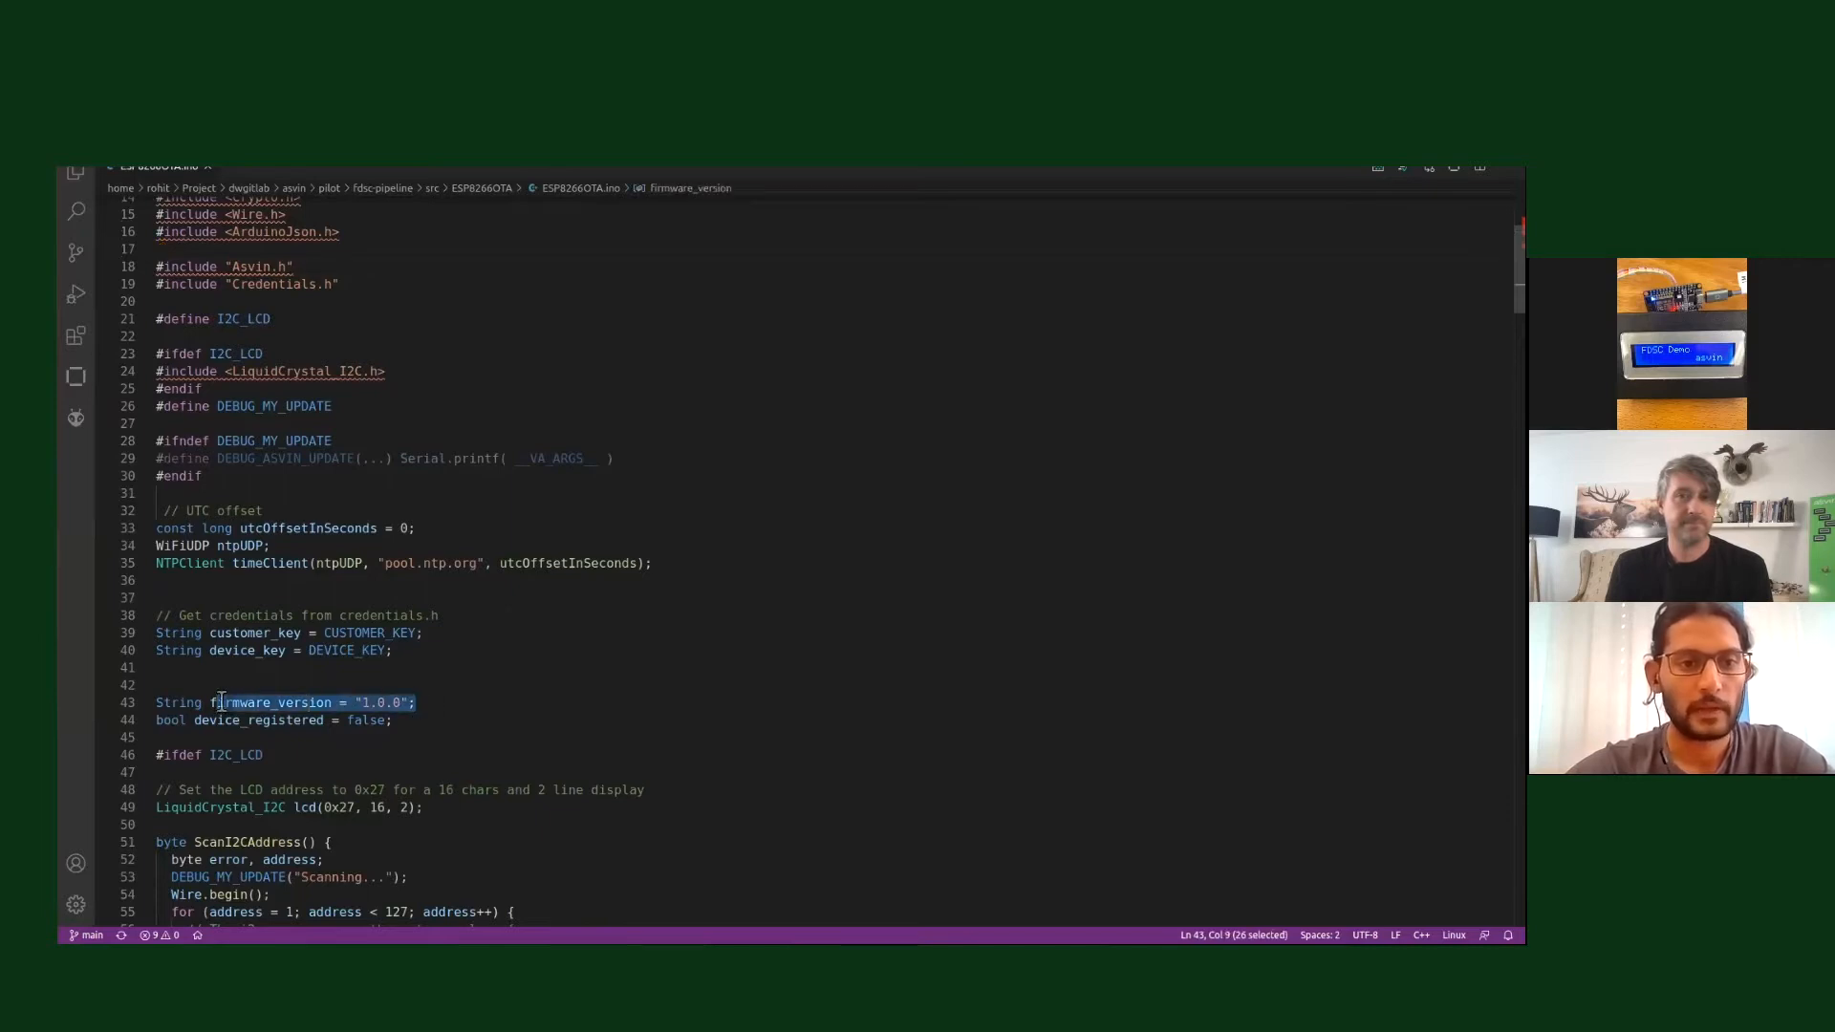
left_click(362, 703)
key("Delete")
type("2")
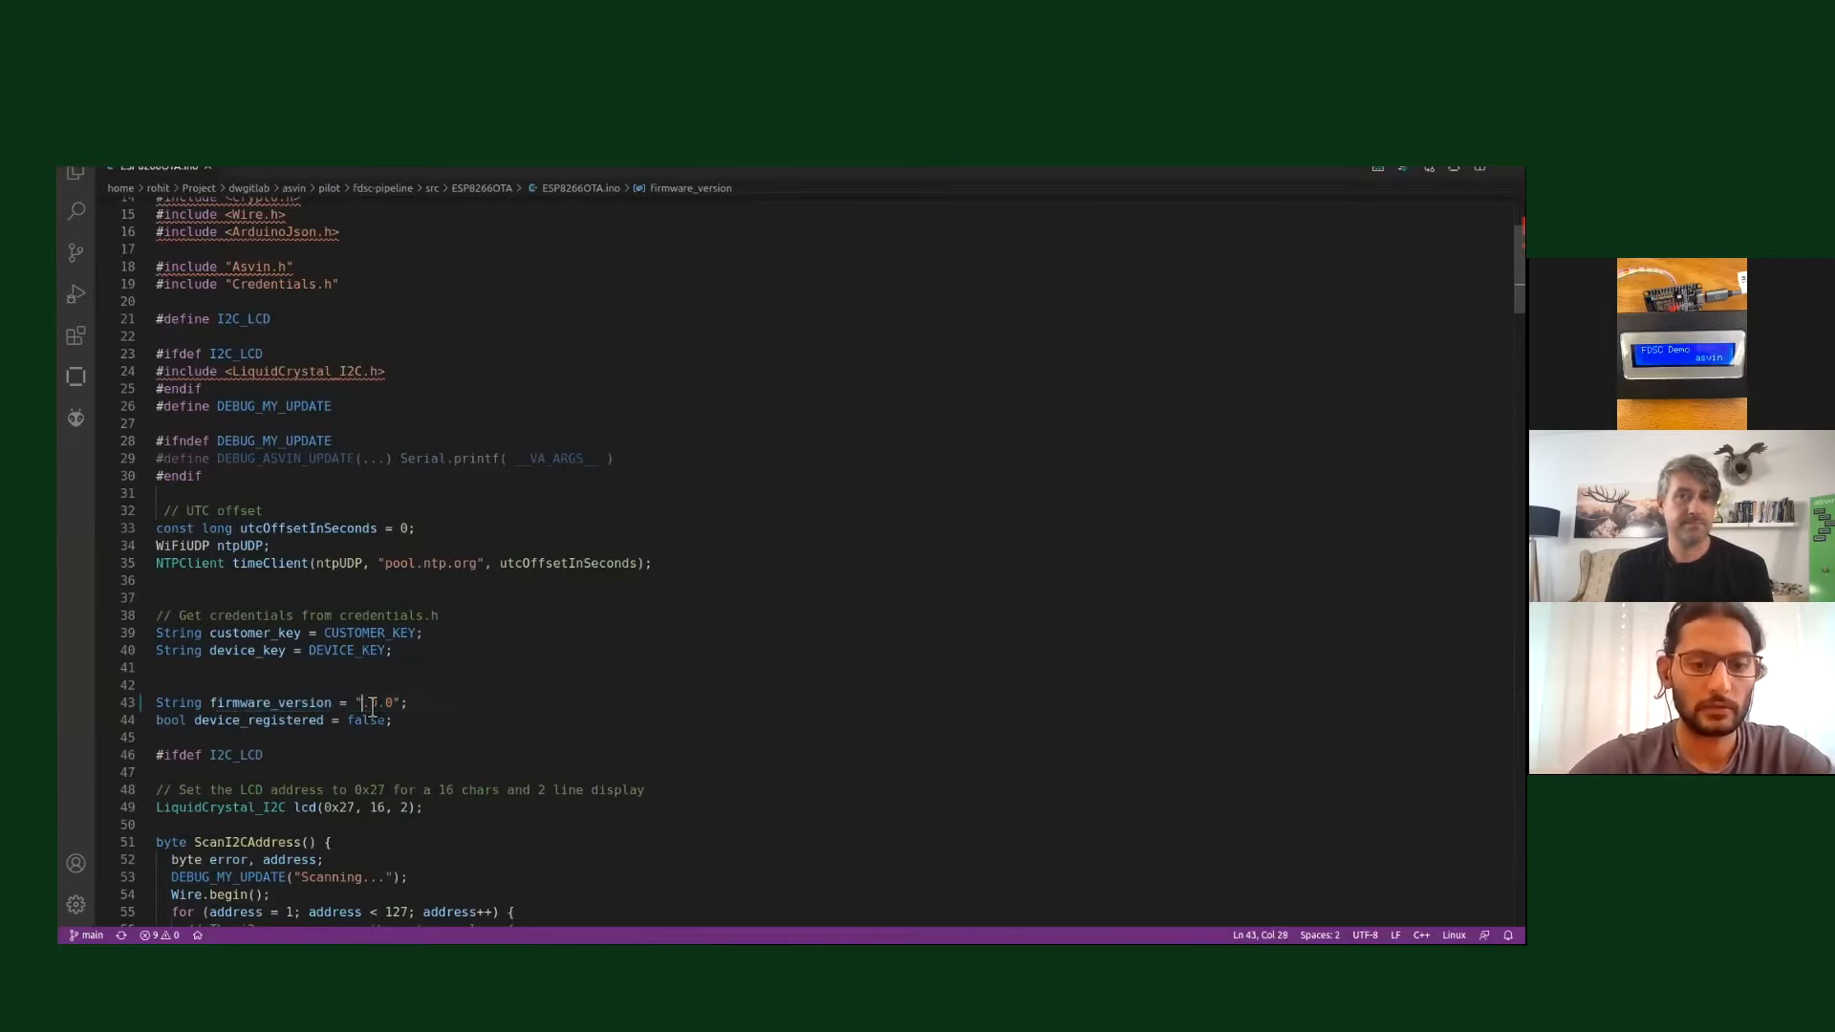
Switch to the terminal, commit the change with the message "update to version 2.0 for live demom", and push it to the remote.
key("alt+Tab")
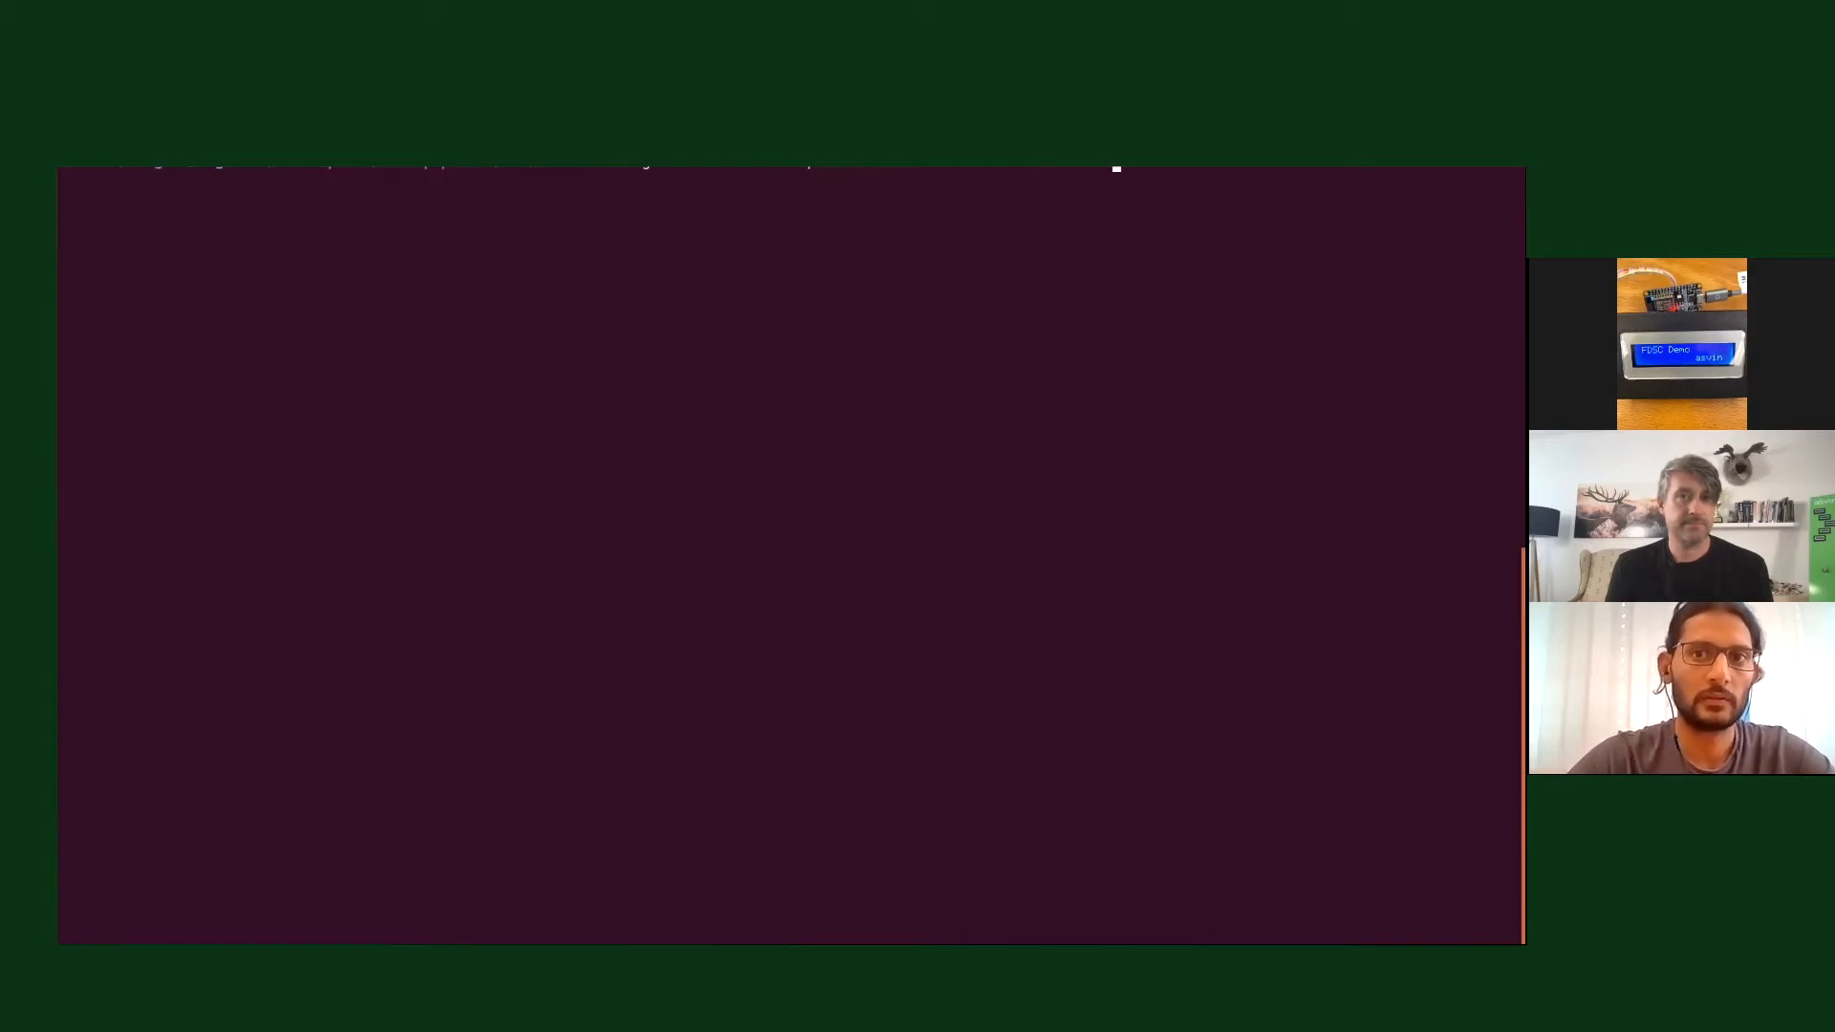
key("Return")
type("git push")
key("Return")
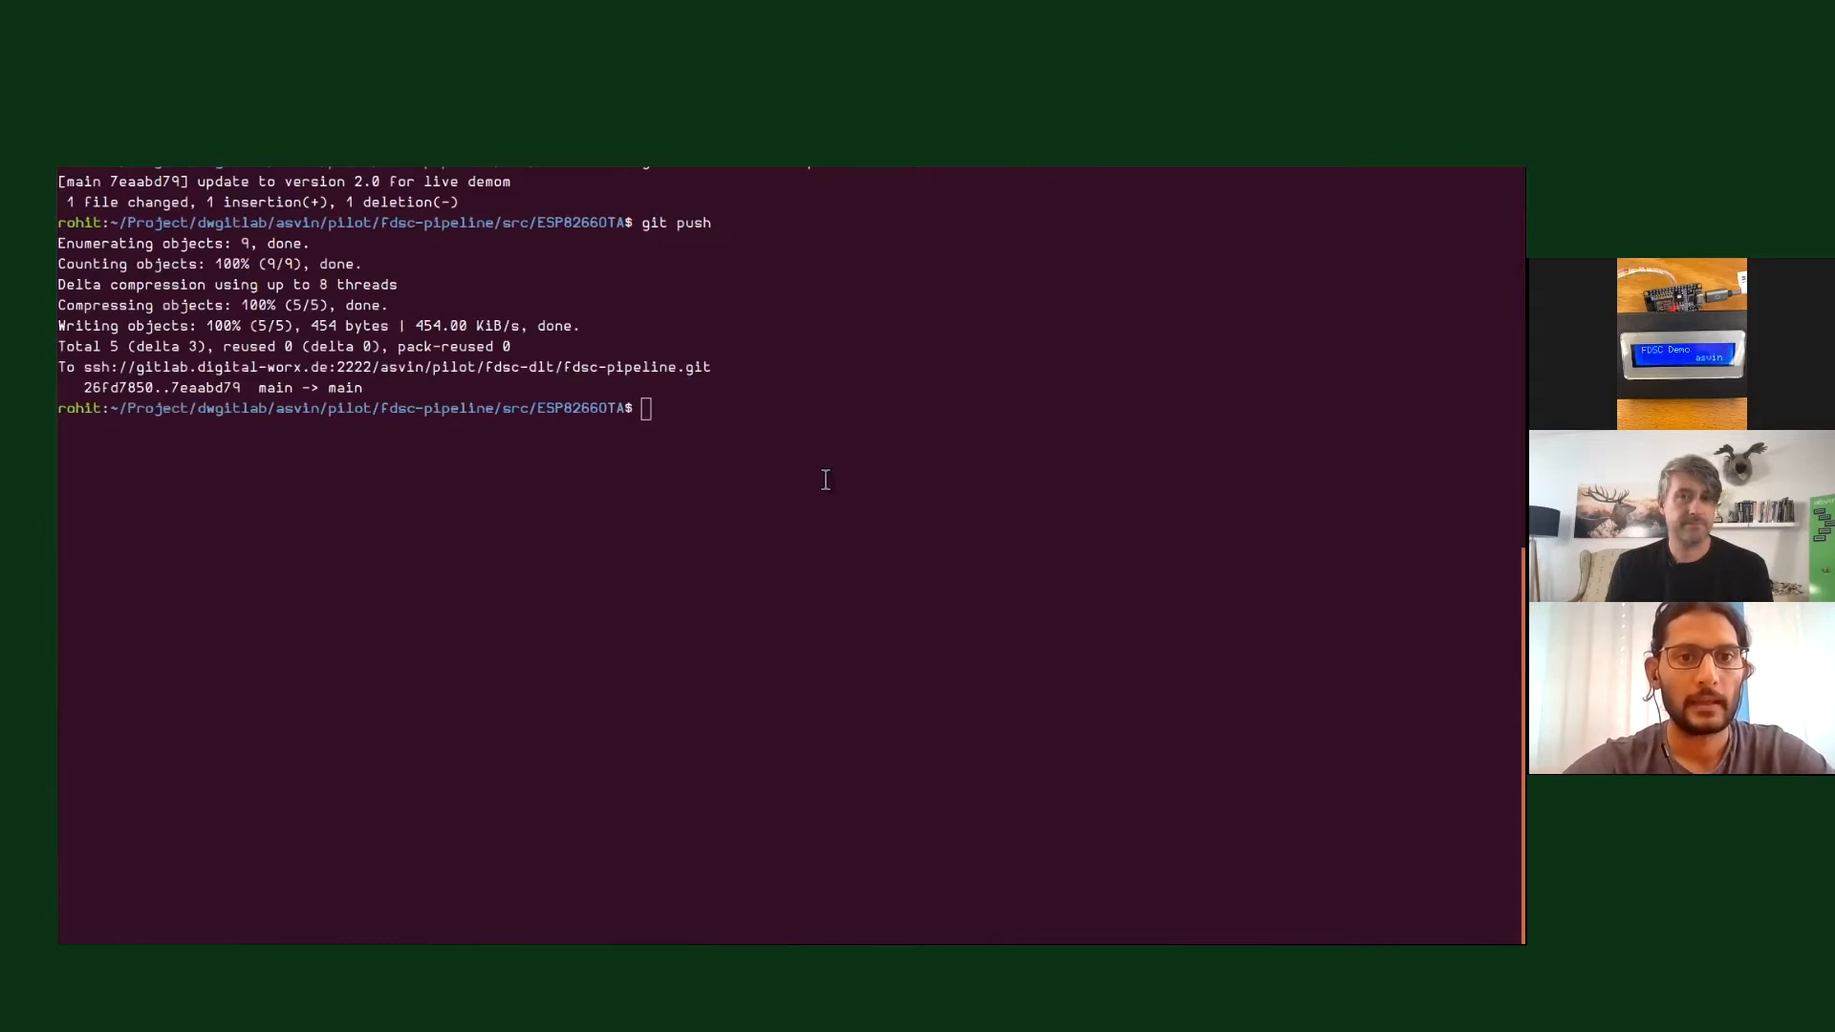
Switch to GitLab in Chrome and open the running pipeline for the "update to version 2.0" commit.
key("alt+Tab")
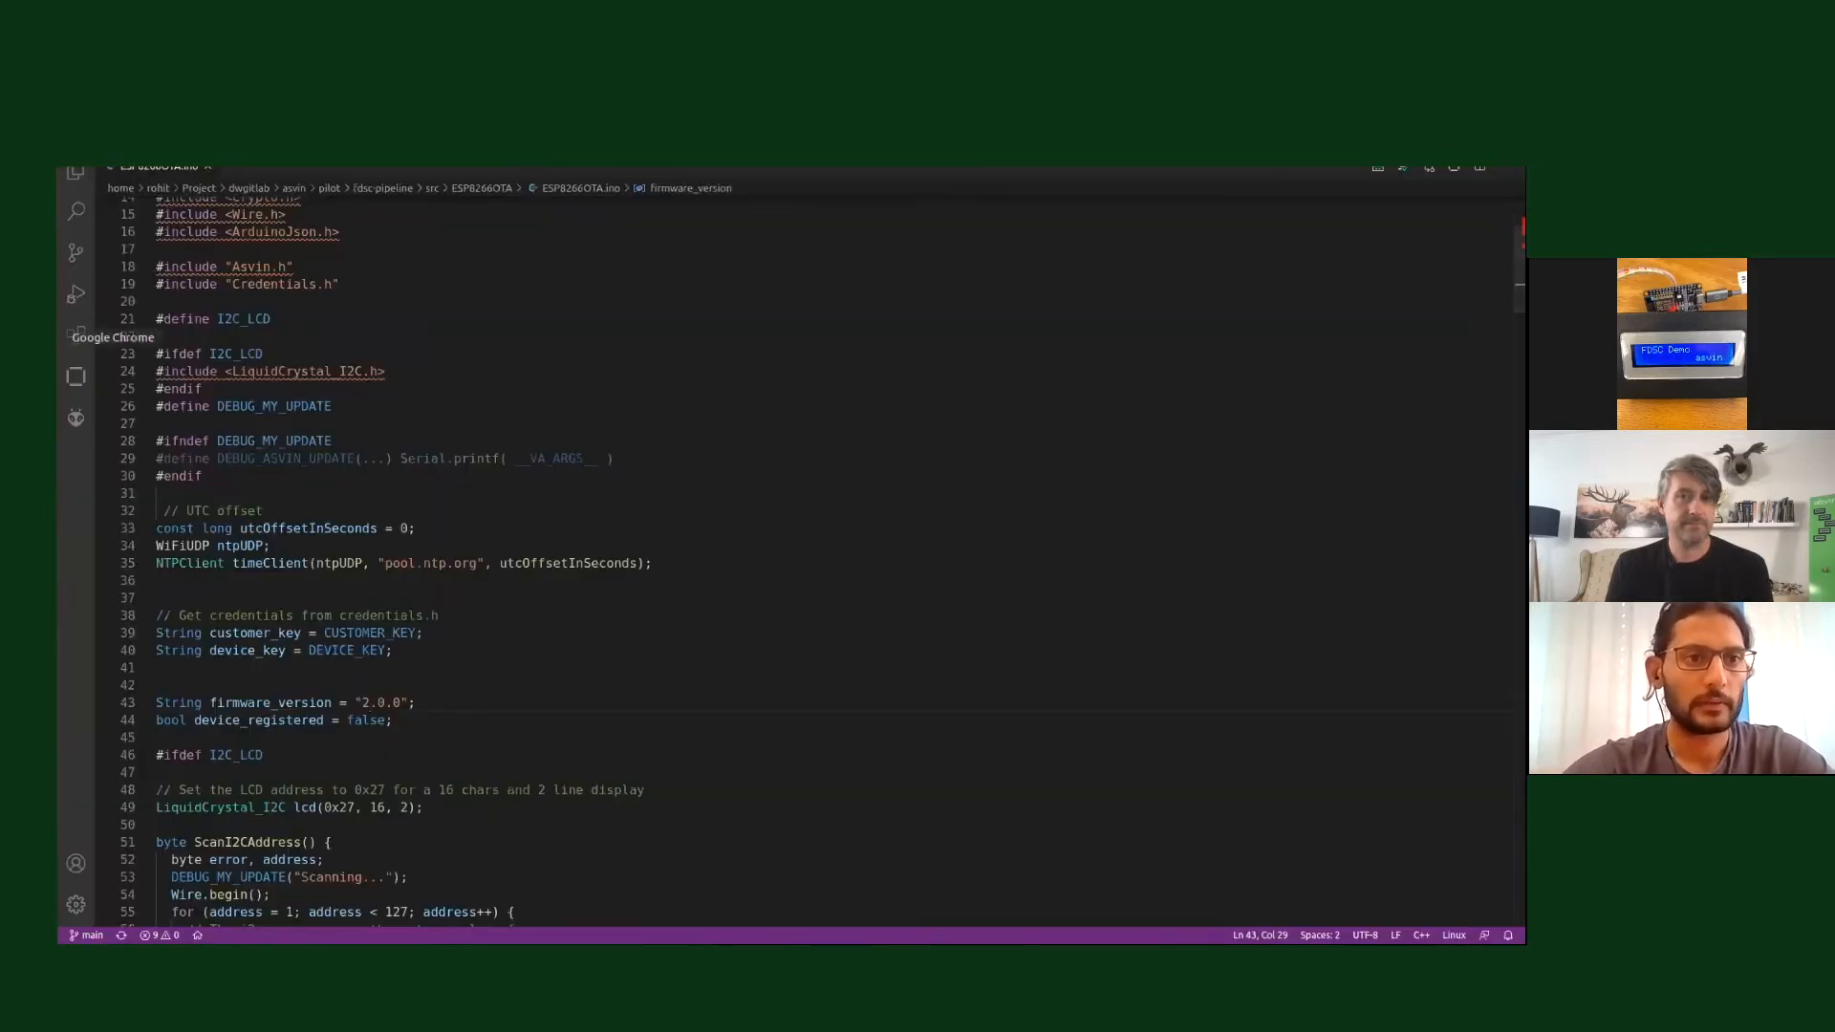
left_click(63, 337)
left_click(261, 352)
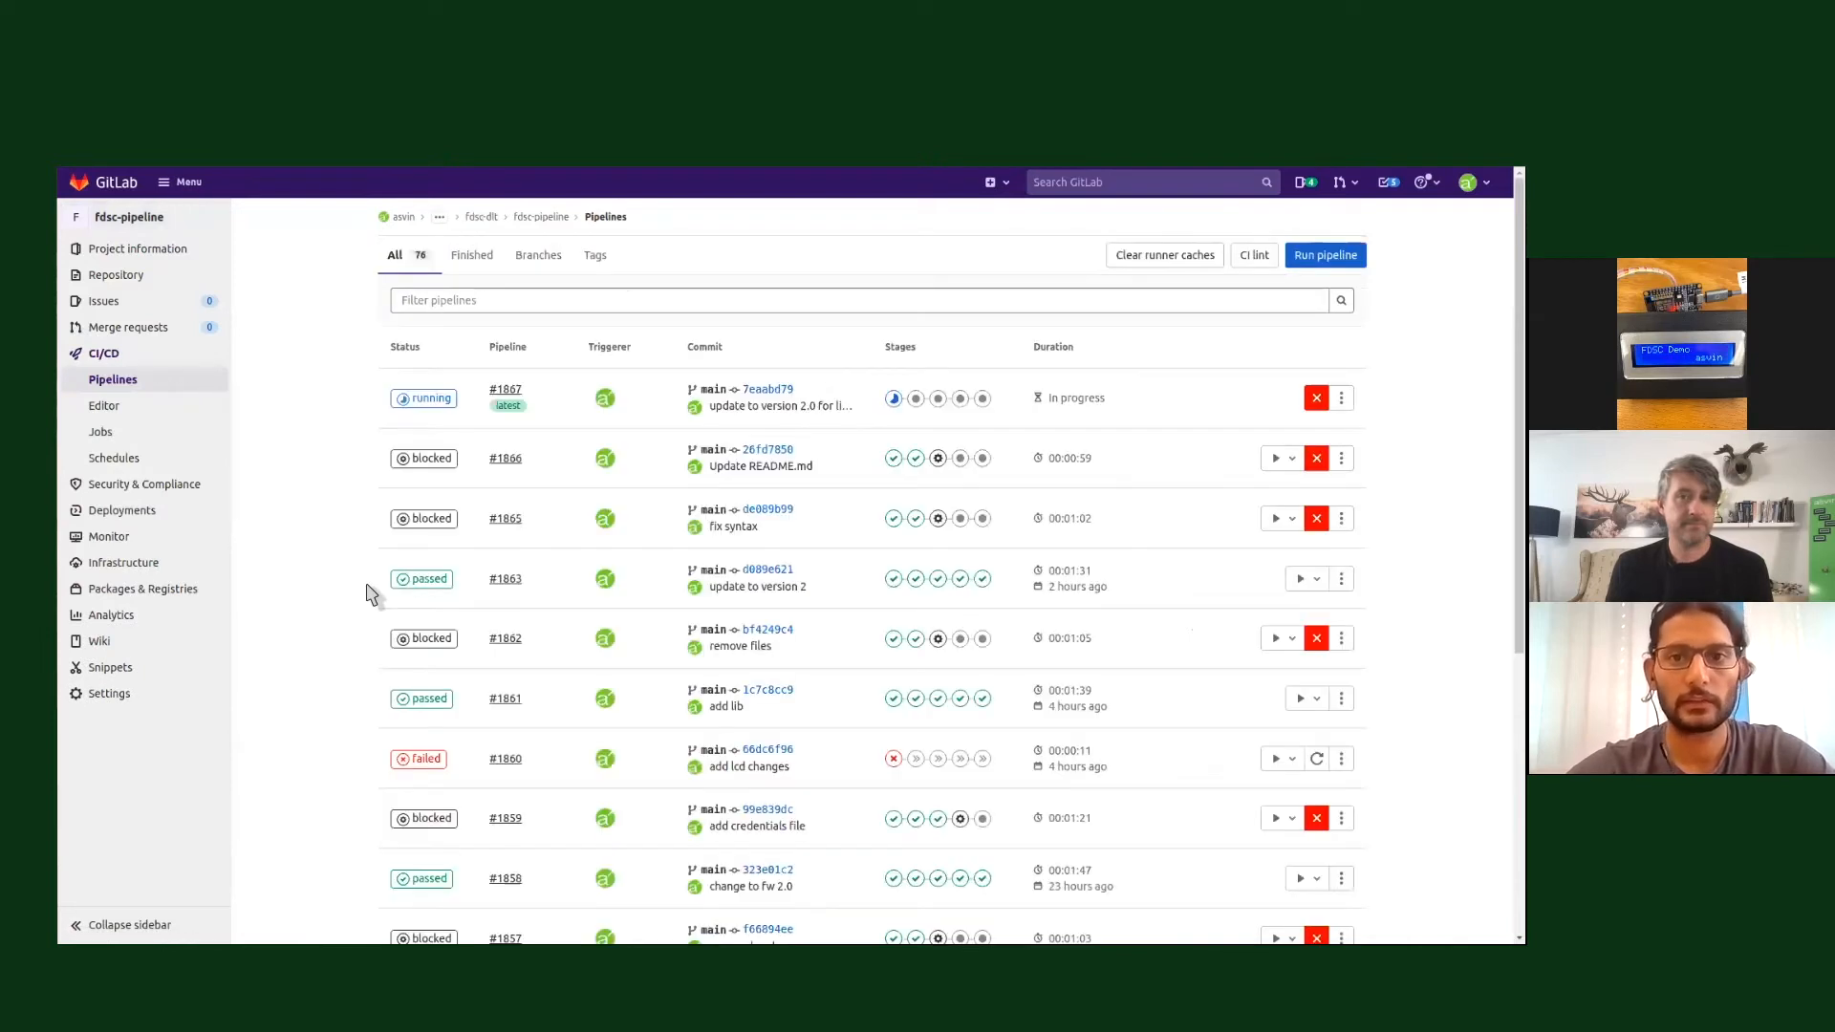
left_click(424, 399)
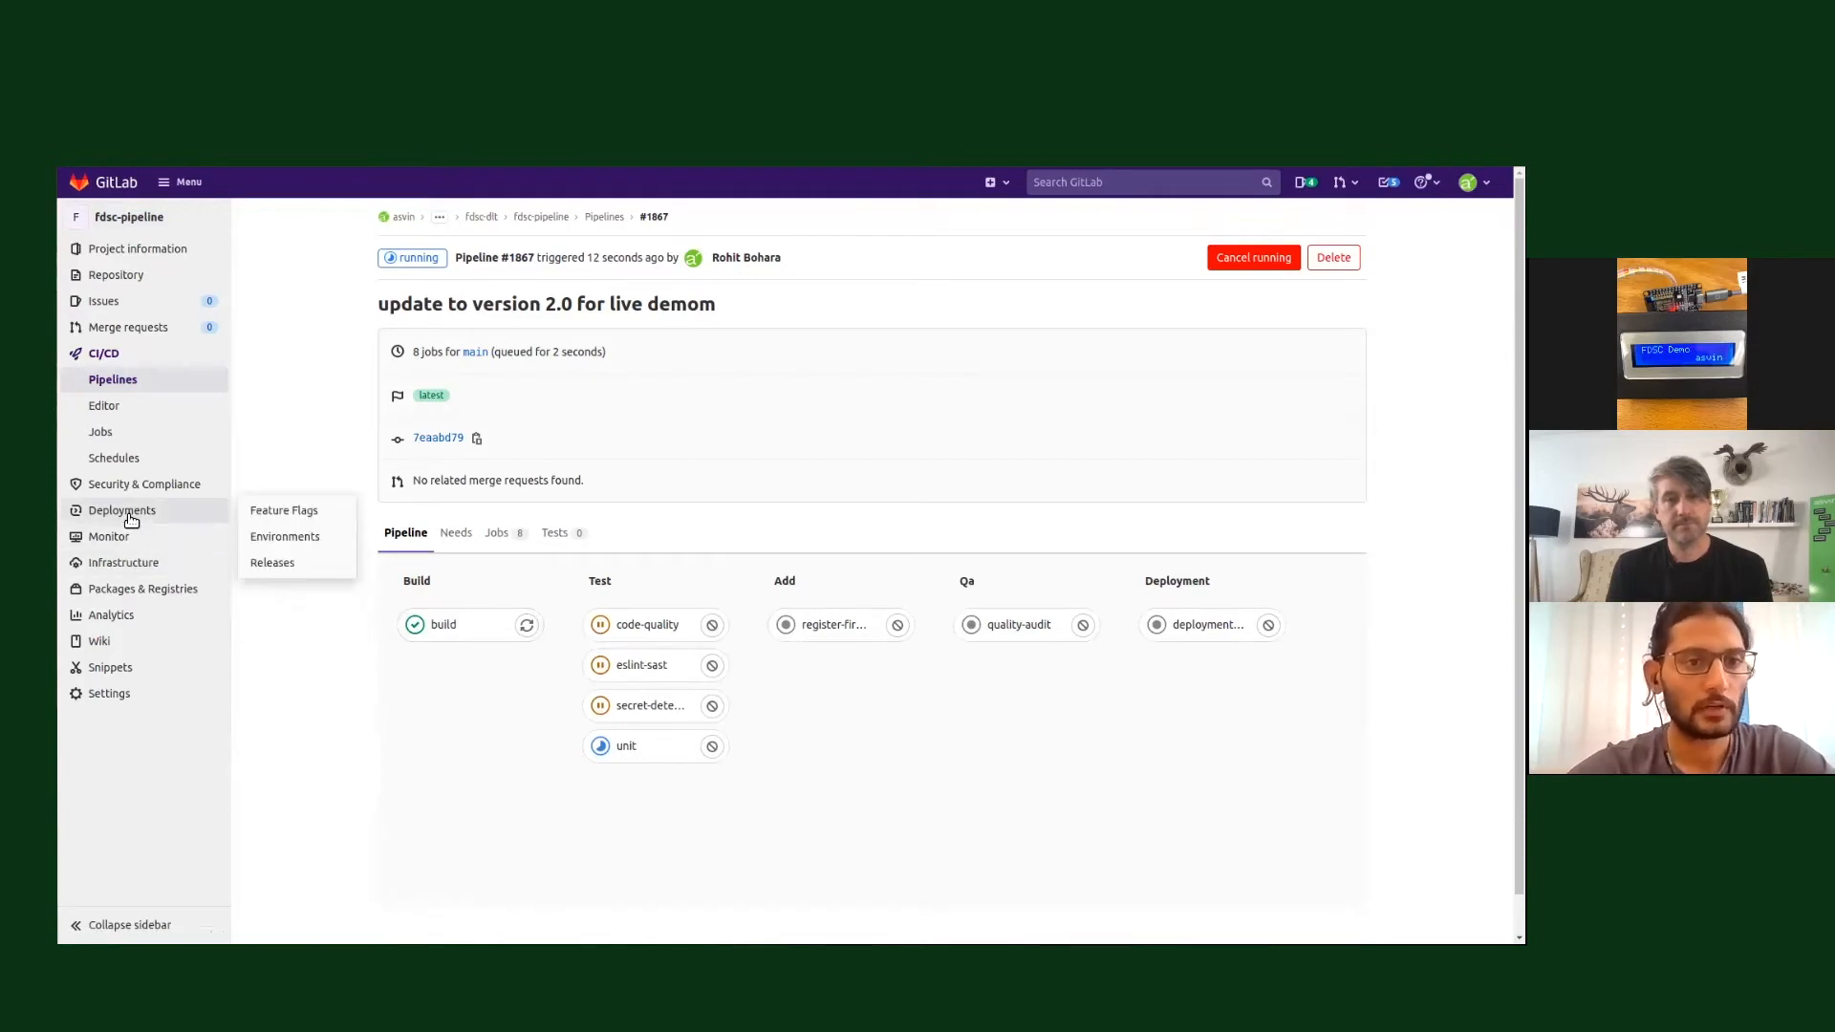
Look through the fdsc-pipeline project's Package Registry for the published esp8266-ota packages.
mouse_move(133, 491)
mouse_move(147, 586)
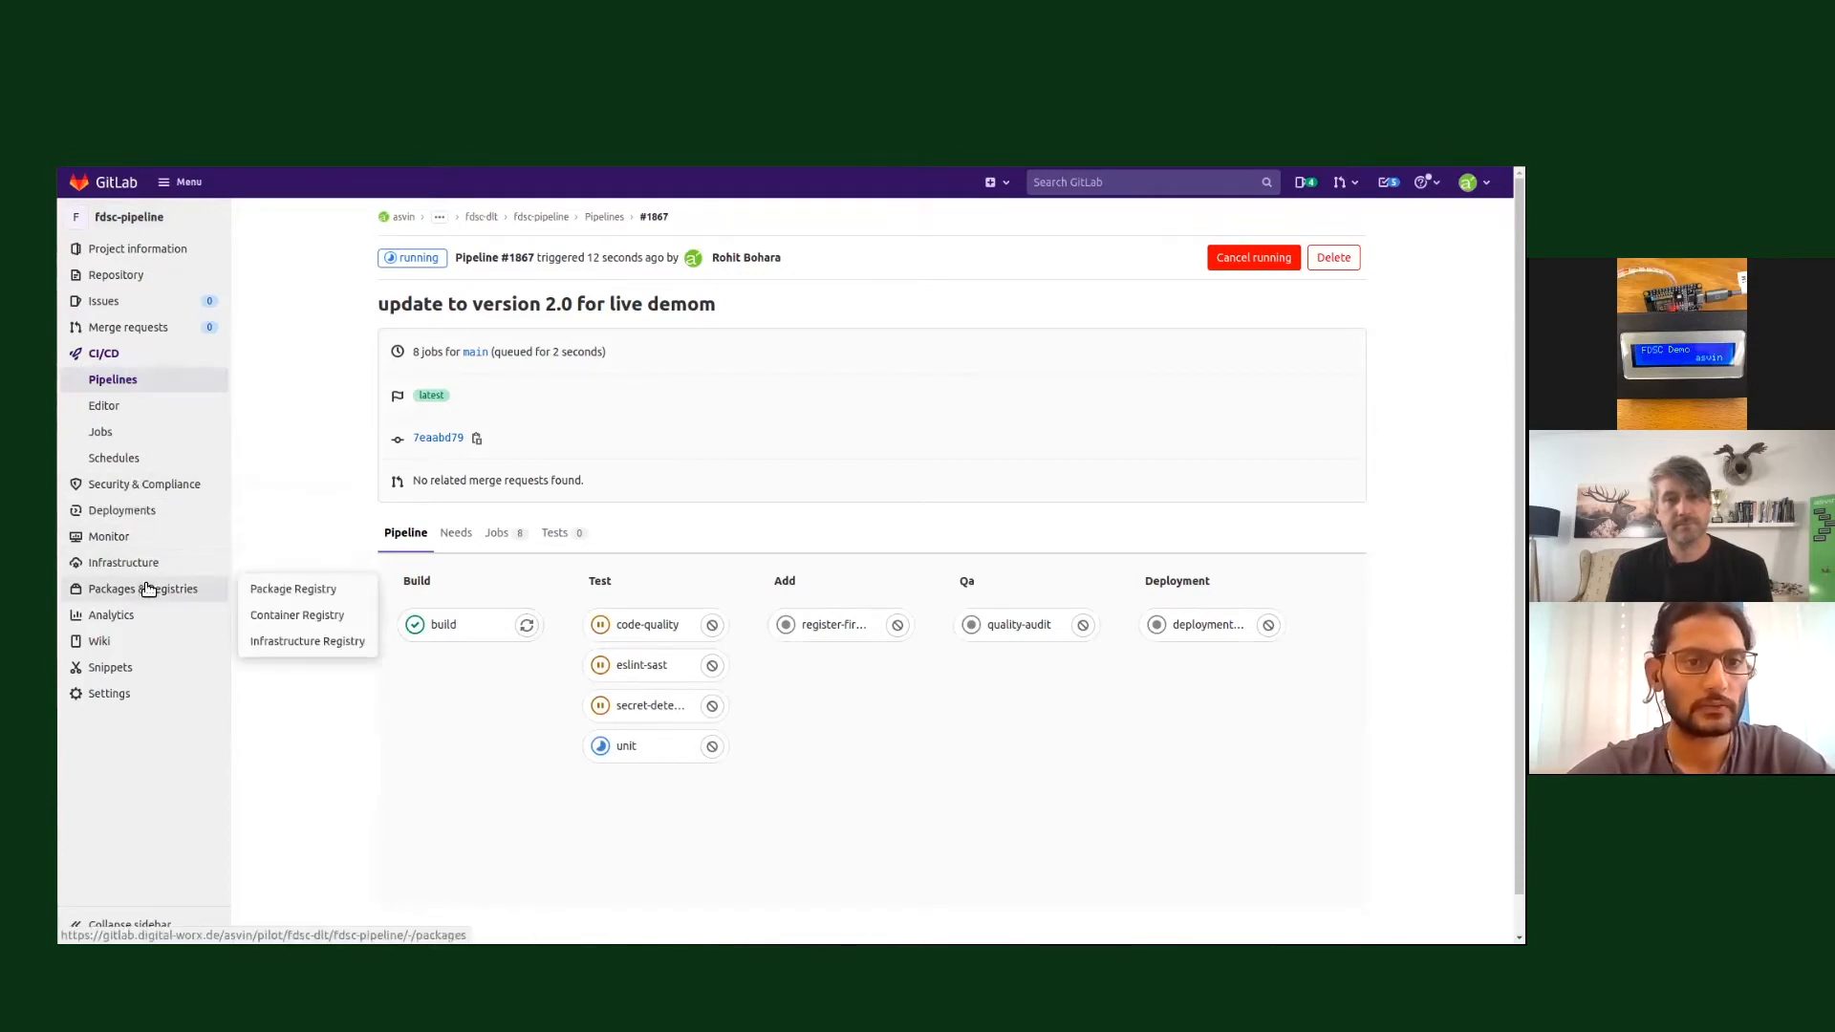
left_click(304, 591)
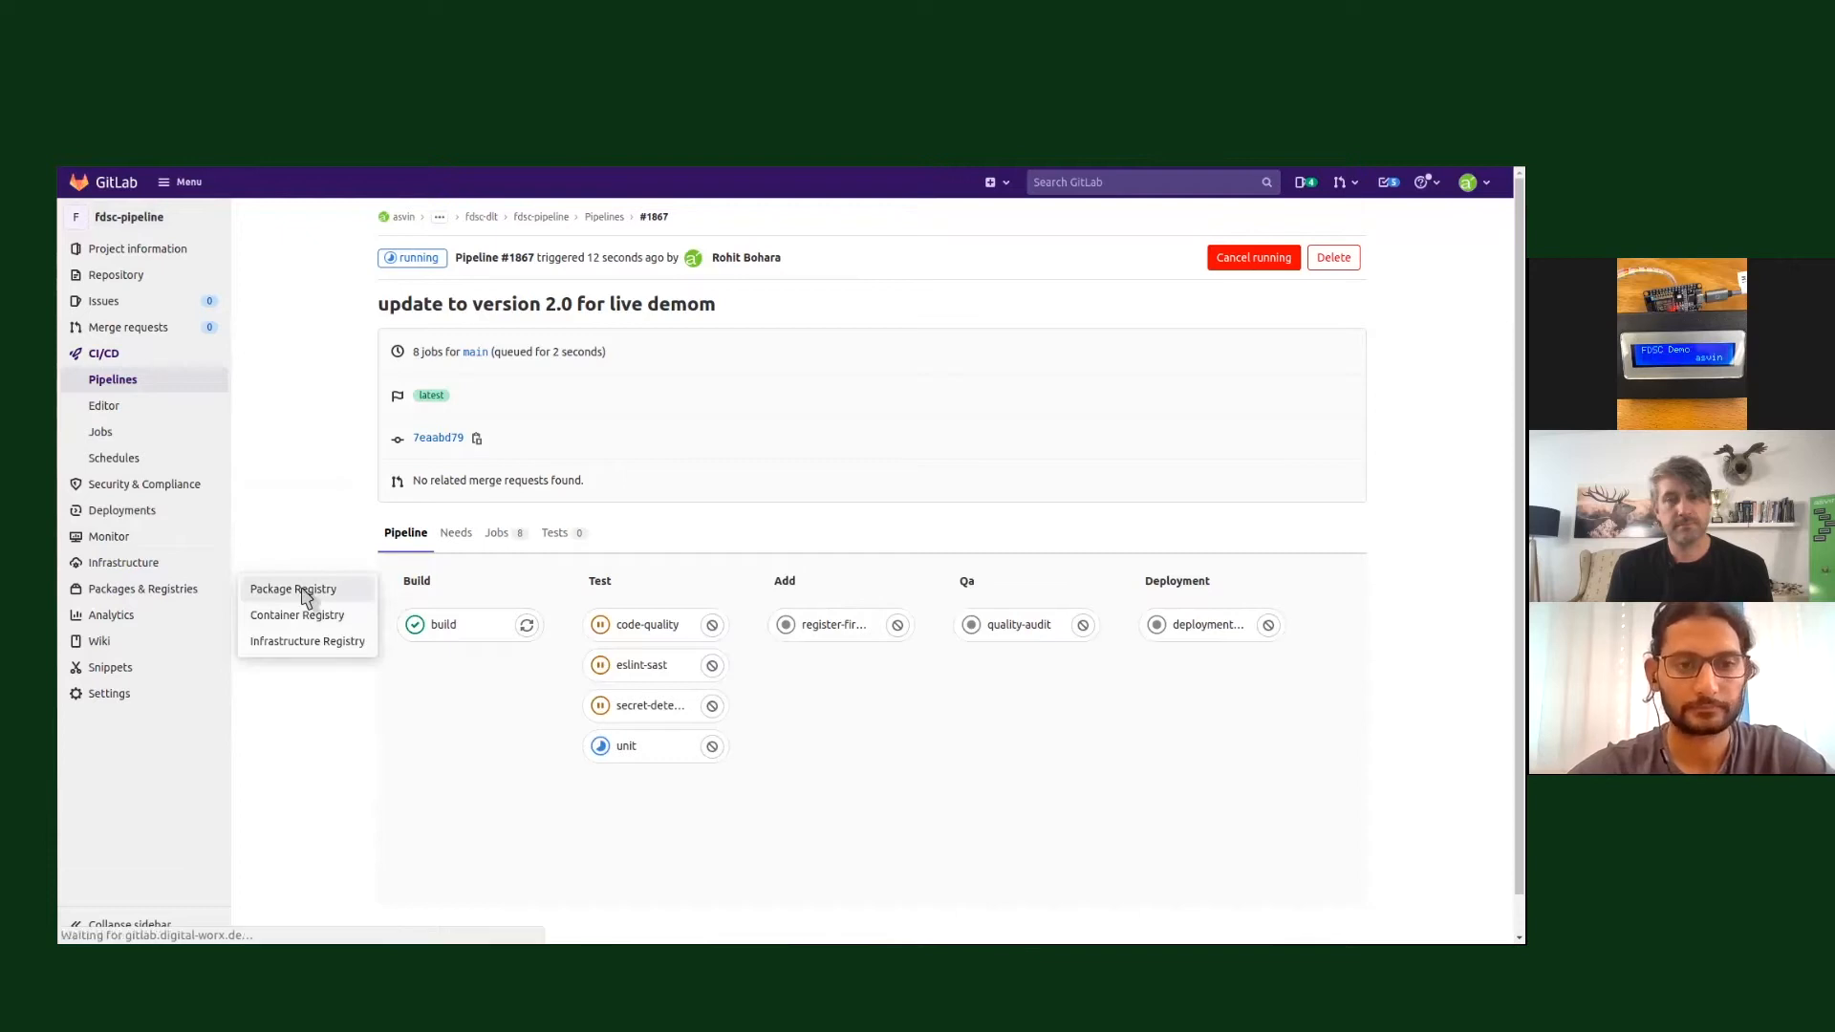
scroll(736, 472, "down", 3)
scroll(824, 453, "up", 3)
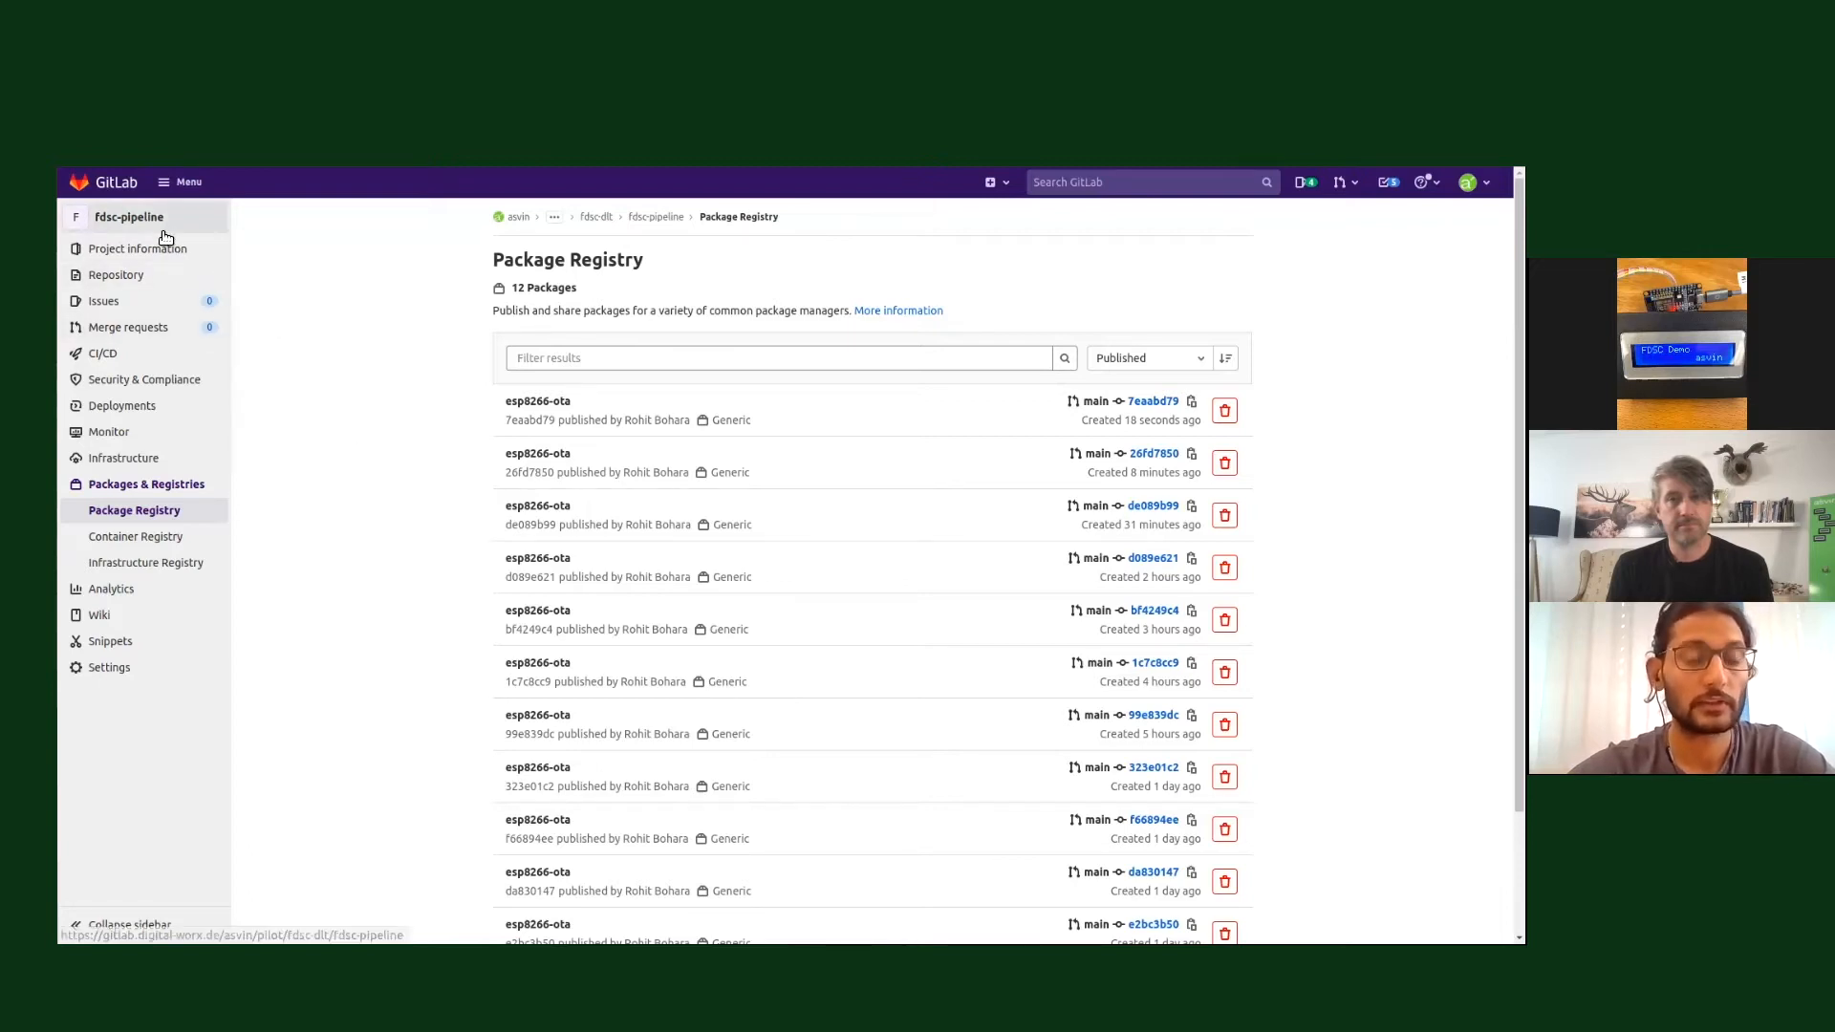
Reopen the latest pipeline in the project's CI/CD pipelines and copy its commit hash 7eaabd79.
mouse_move(108, 351)
left_click(293, 358)
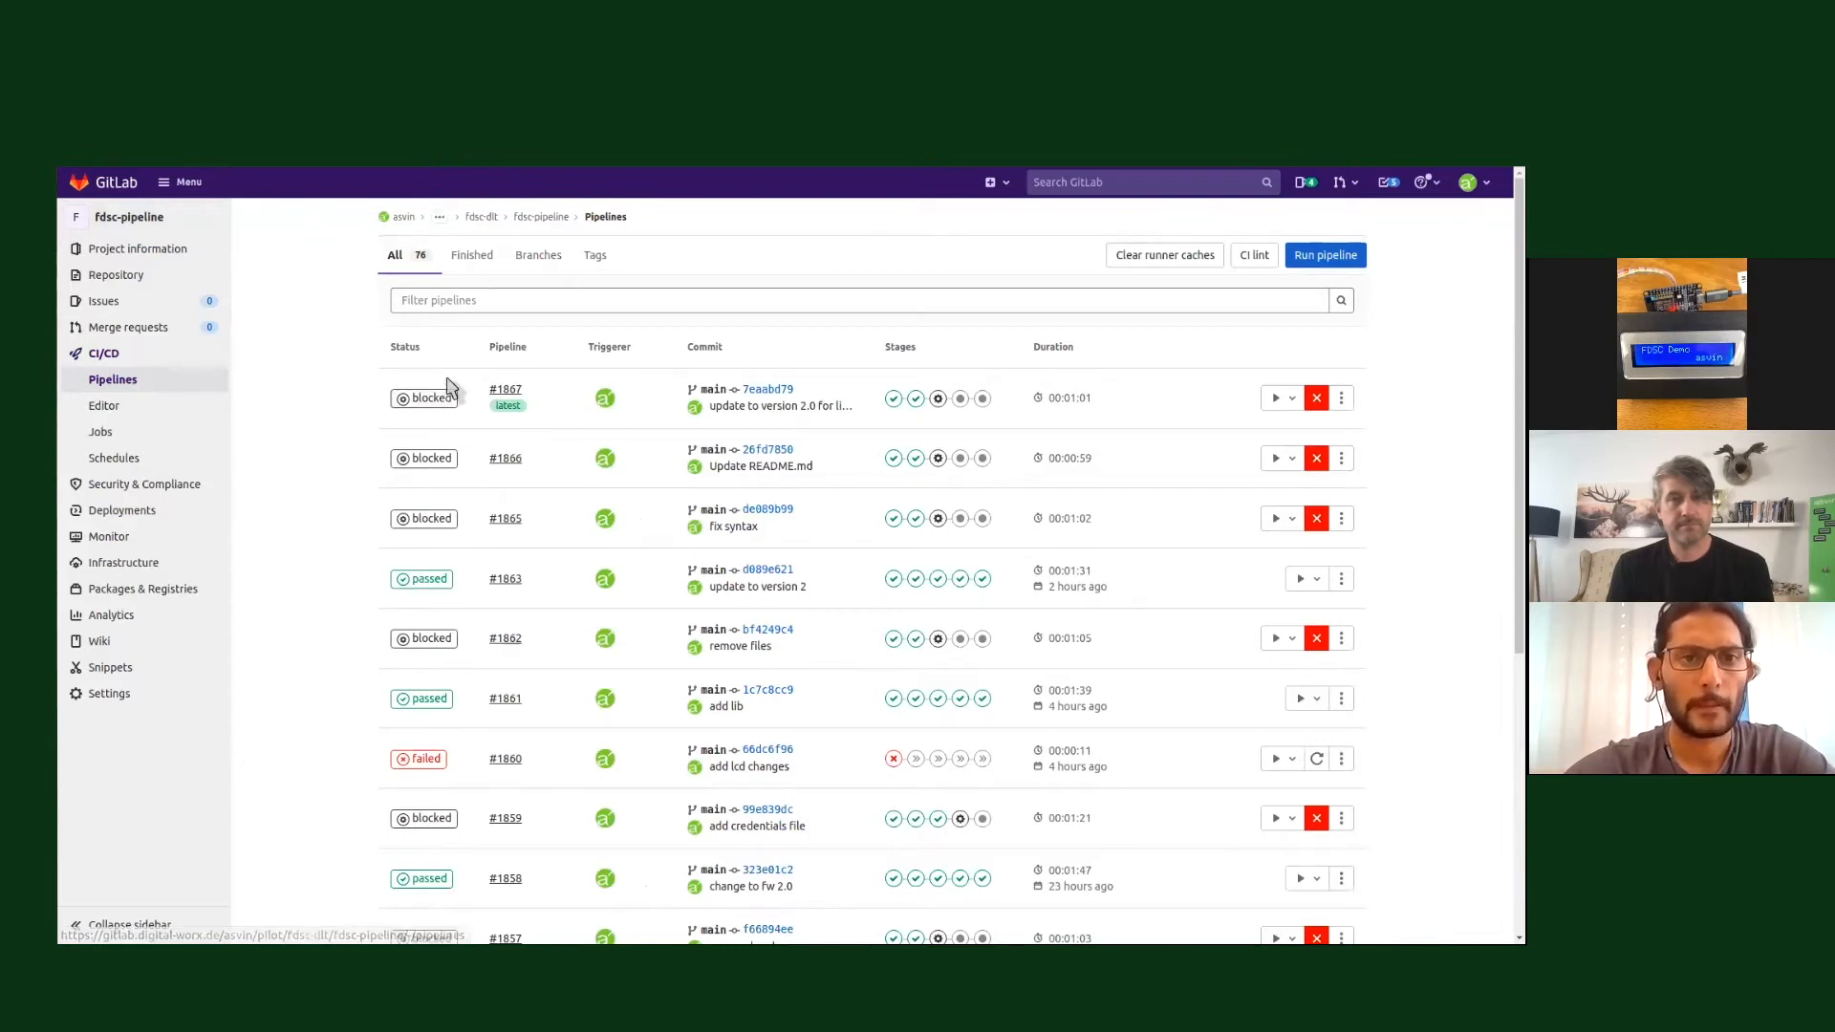
left_click(438, 405)
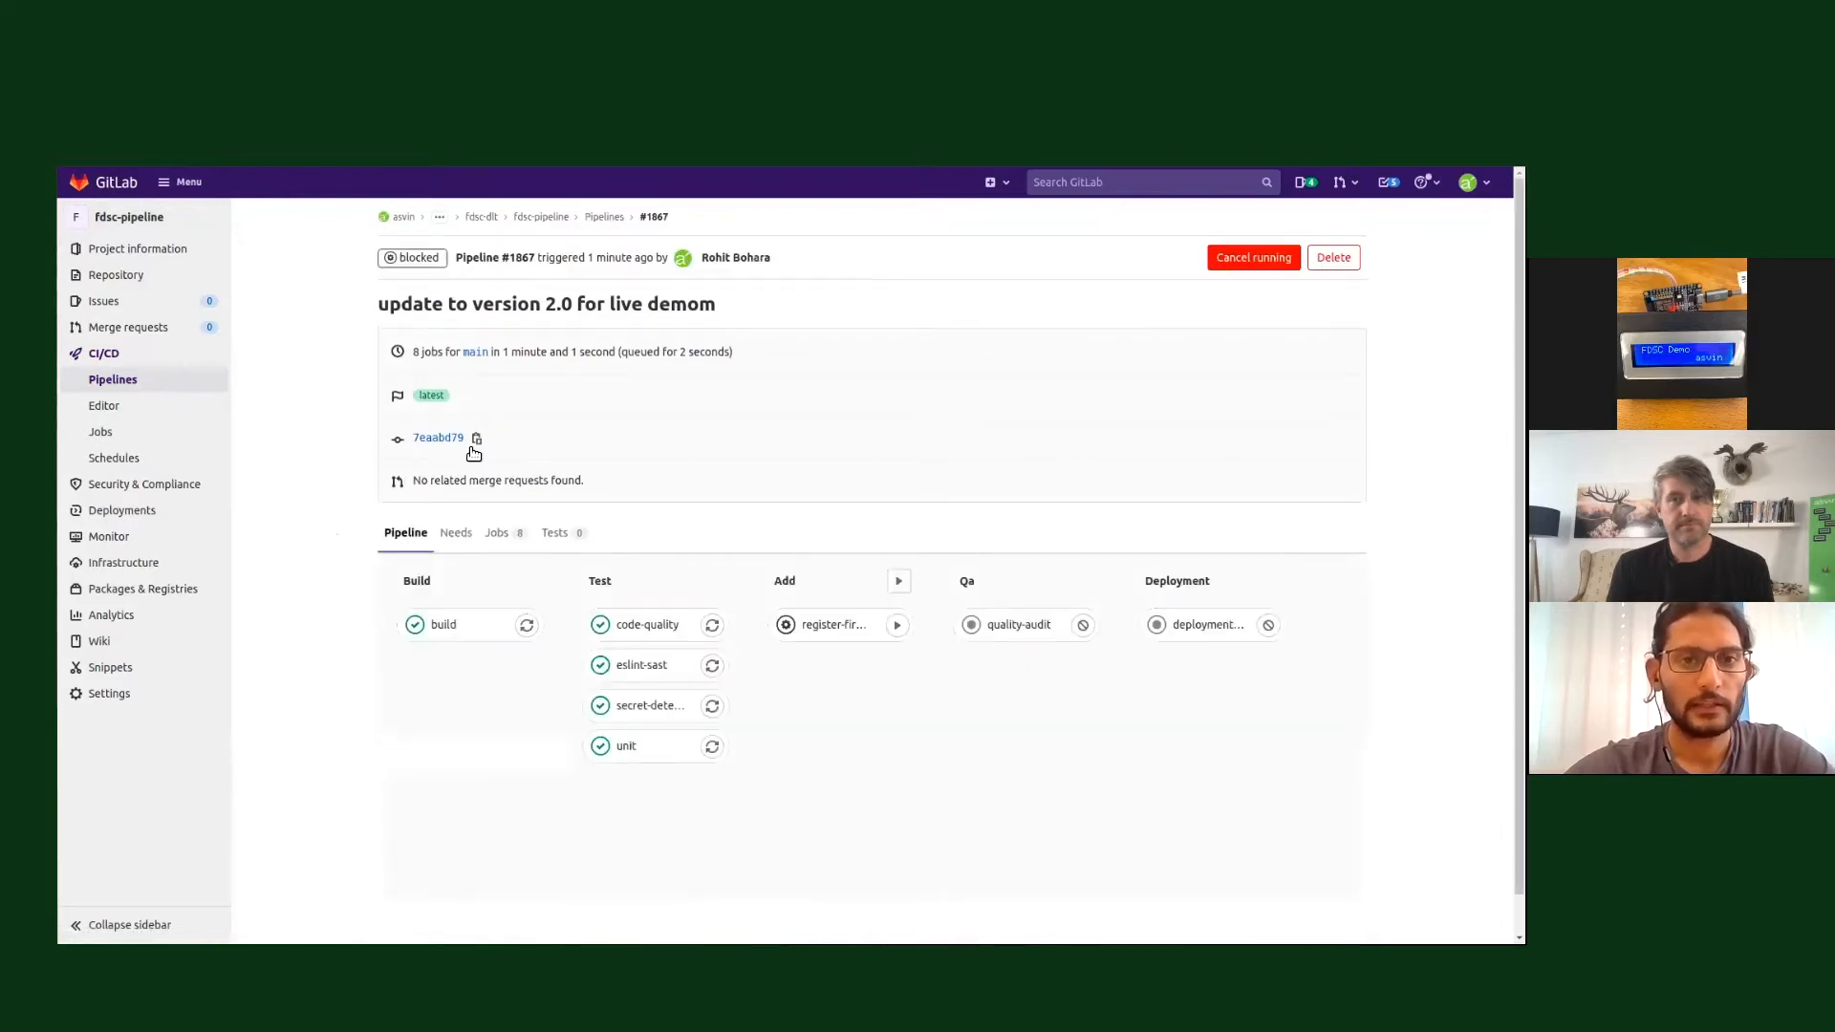
left_click_drag(468, 439, 416, 437)
key("ctrl+c")
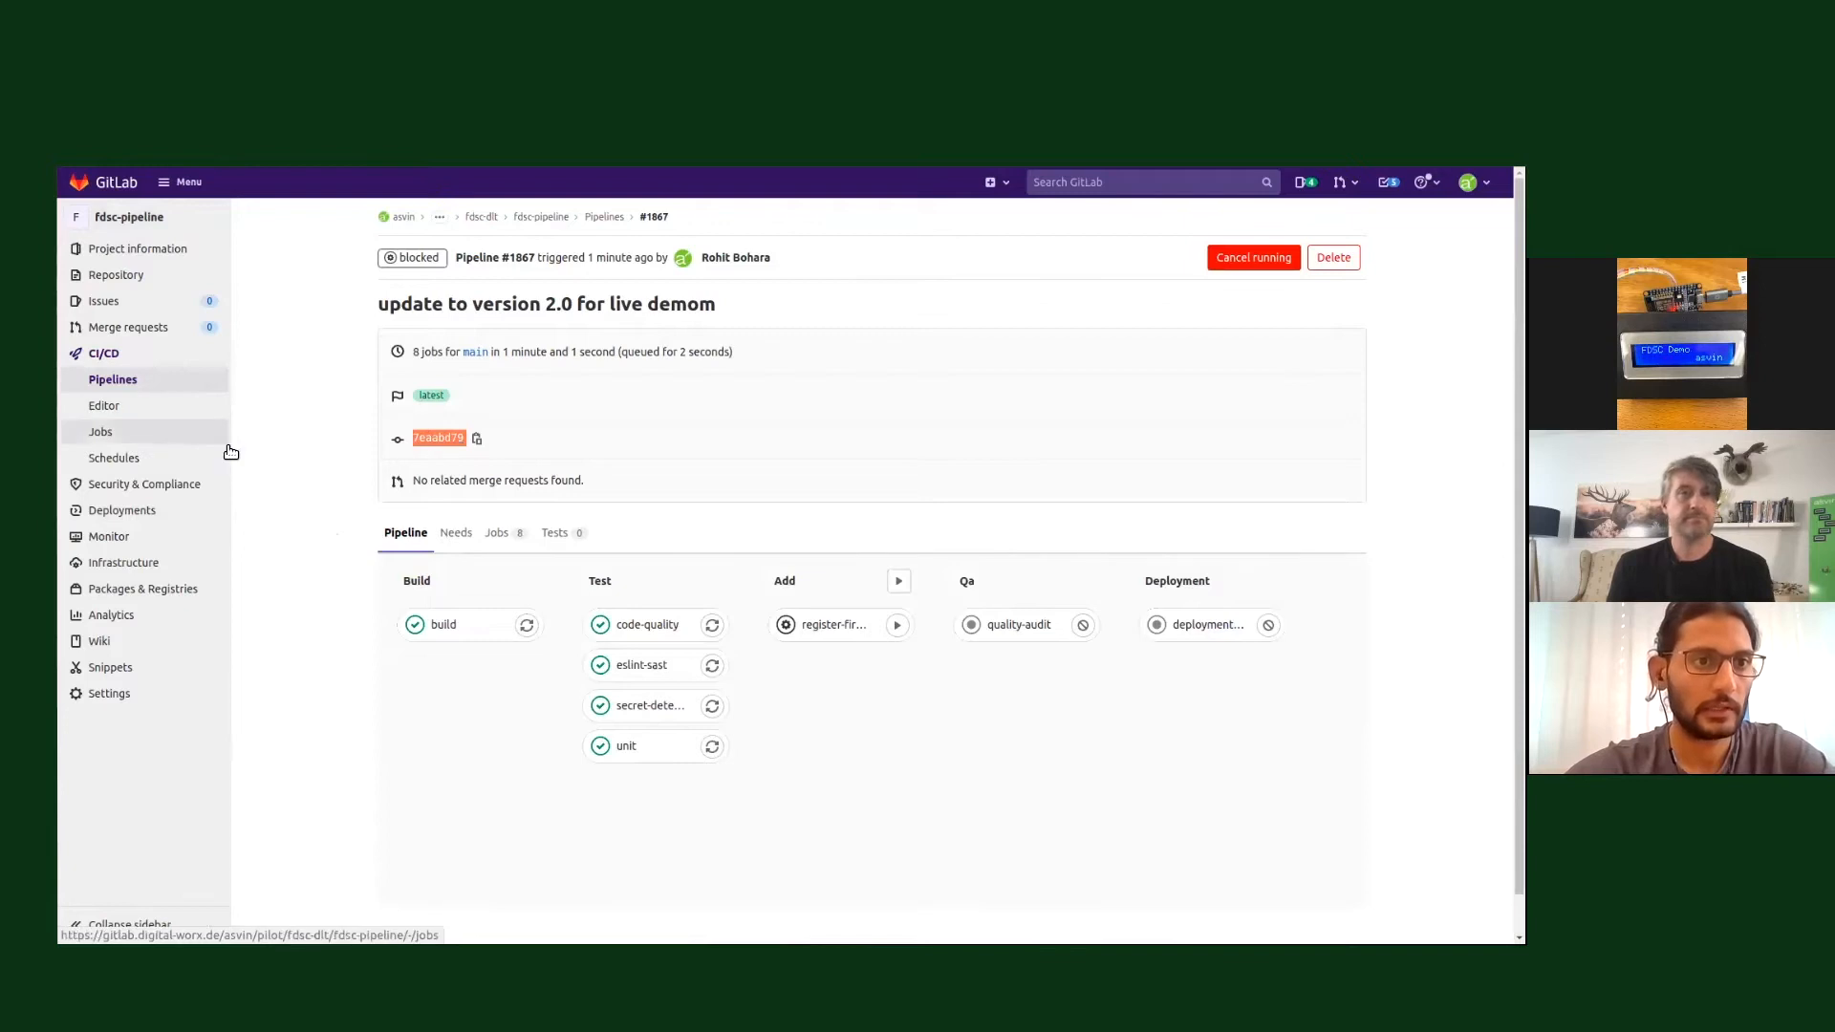
Switch to Postman, append the commit hash 7eaabd79 to the /firmware/ GET request URL, and send the request.
left_click(112, 394)
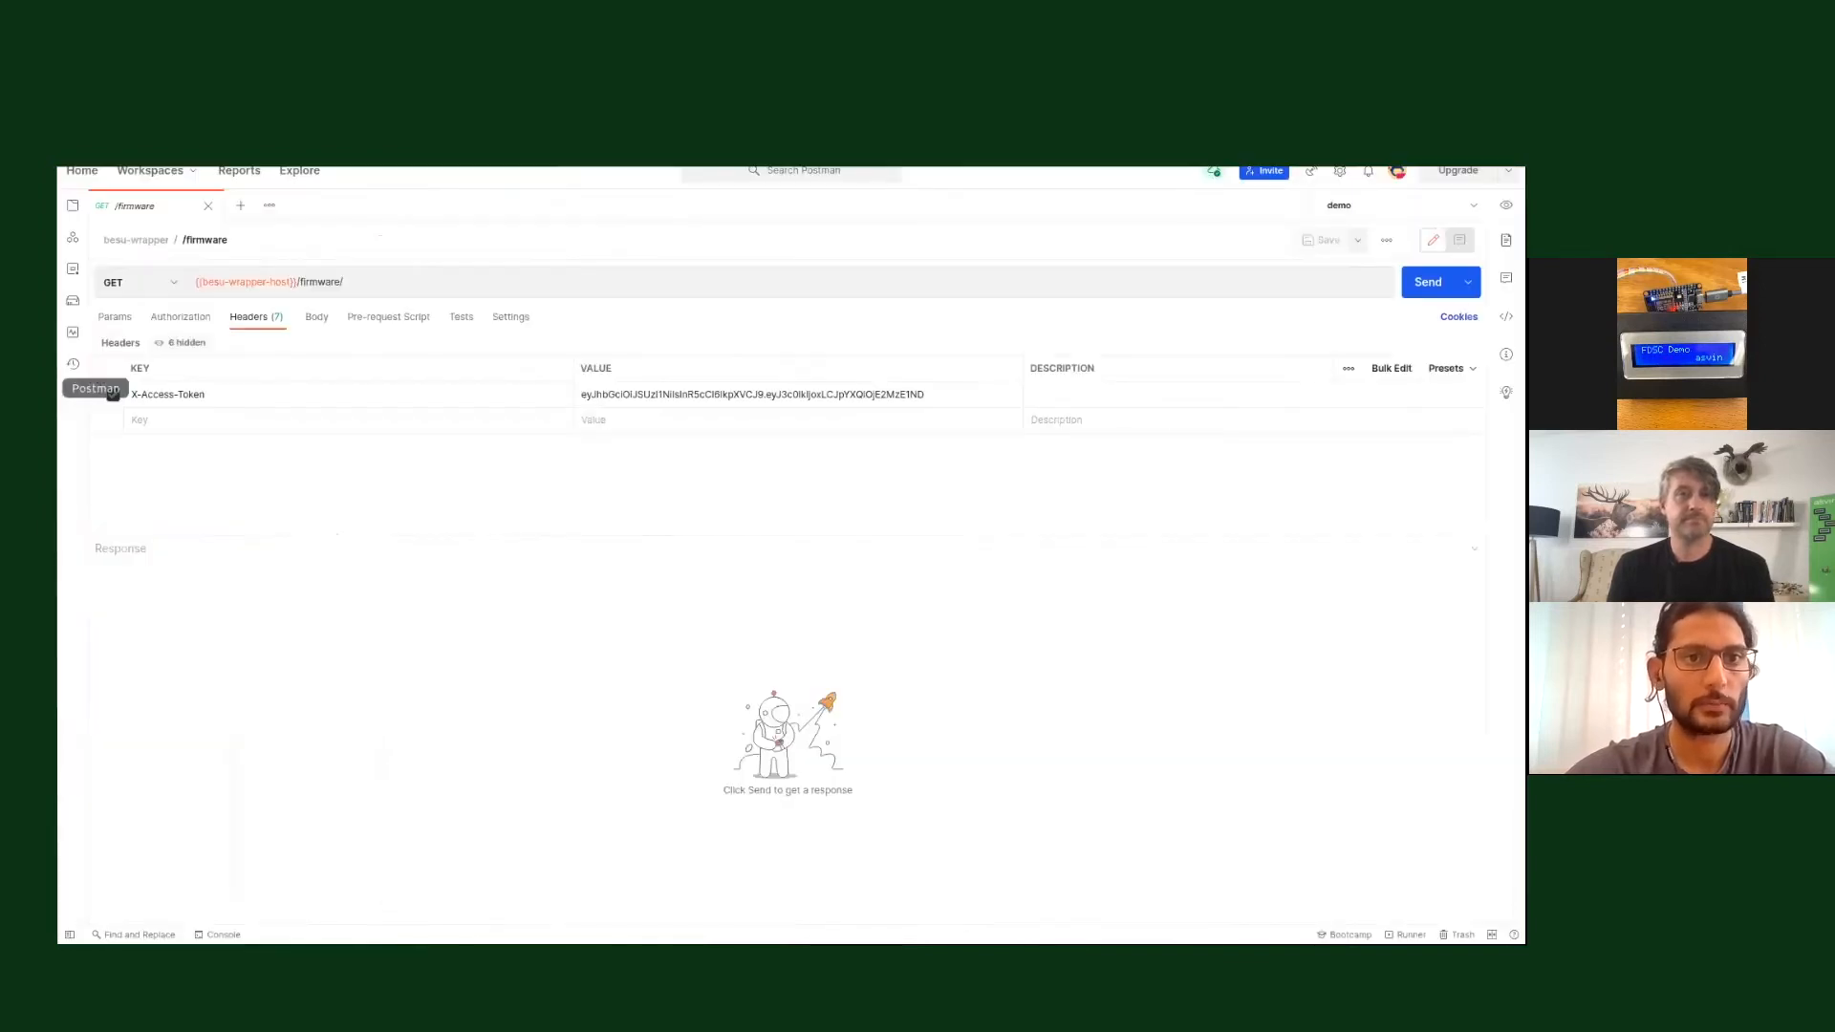
left_click(397, 288)
key("ctrl+v")
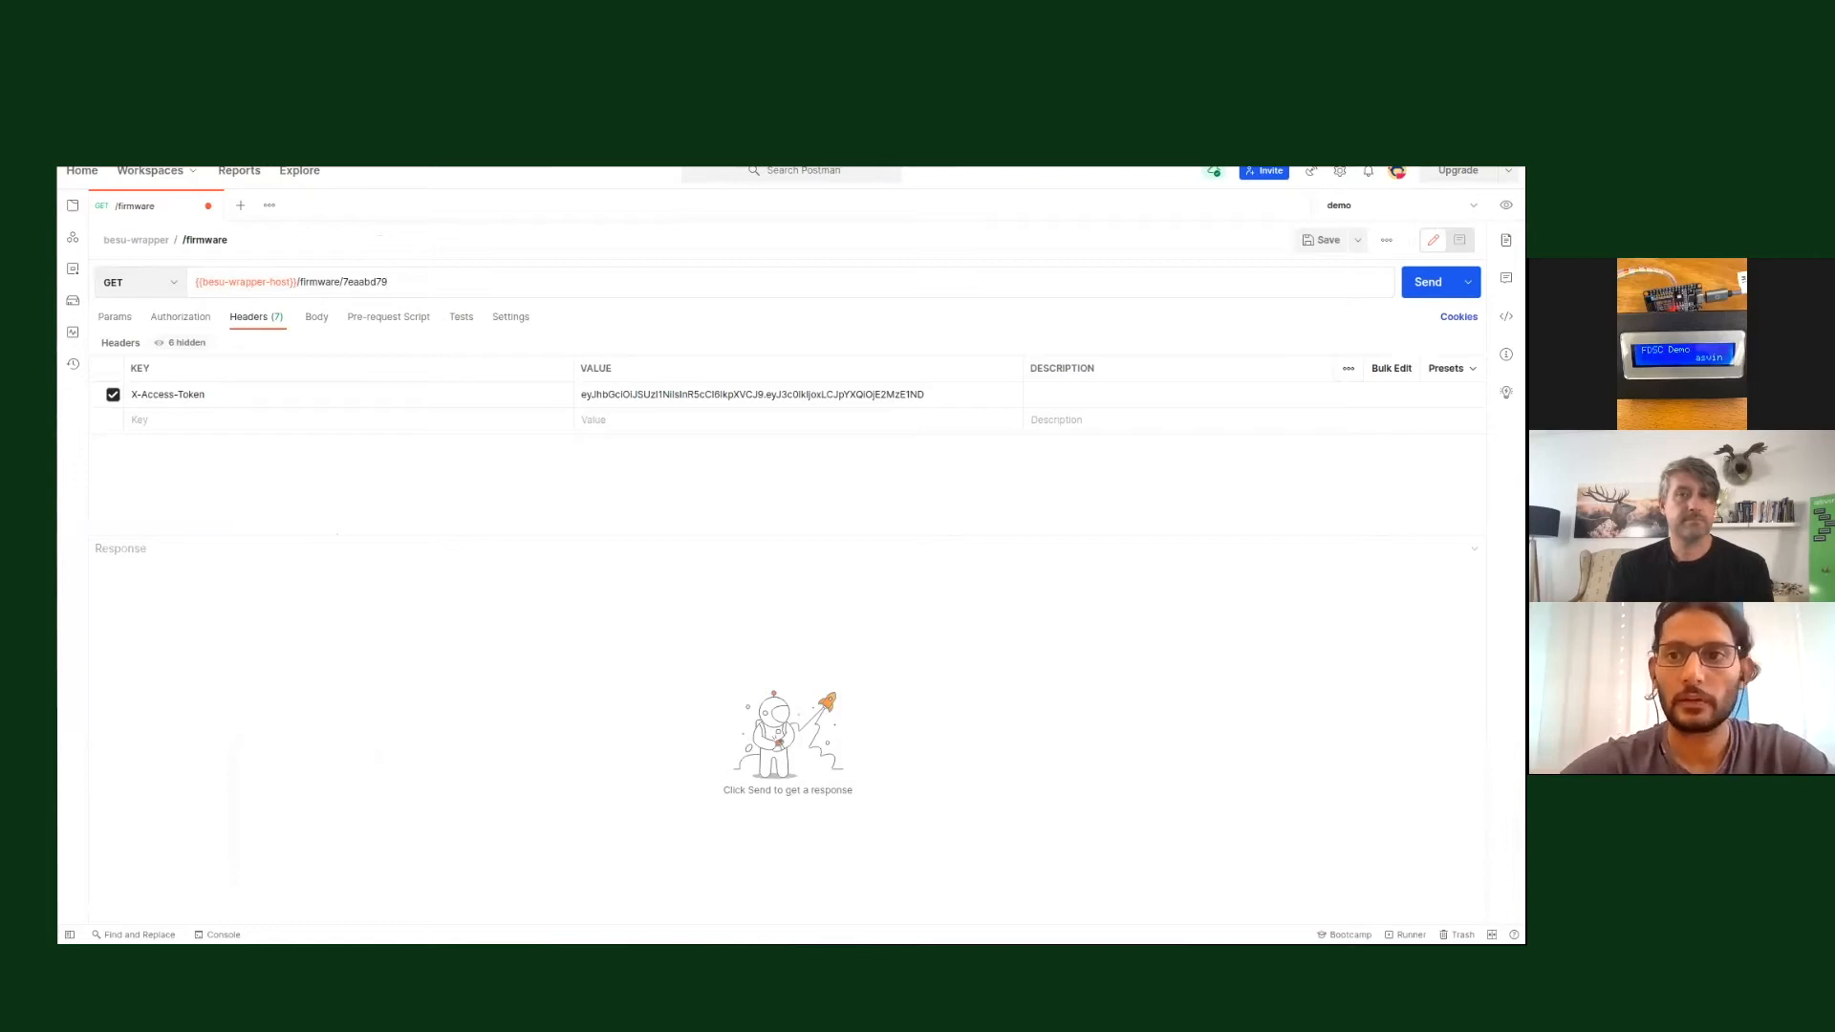
left_click(1427, 282)
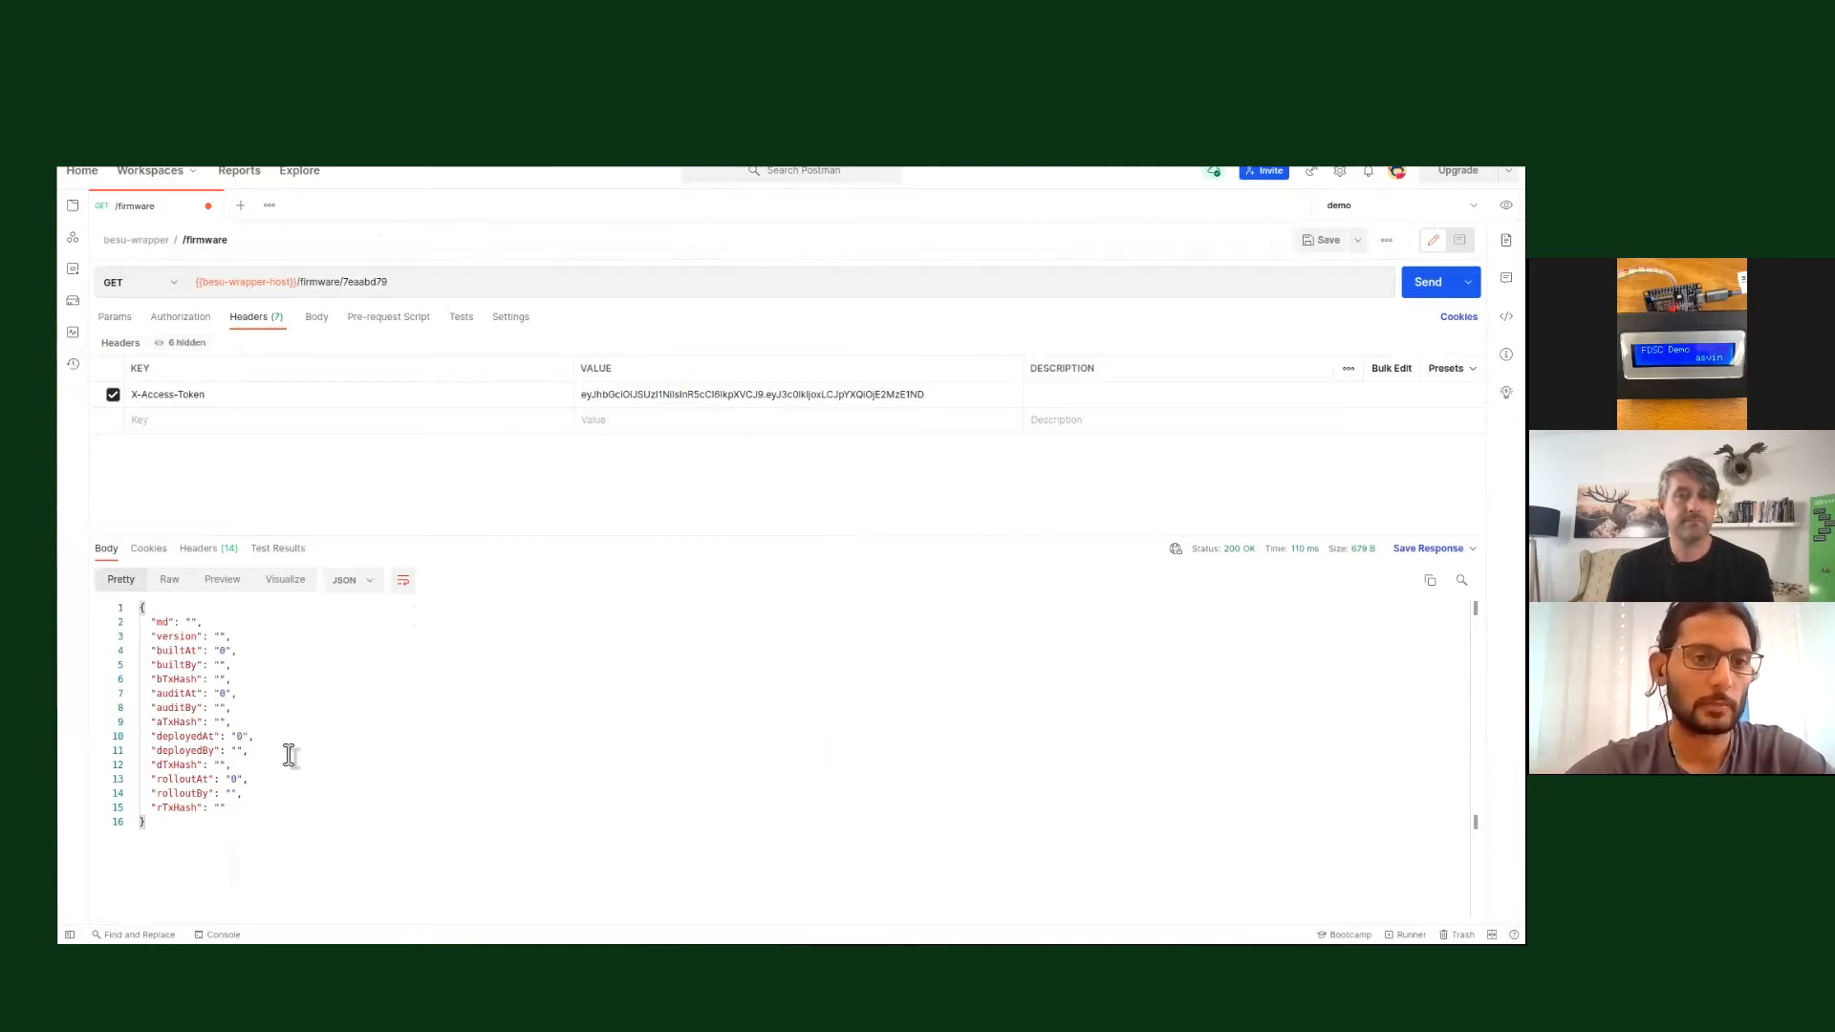
Run the firmware registration job in the GitLab pipeline's Add stage and resend the firmware request in Postman.
key("alt+Tab")
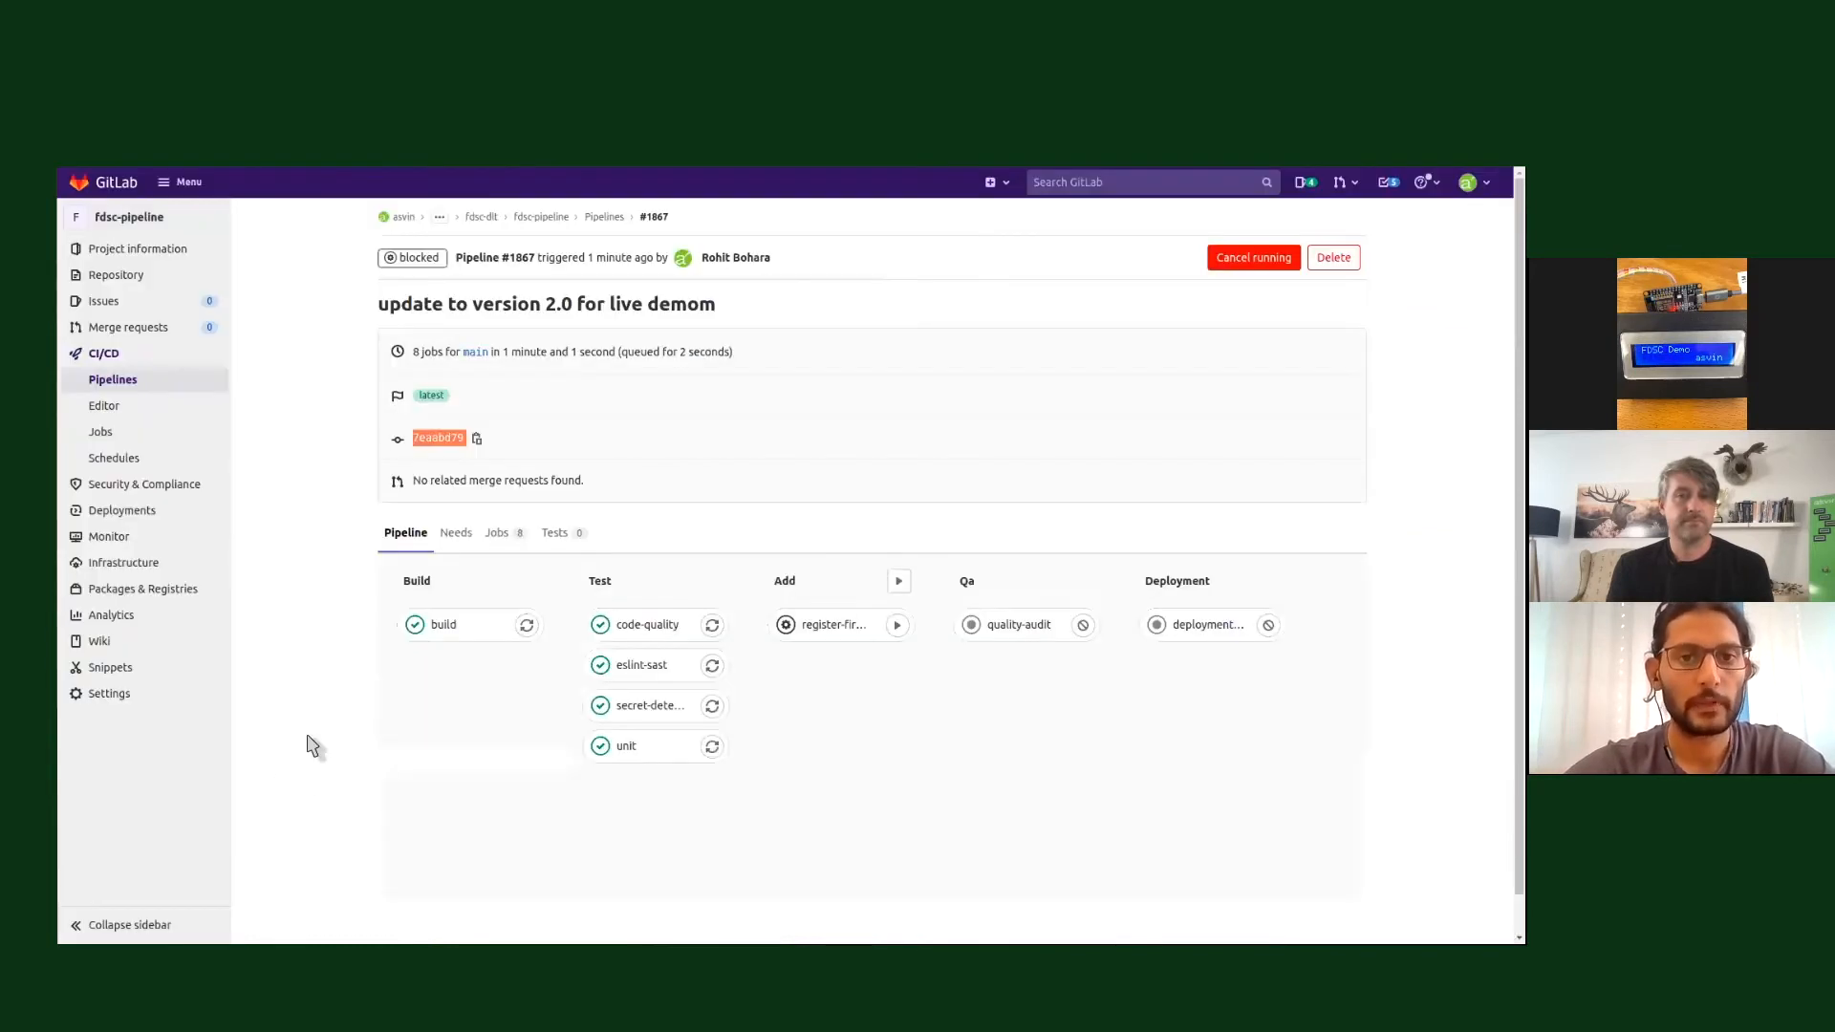
left_click(906, 626)
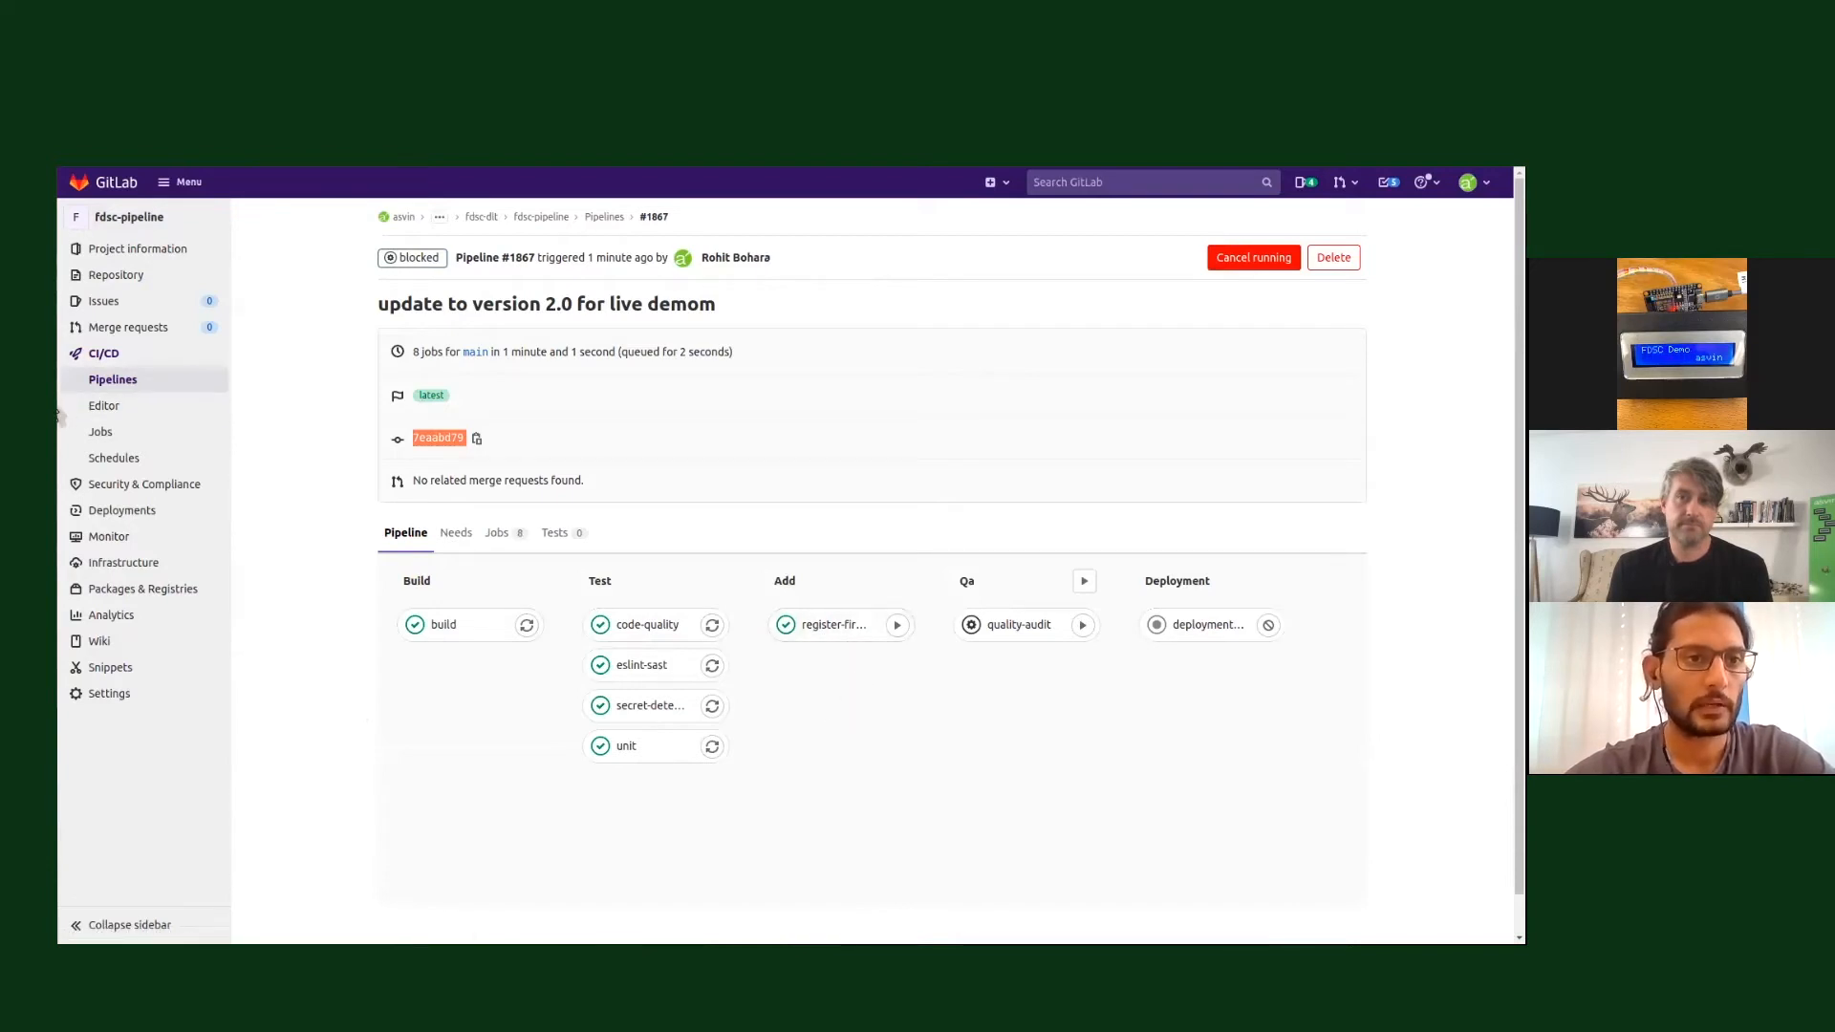
left_click(60, 411)
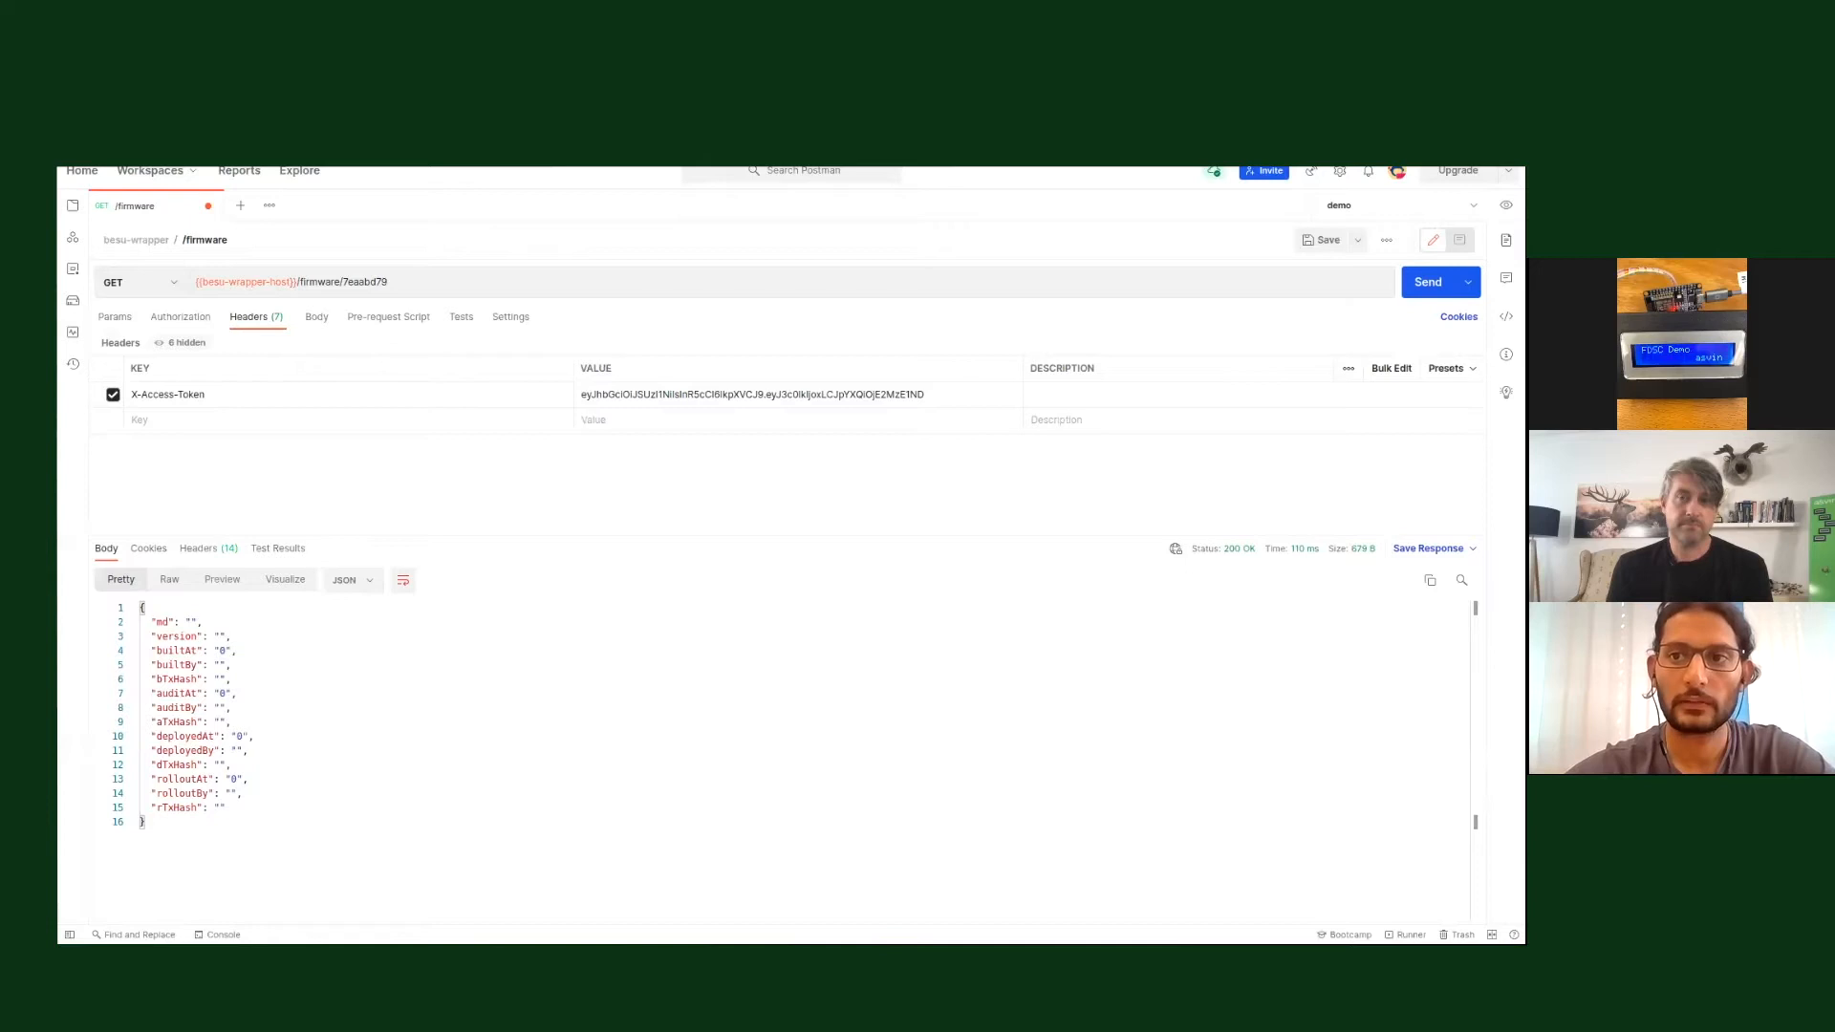
left_click(1428, 281)
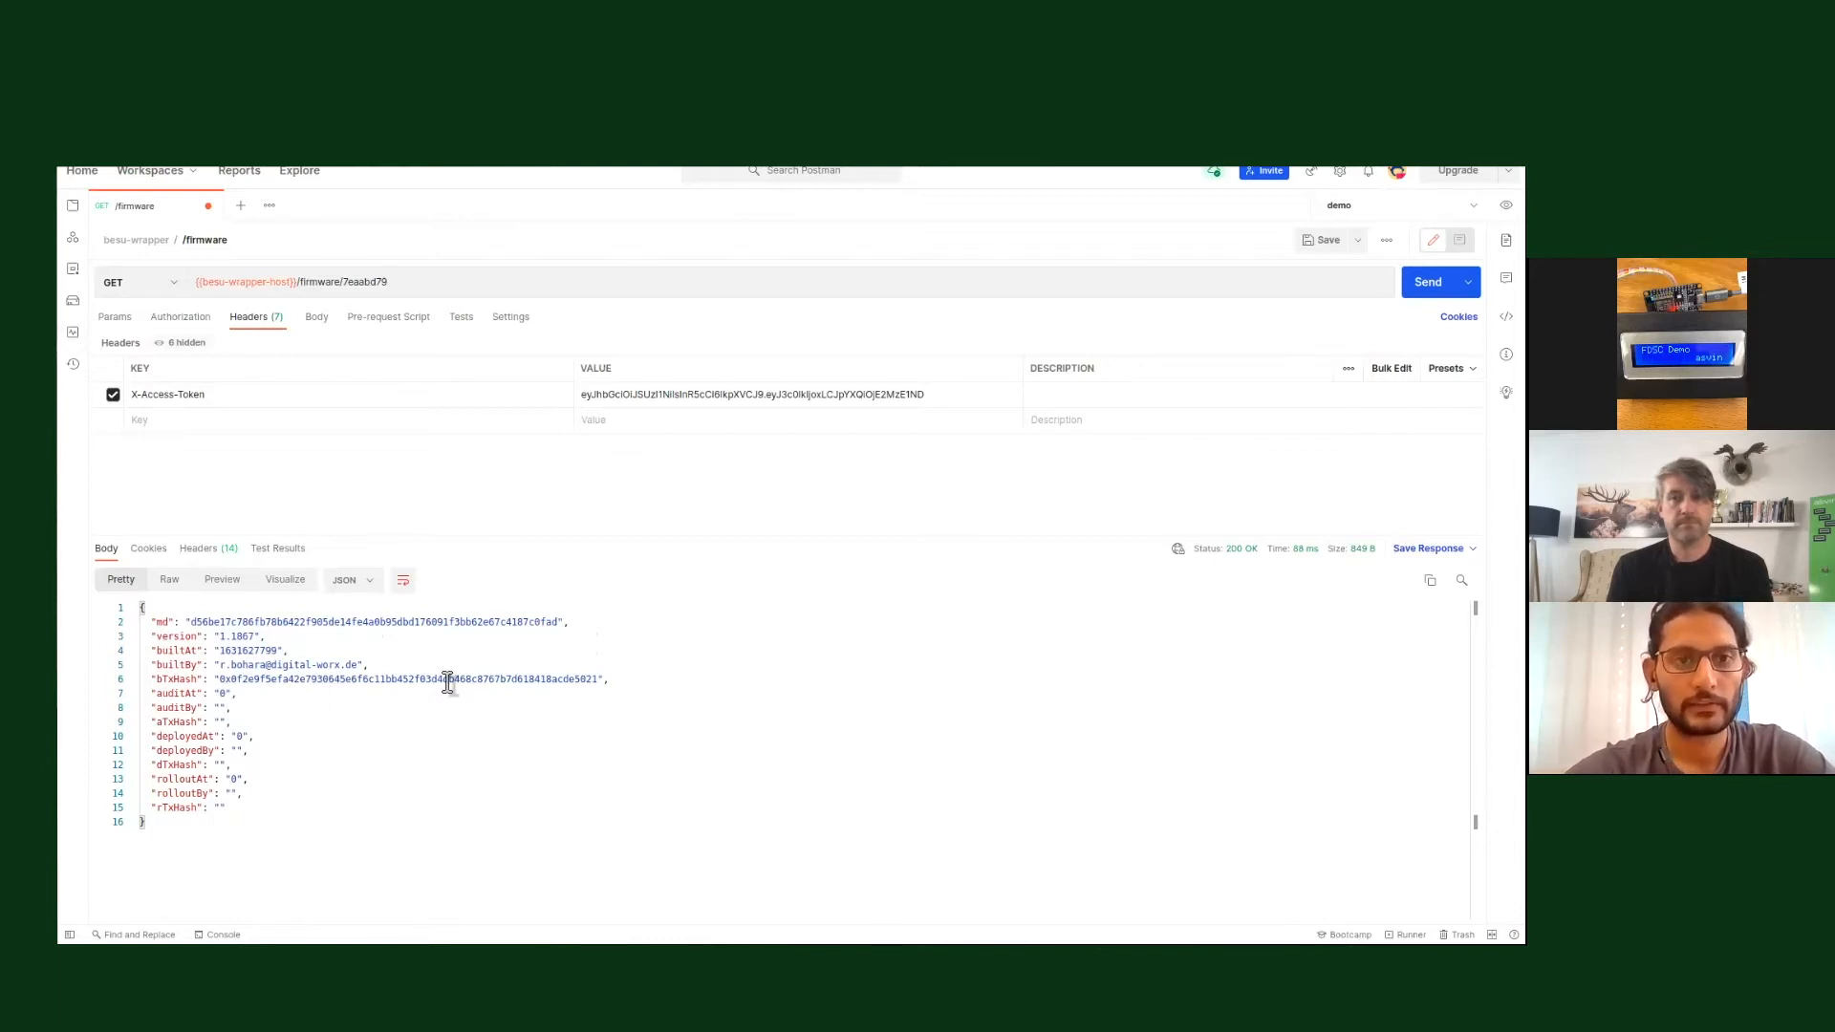
Run the quality-audit job in the GitLab pipeline's Qa stage and query the firmware record again in Postman.
key("alt+Tab")
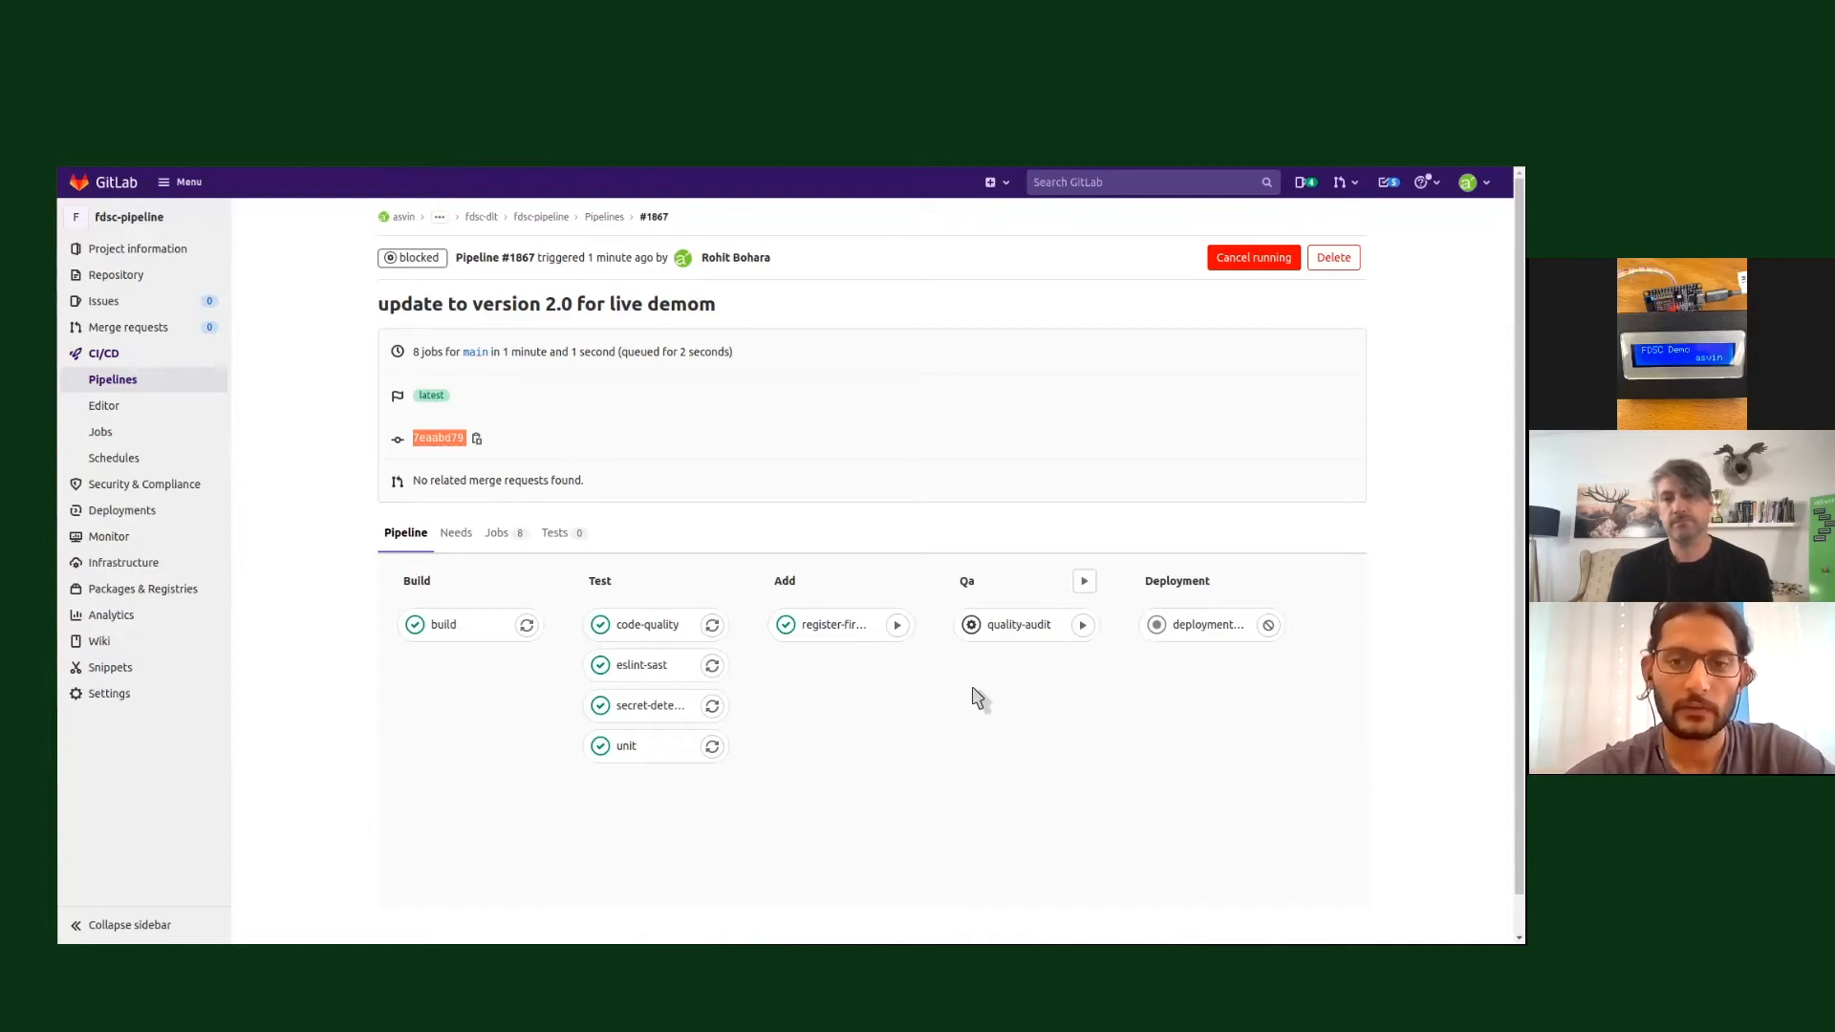
left_click(1085, 627)
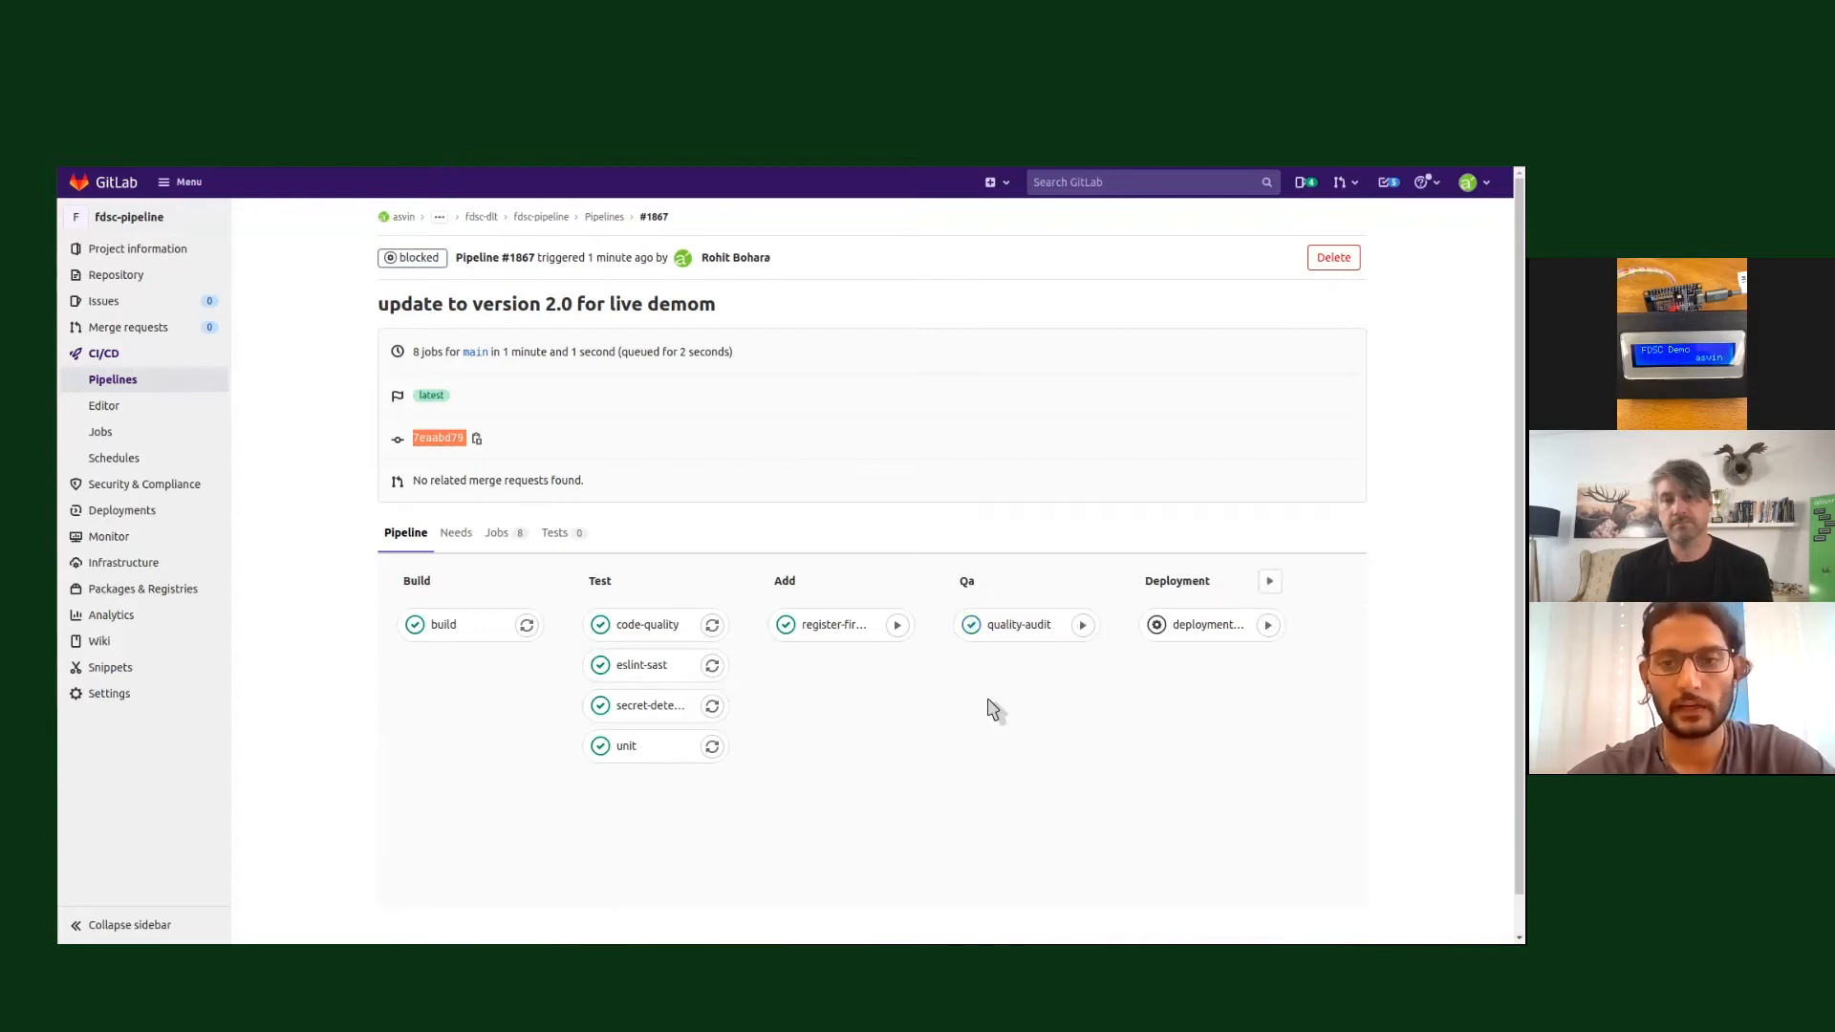
key("alt+Tab")
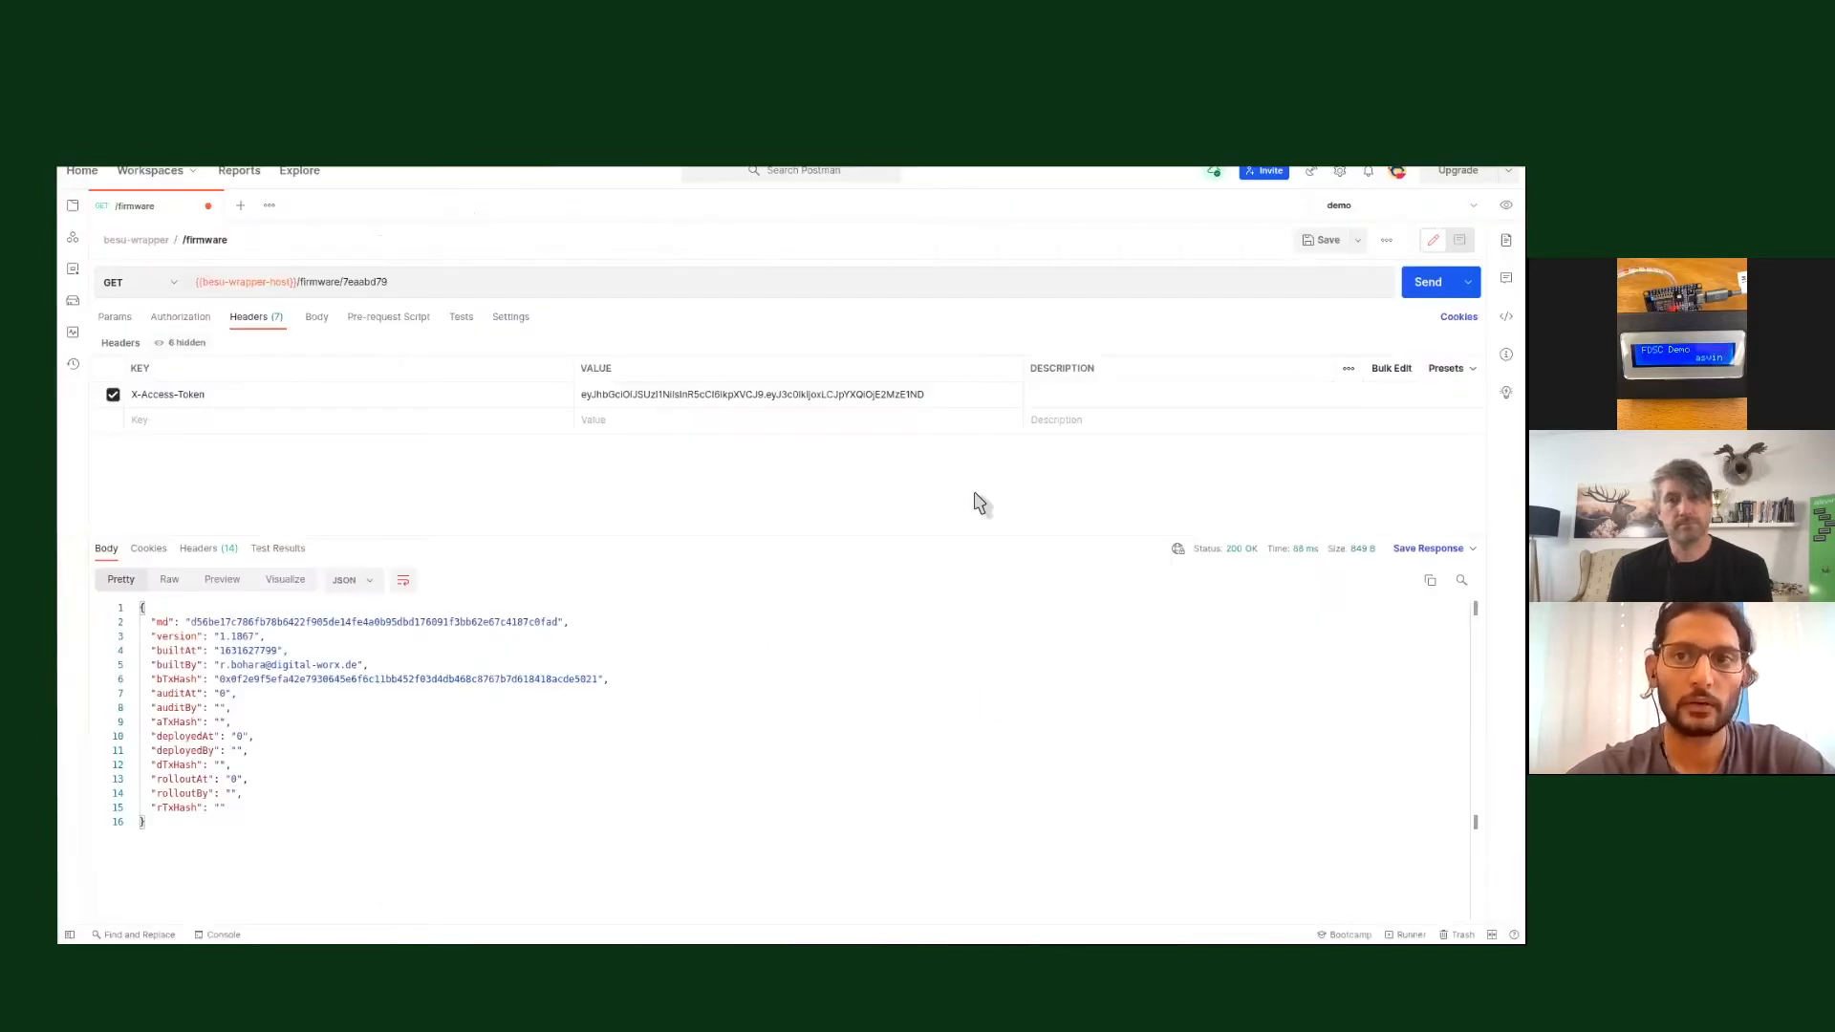
left_click(1428, 282)
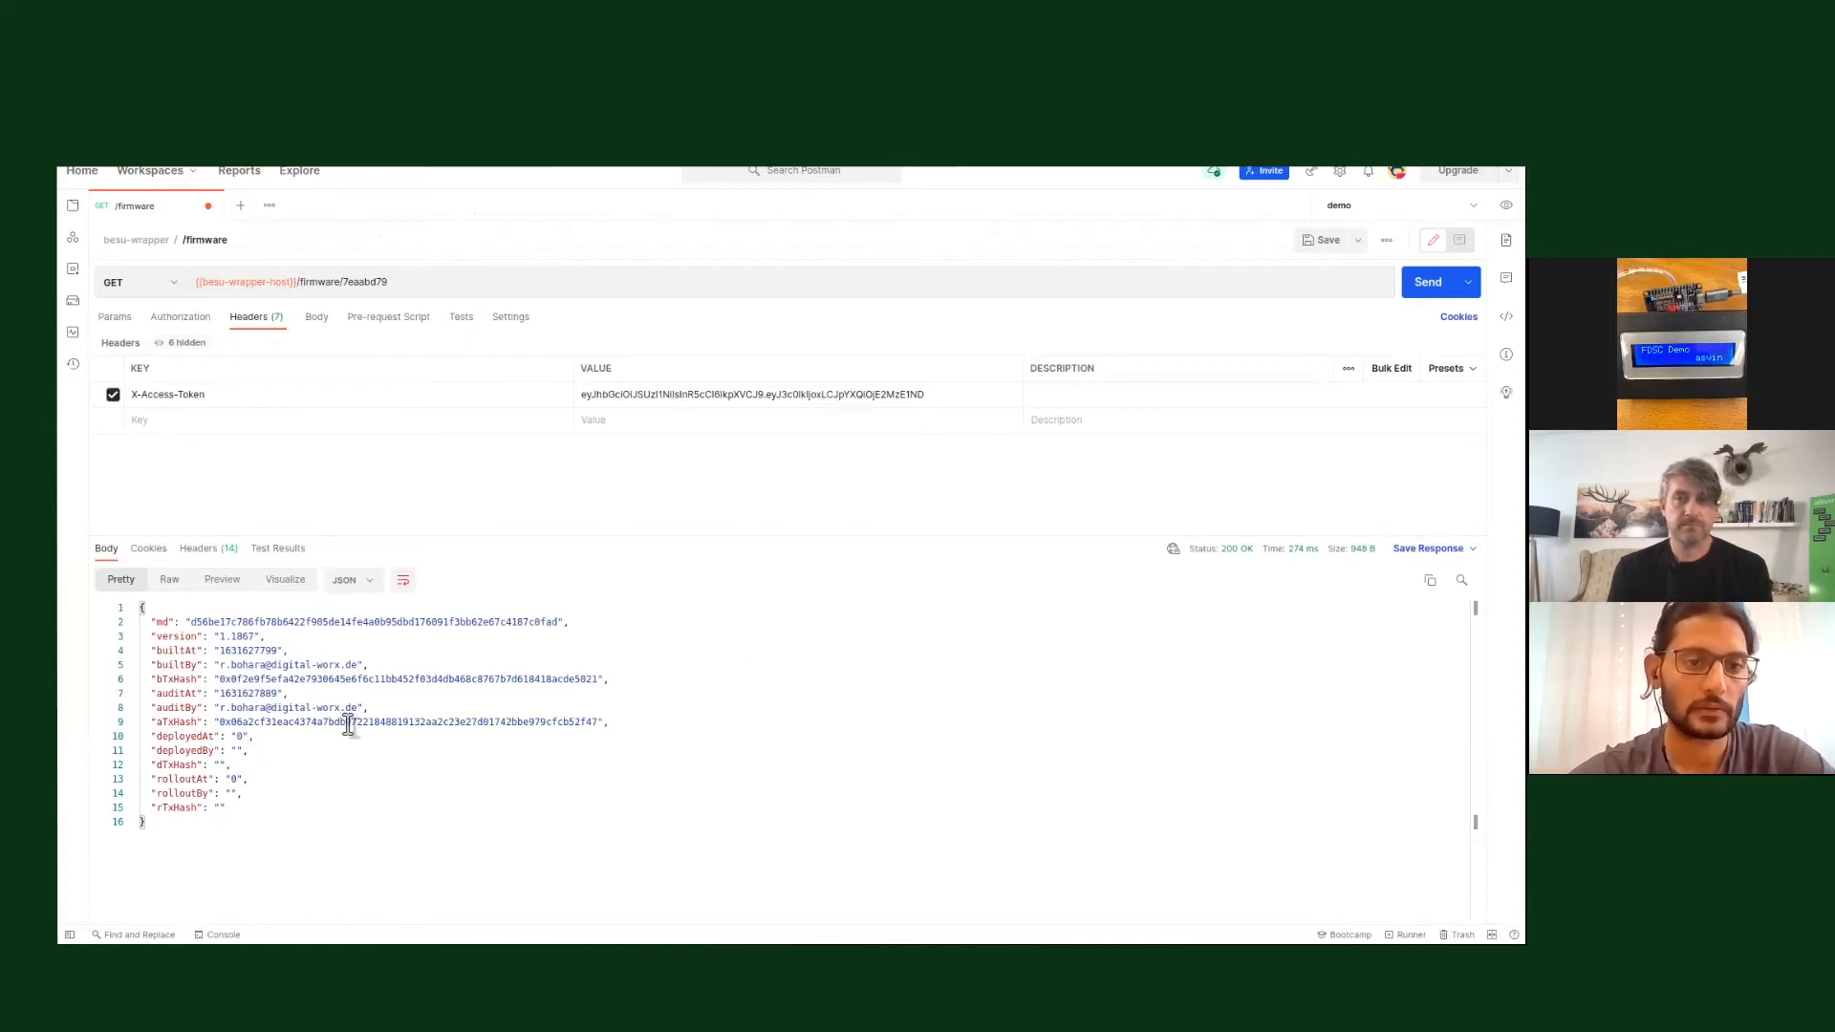
Run the job in the GitLab pipeline's Deployment stage and fetch the updated firmware record in Postman.
key("alt+Tab")
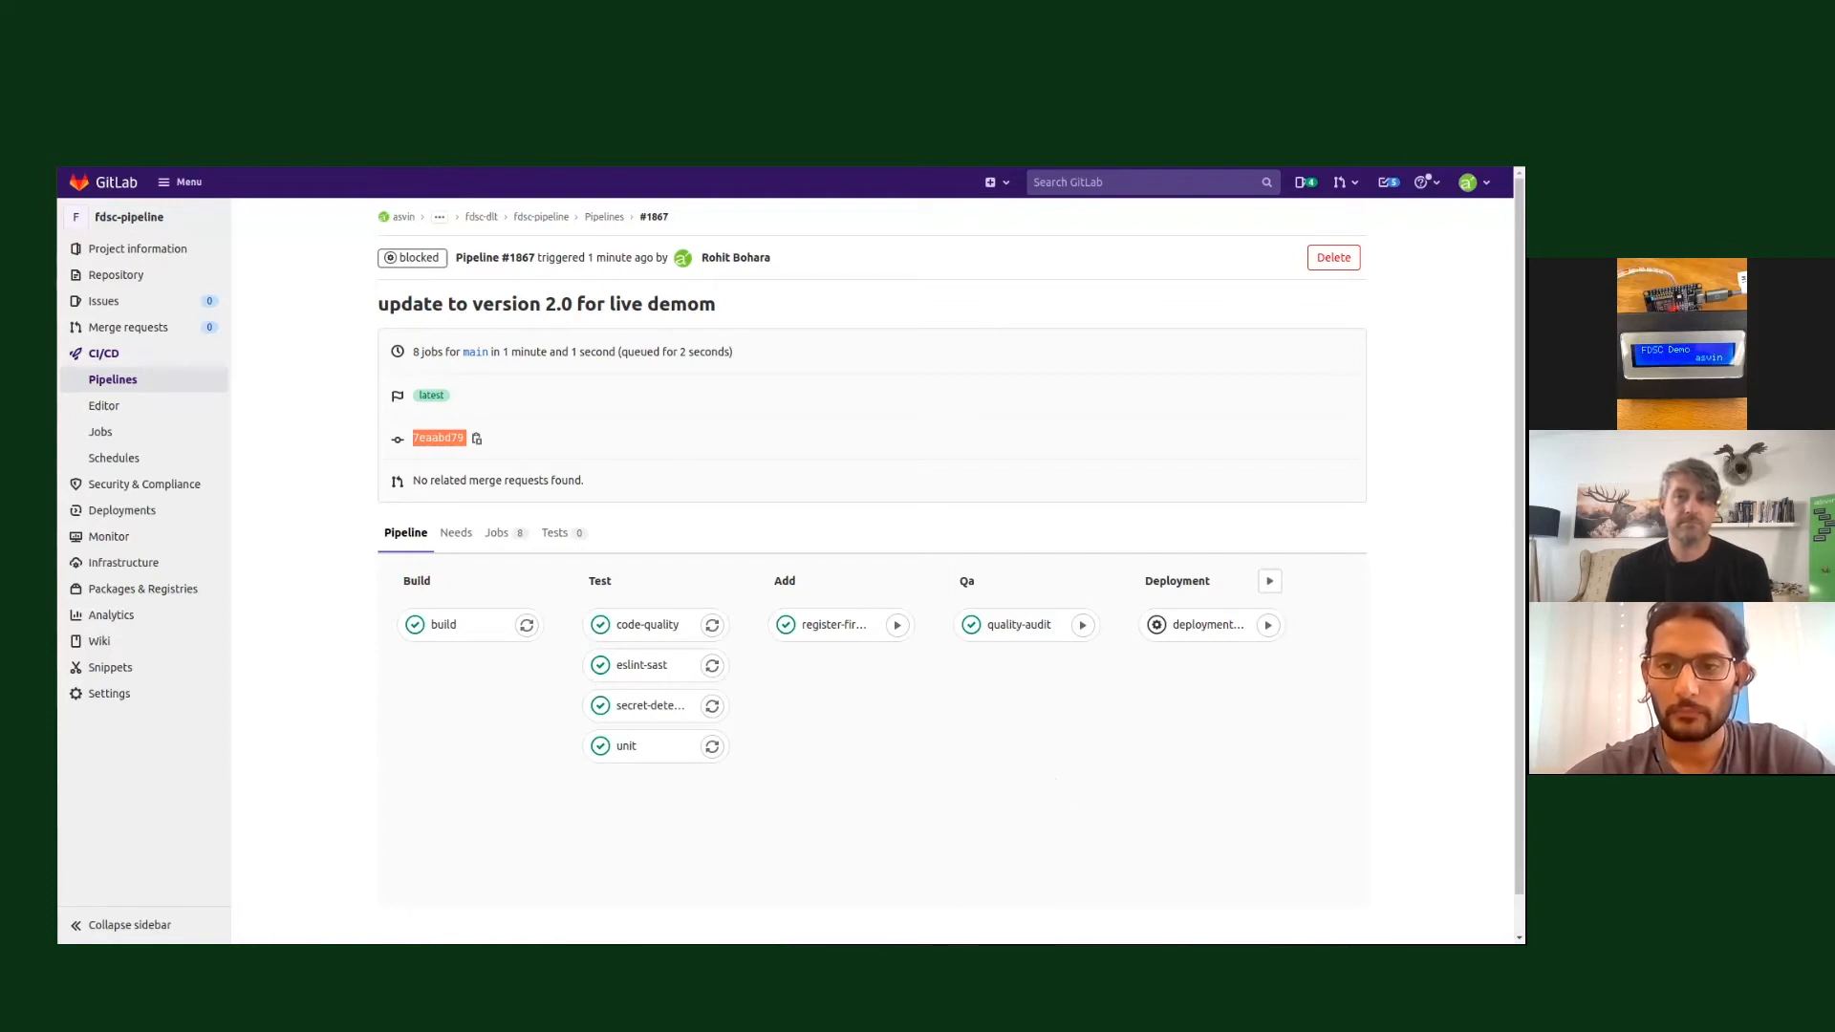
left_click(1268, 625)
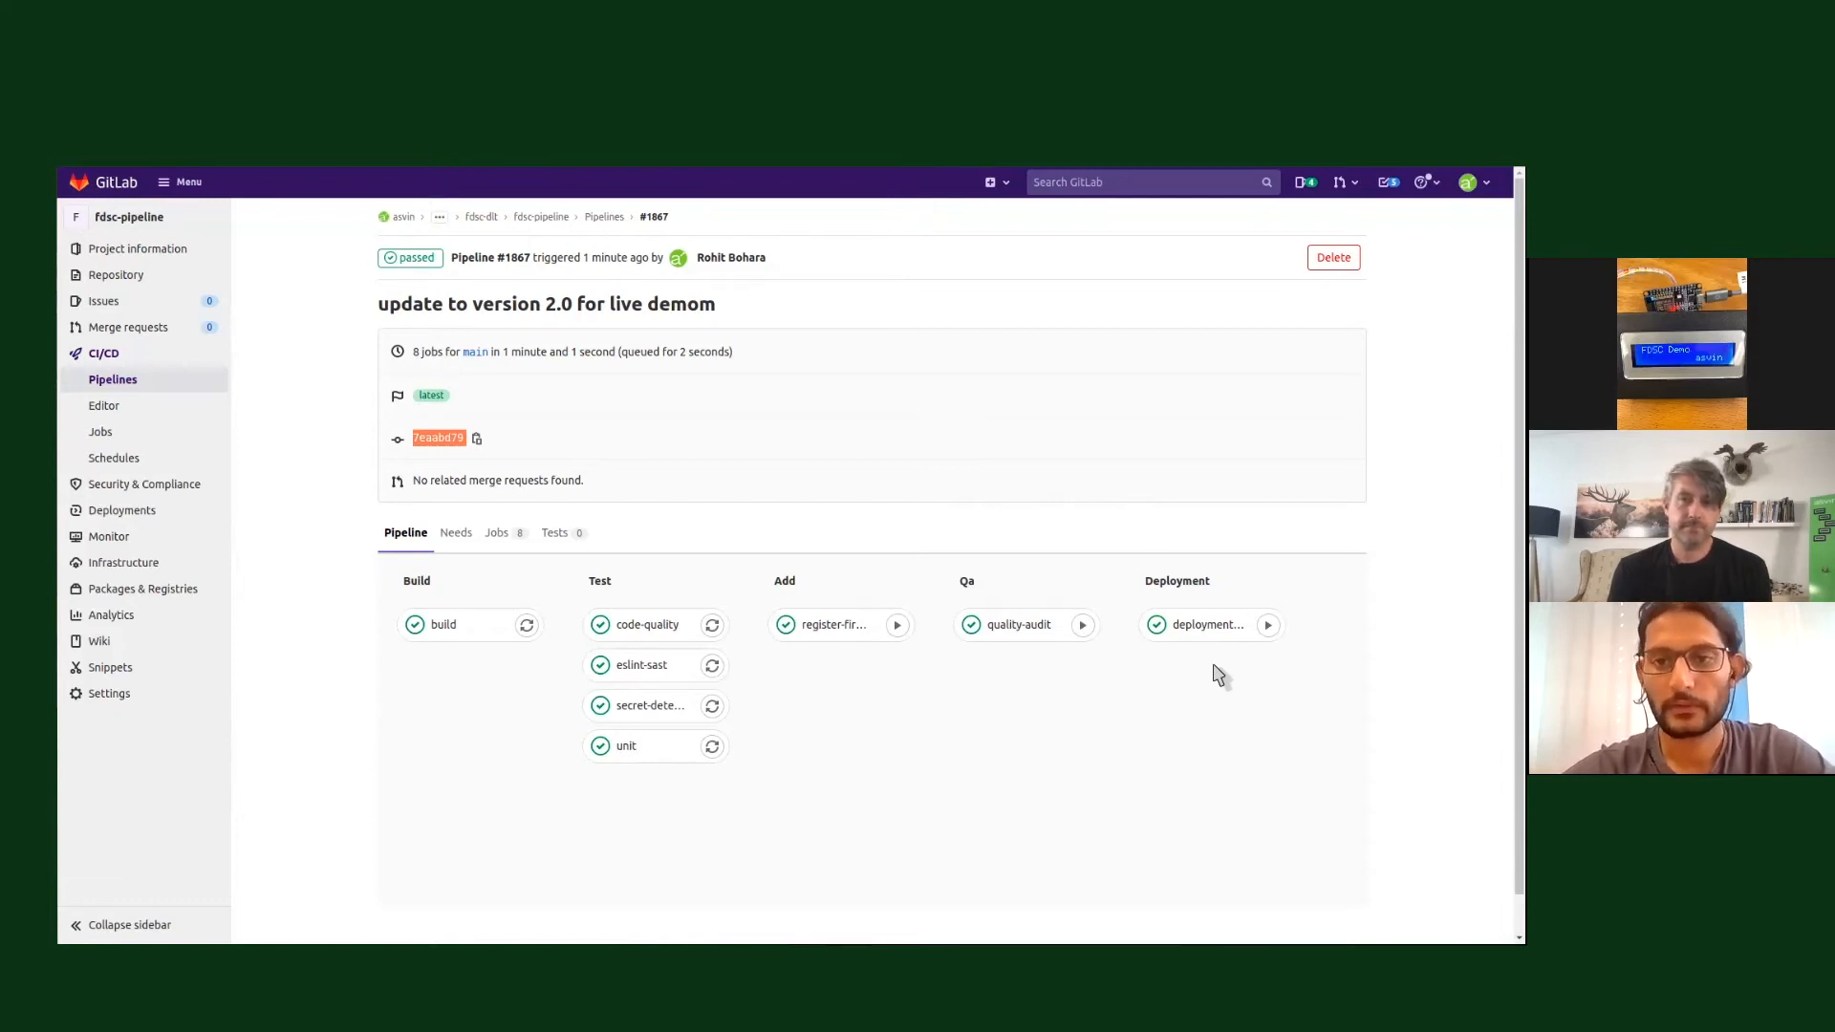
key("alt+Tab")
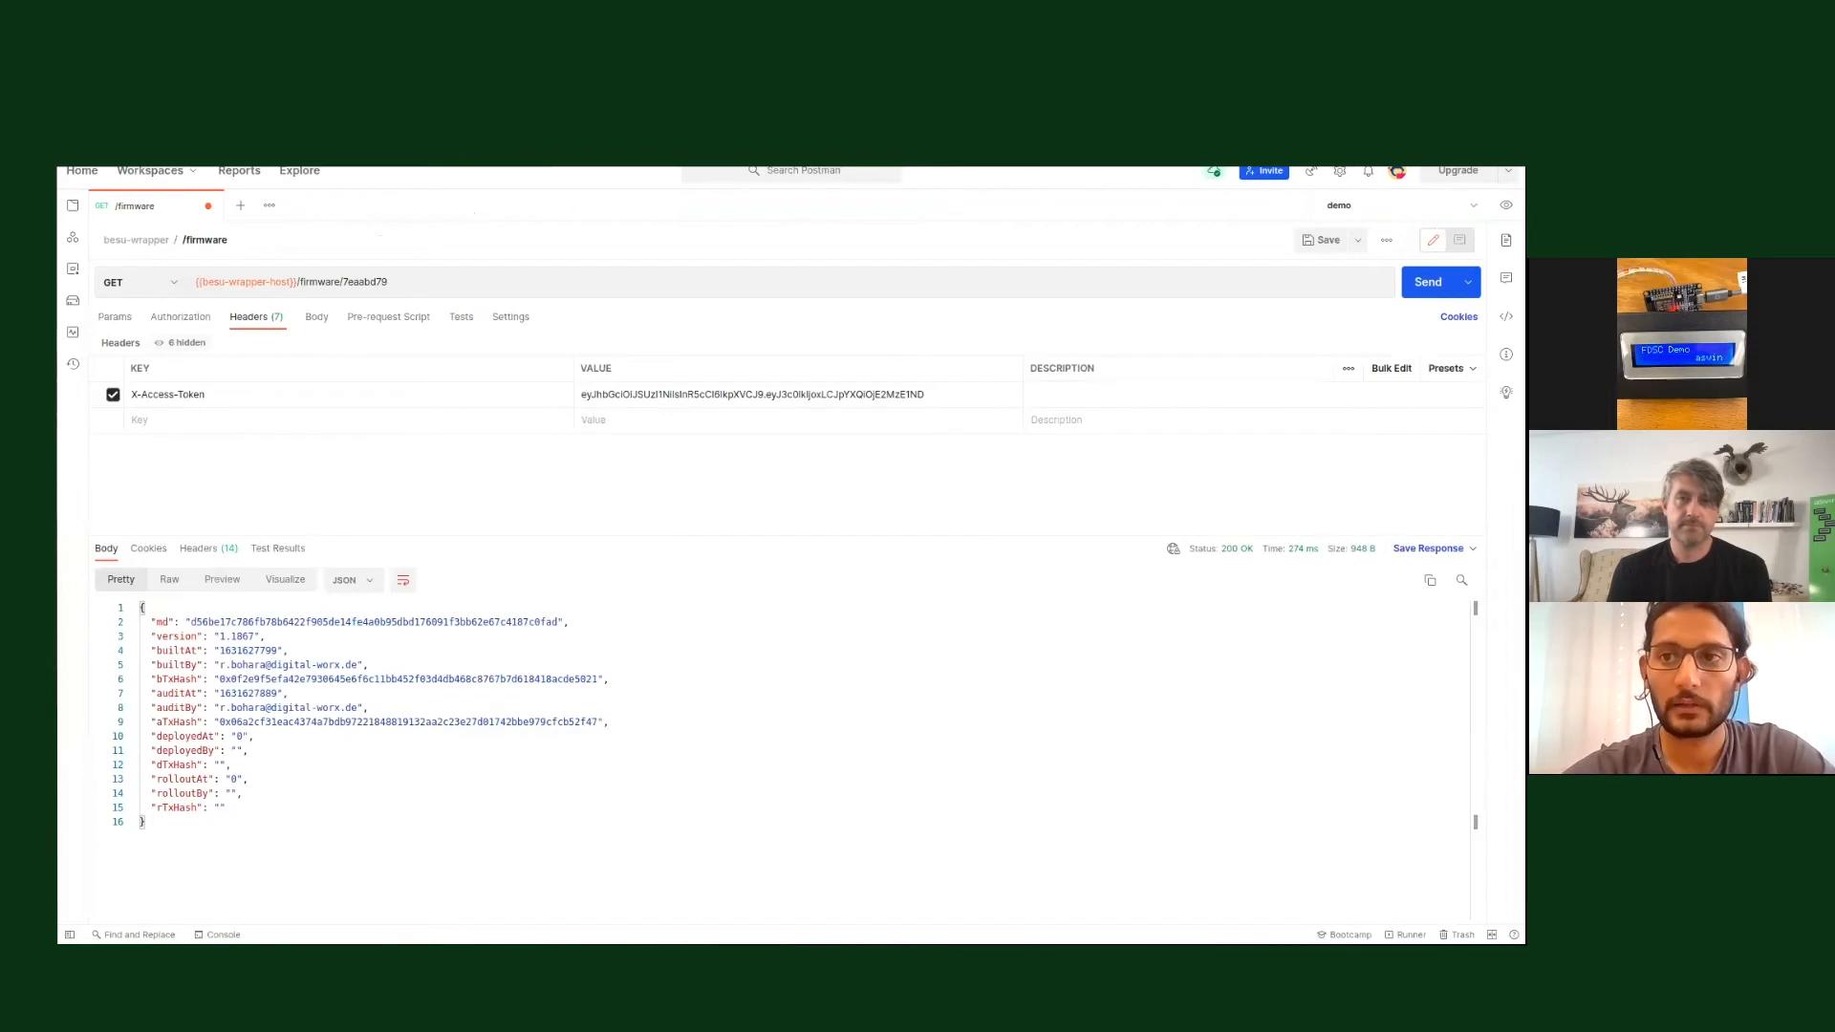
key("ctrl+Return")
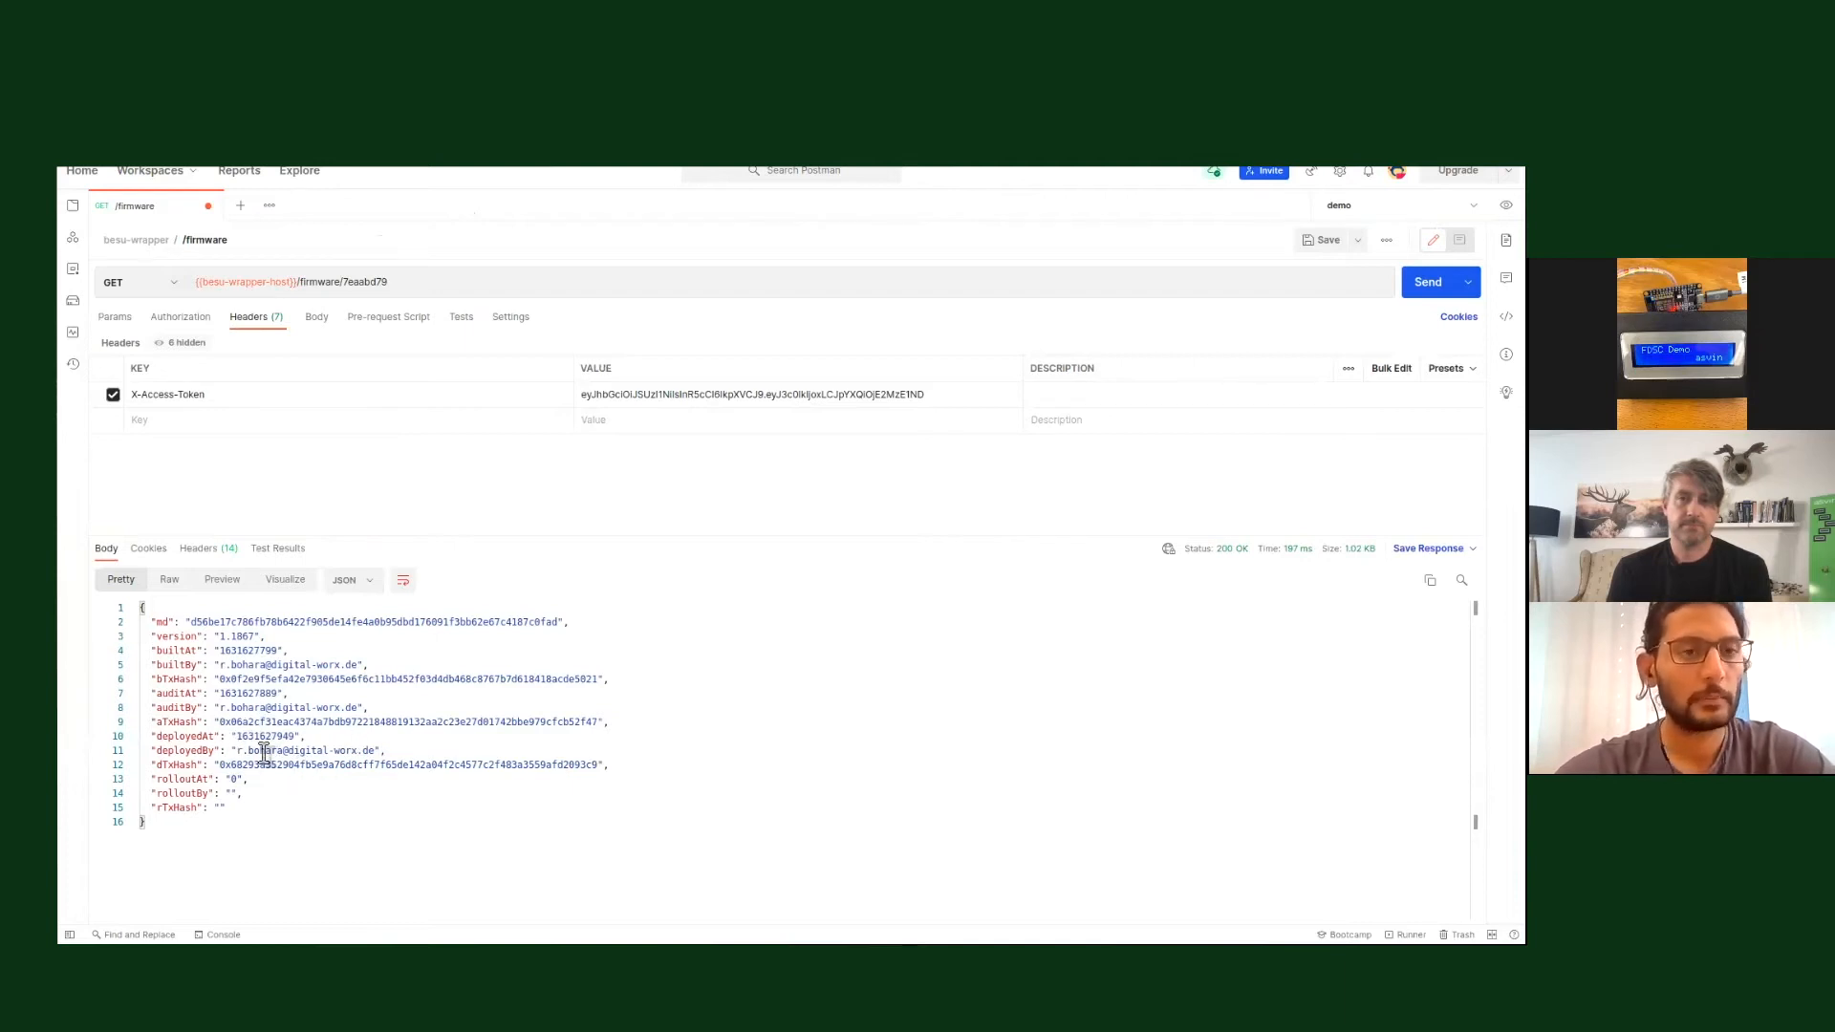
Switch to the asvin dashboard in Chrome, view the device lobby, and open the list of grouped devices.
left_click(31, 337)
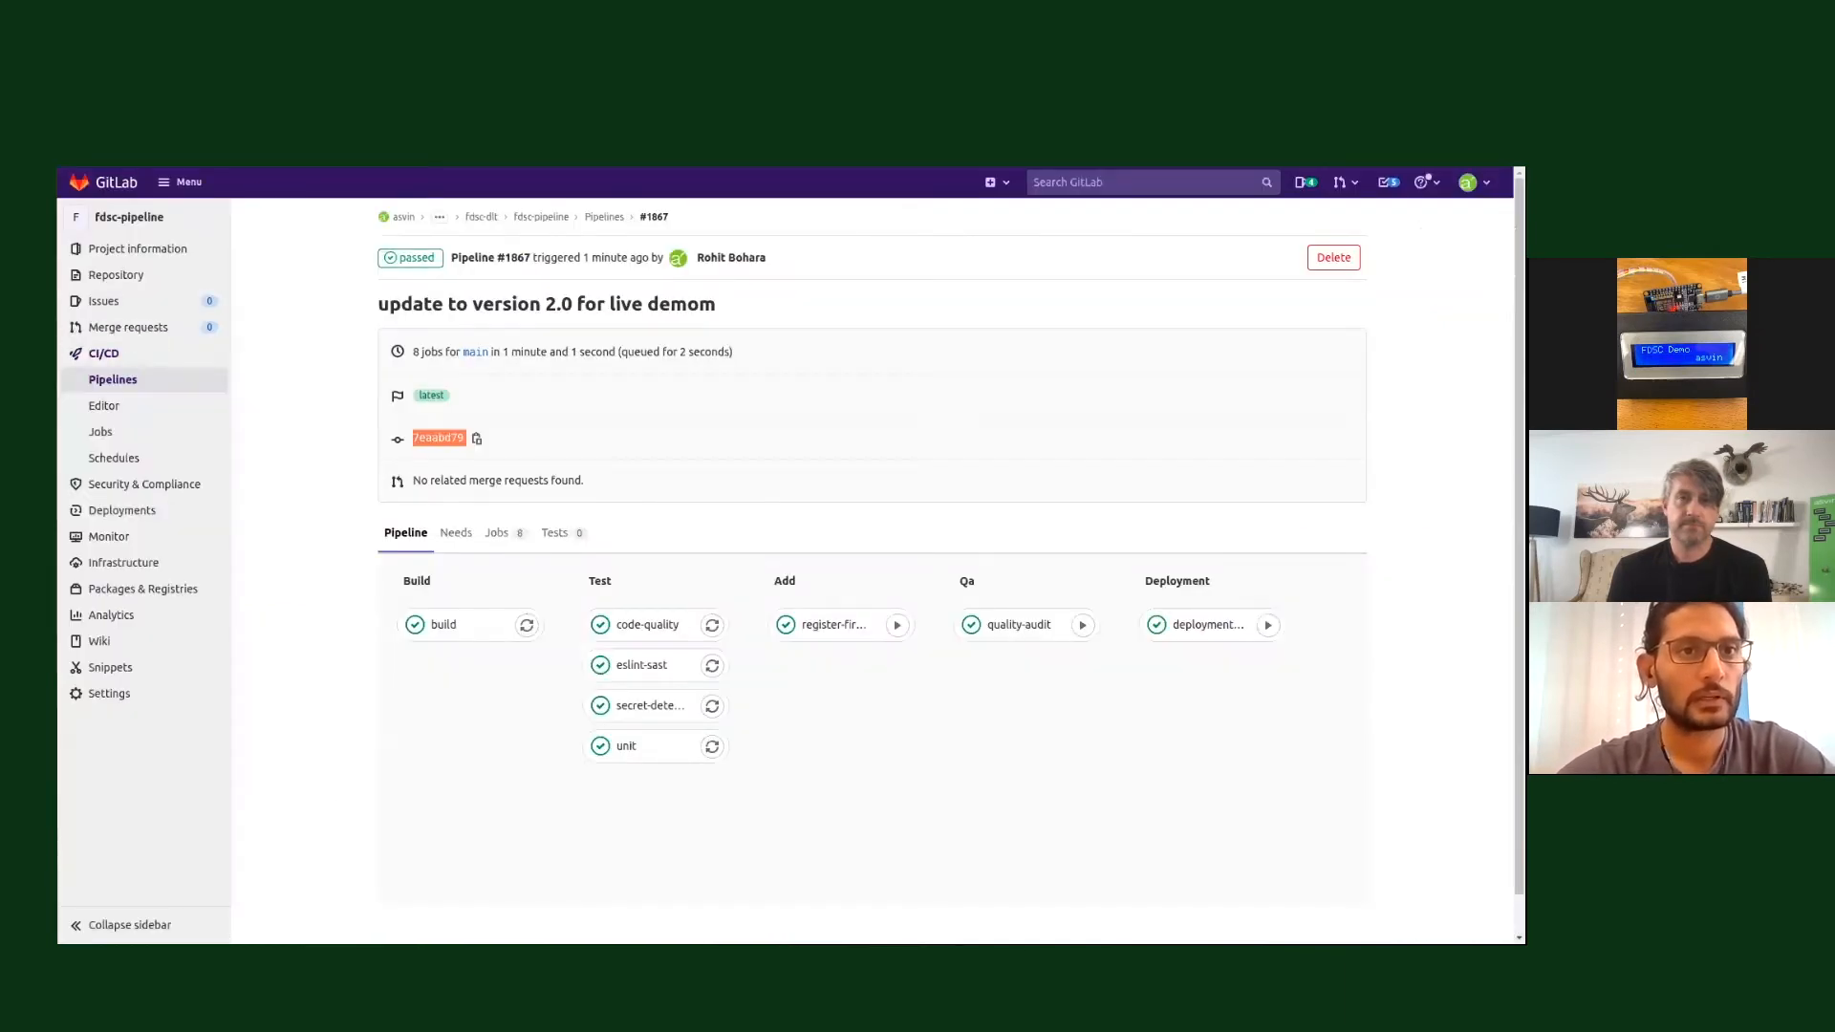
left_click(325, 126)
left_click(499, 589)
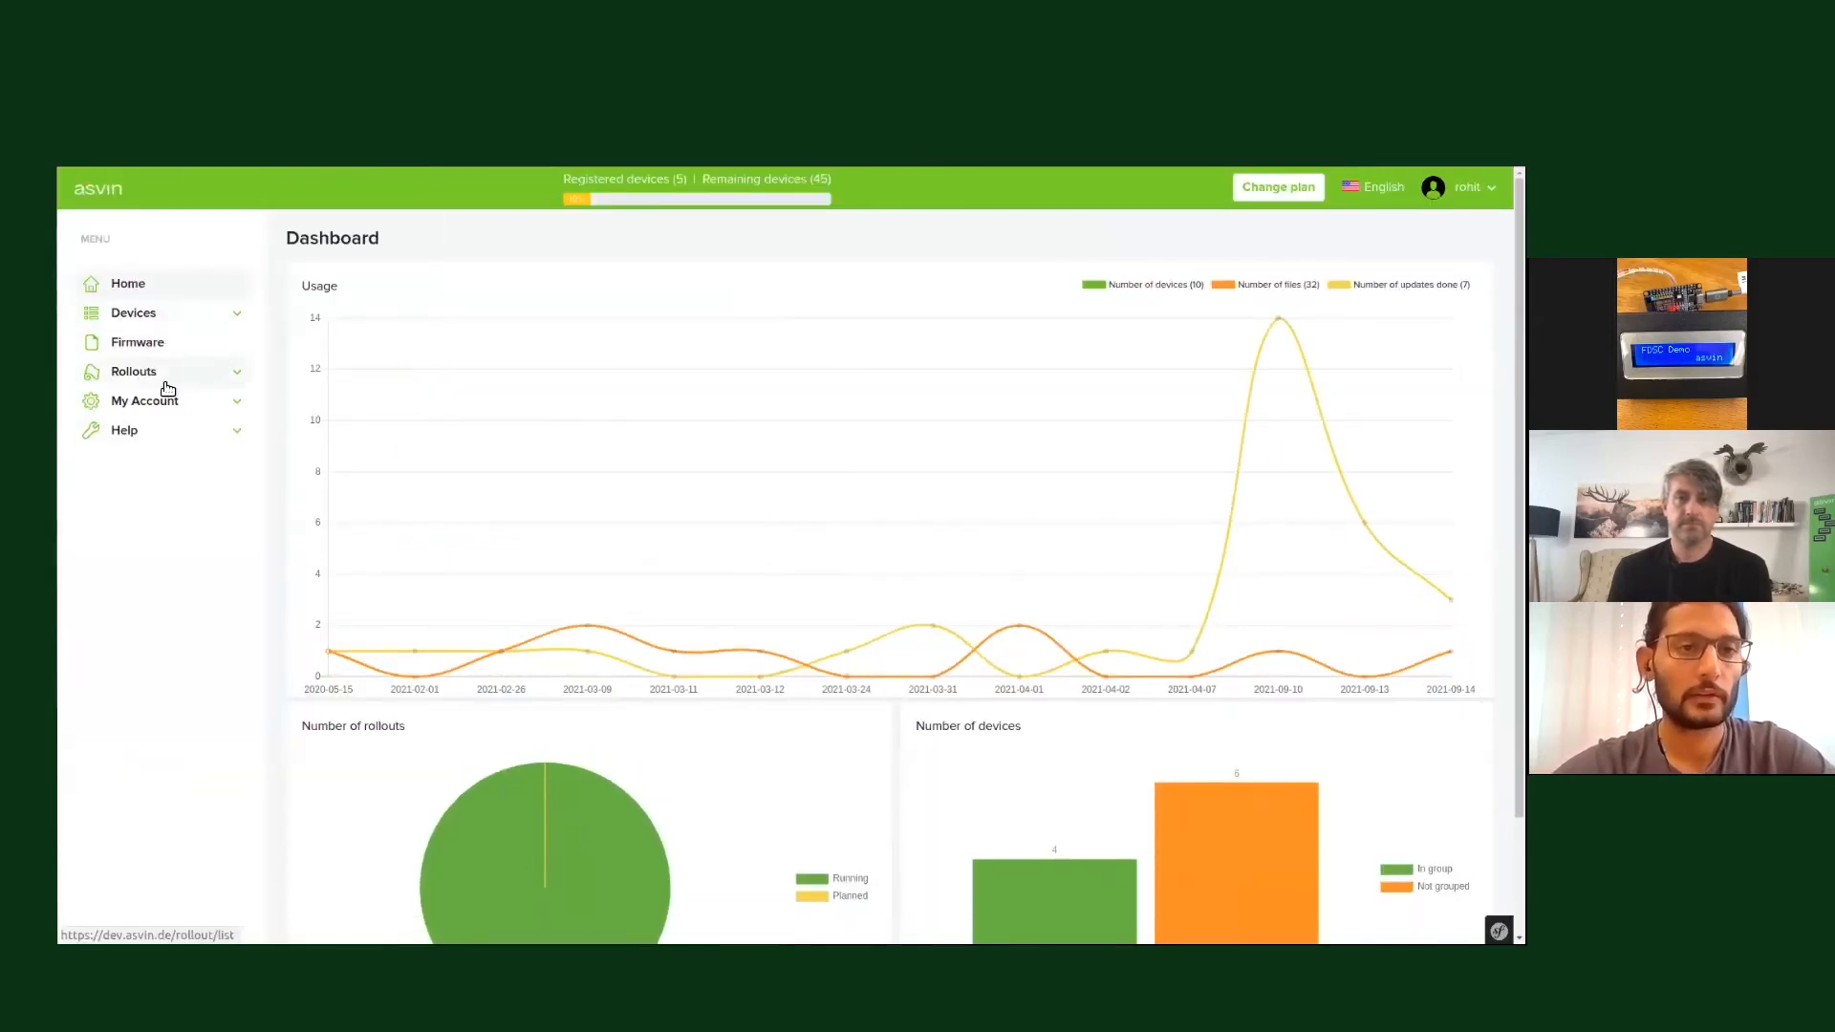
left_click(158, 322)
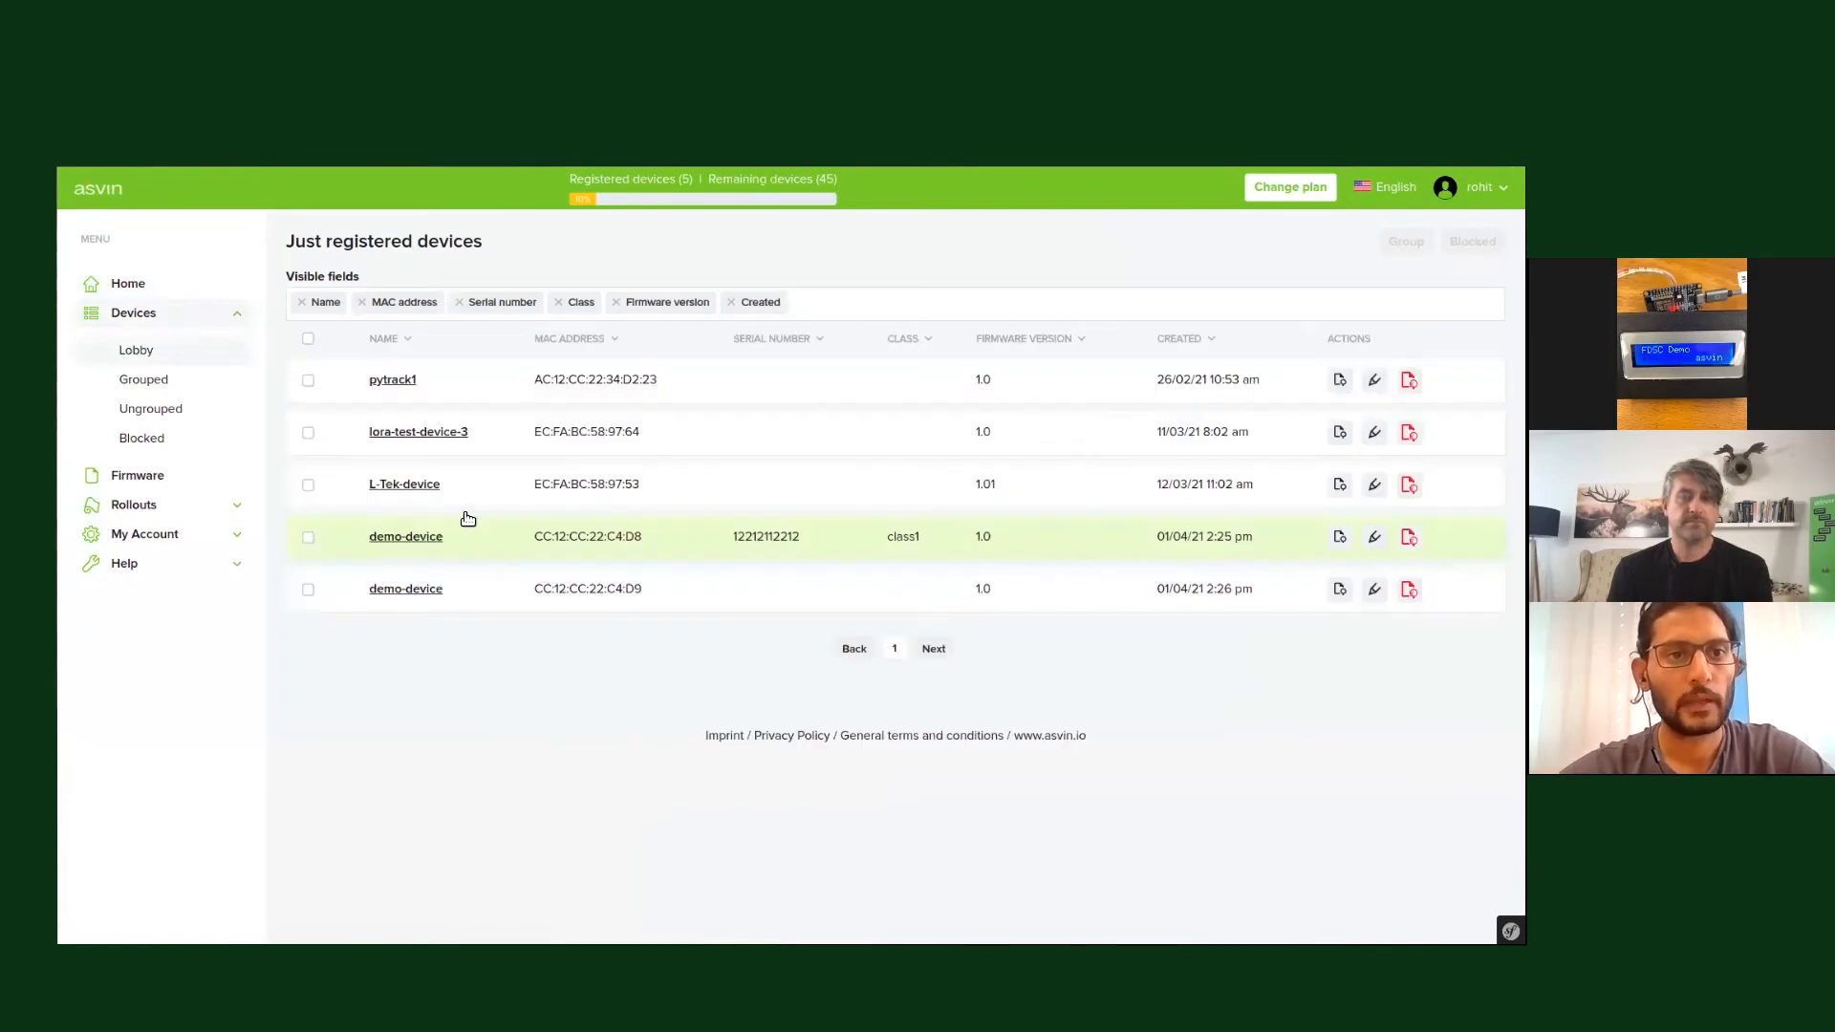
left_click(167, 382)
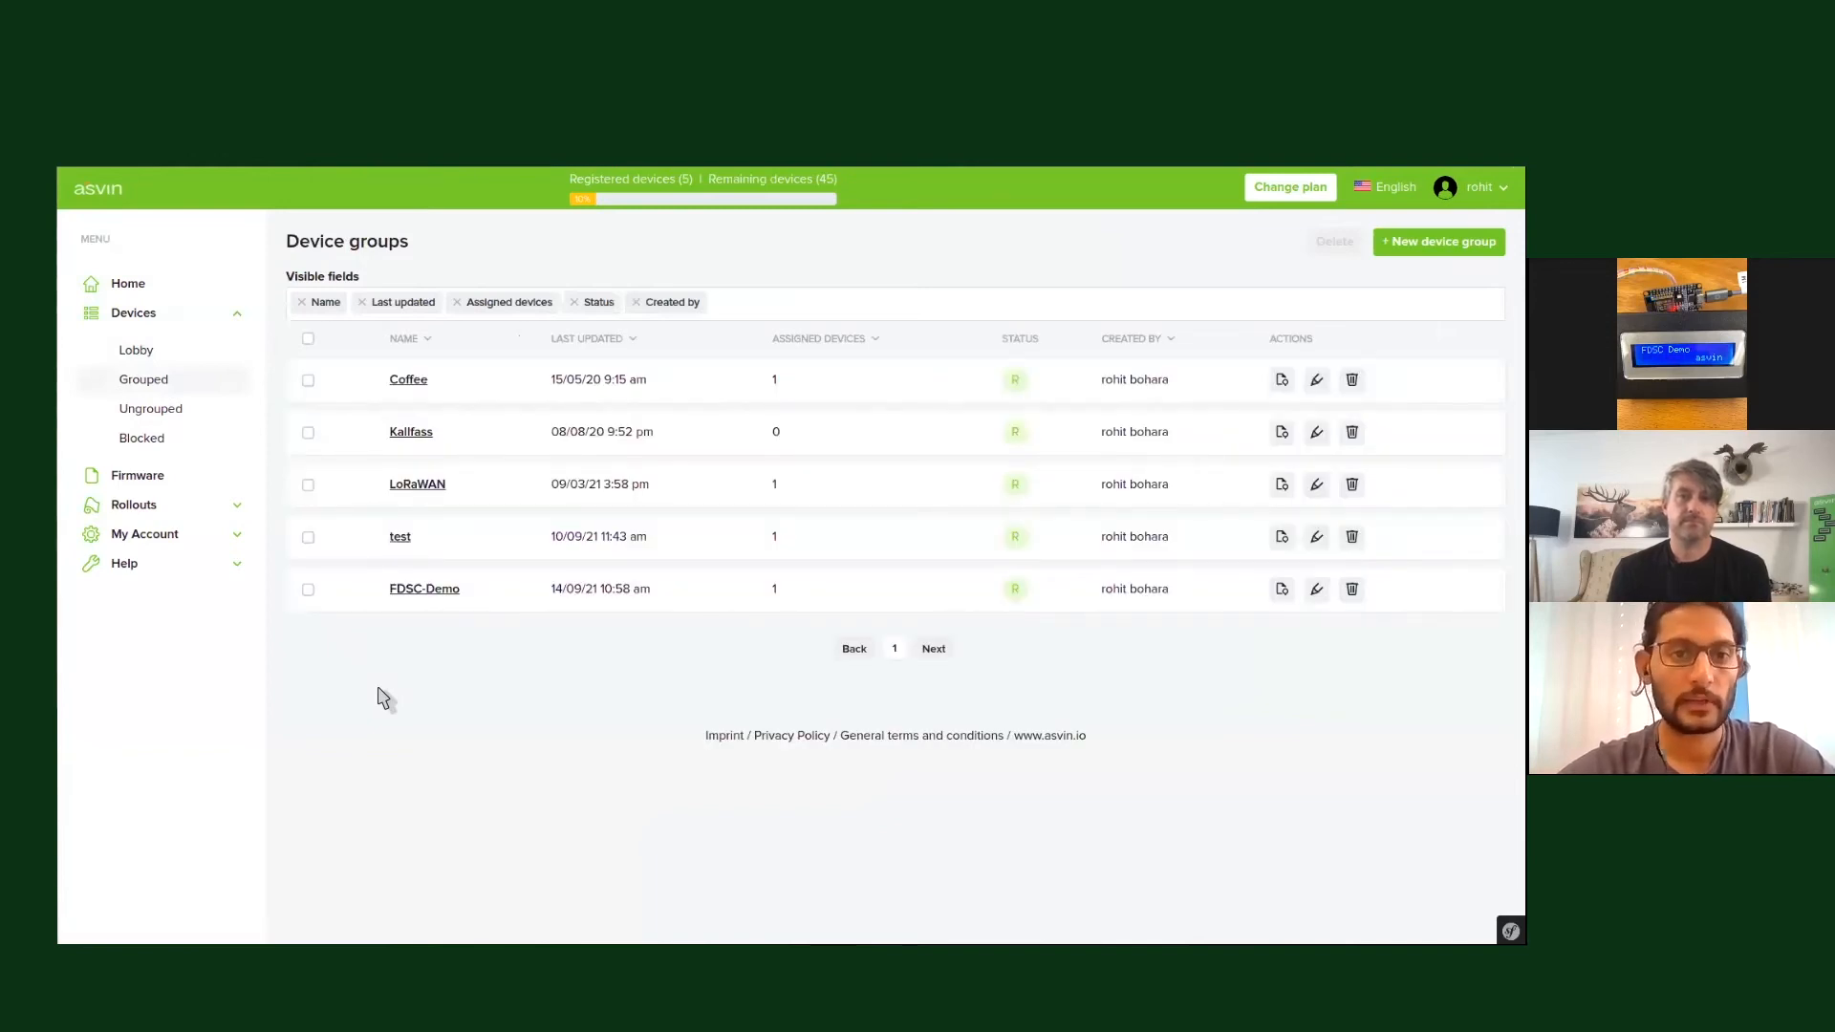
Open the FDSC-Demo device group and view the details of its esp-lcd-conti-demo device.
left_click(432, 590)
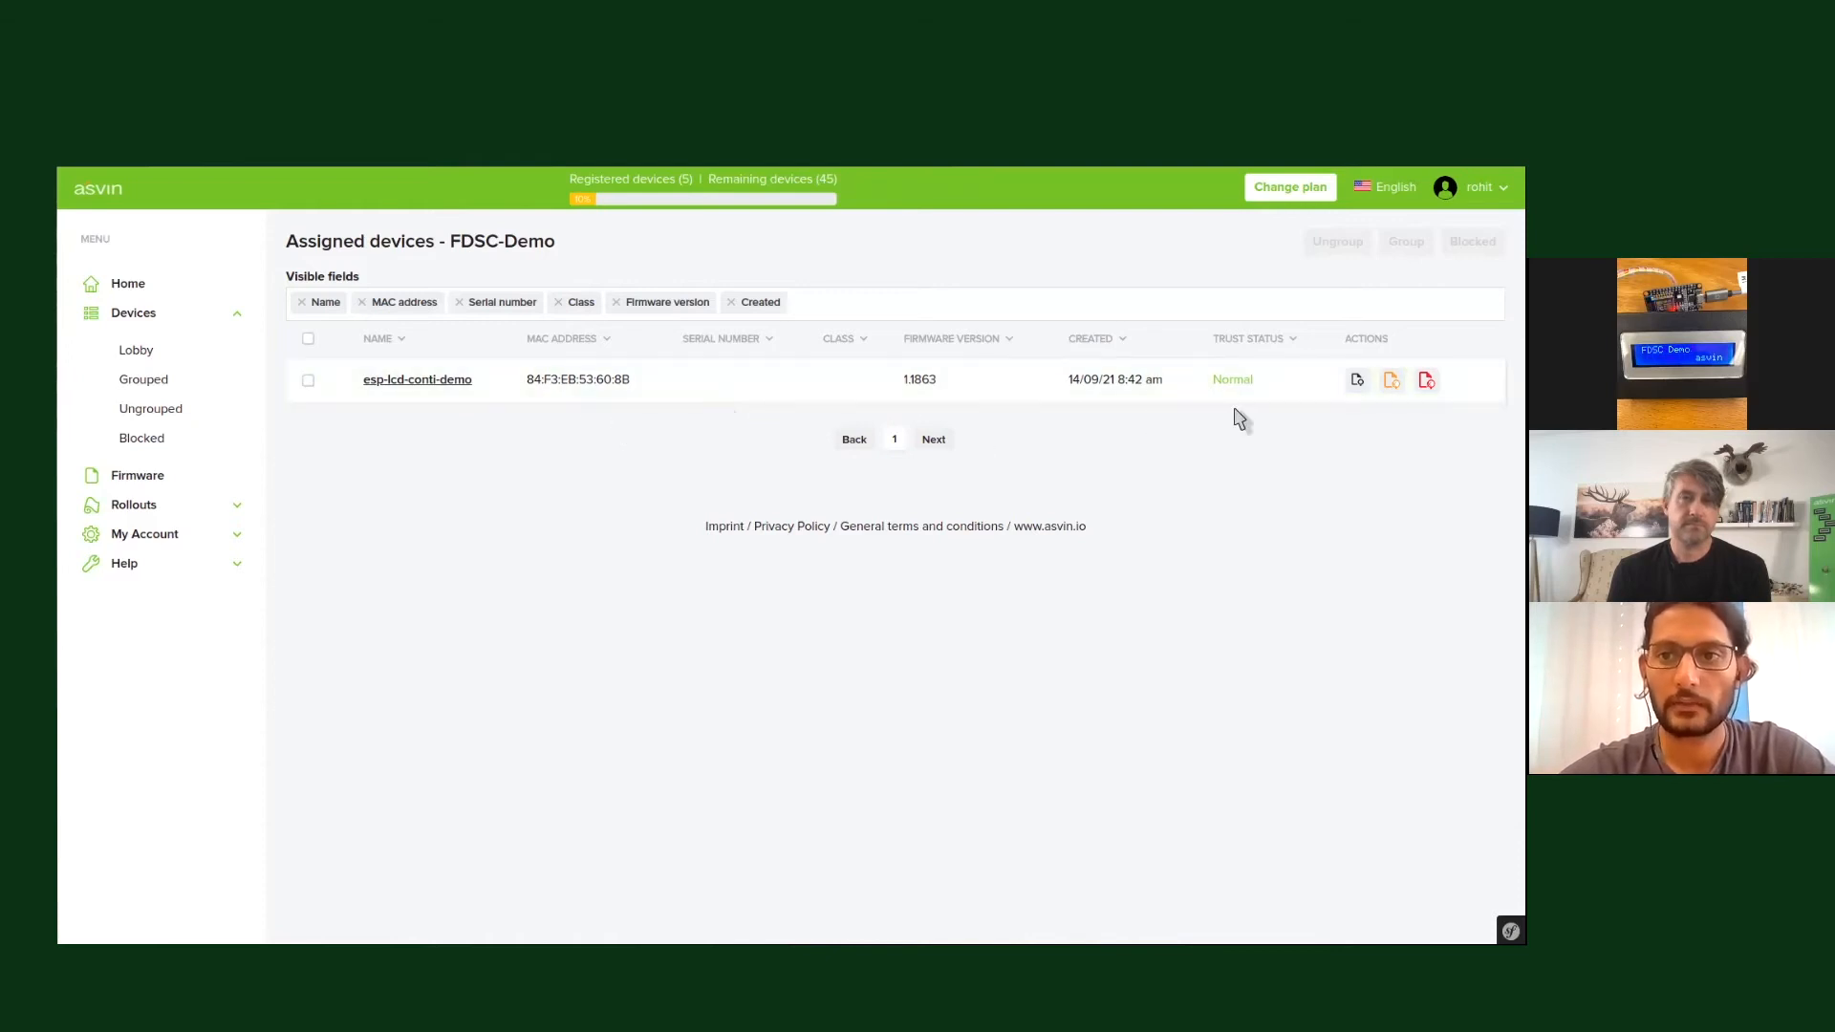
left_click(1357, 380)
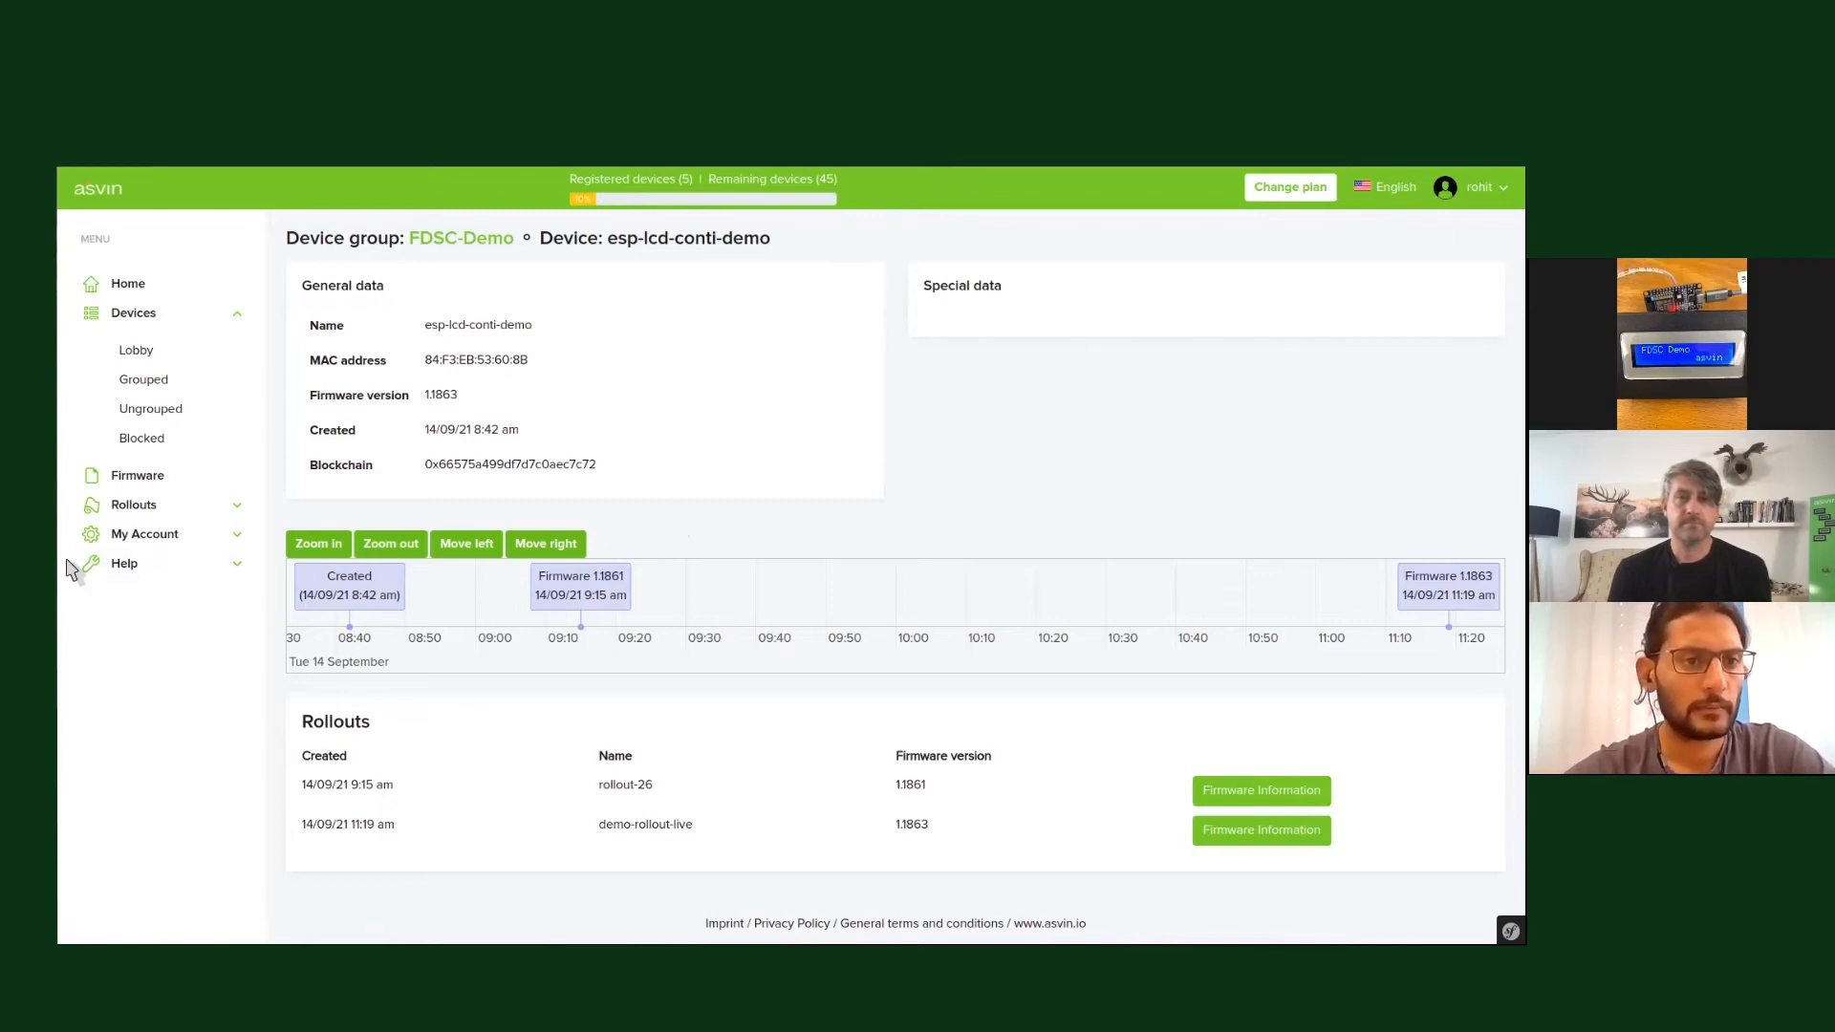
Switch to the Arduino IDE, upload the ESP8266OTA sketch to the board, and open the serial monitor.
left_click(56, 589)
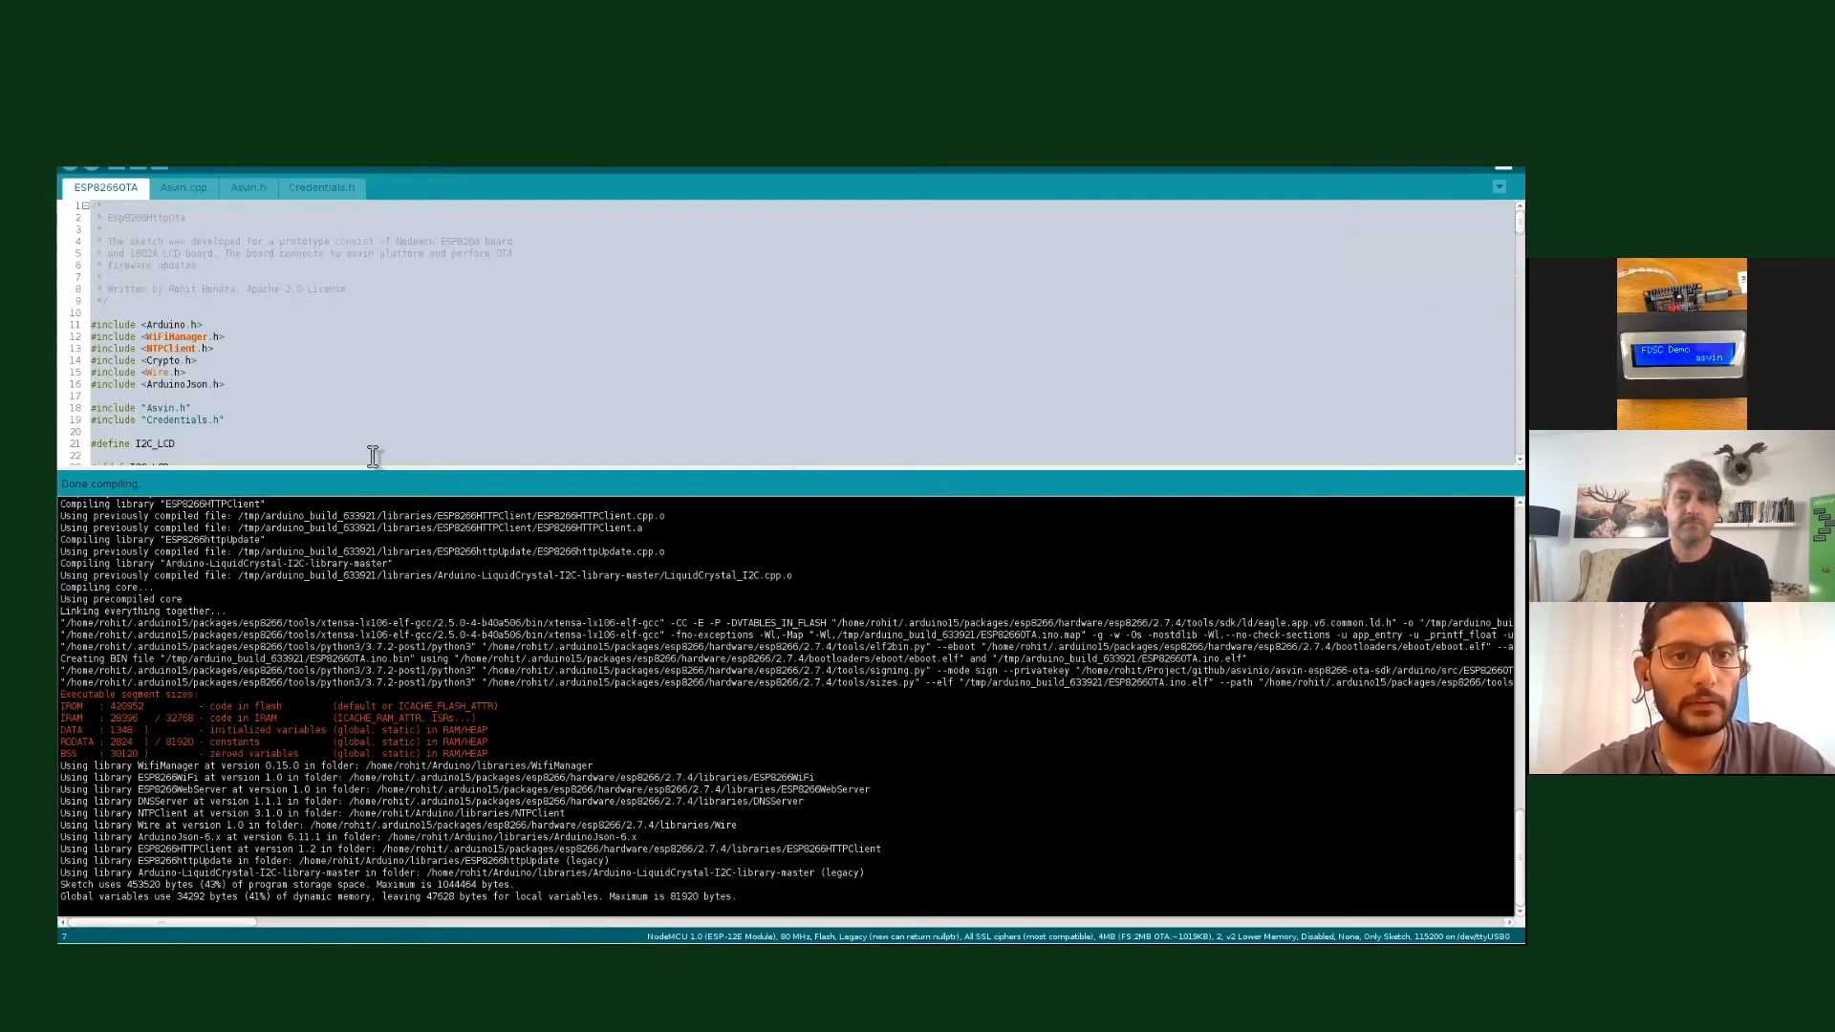
left_click(91, 164)
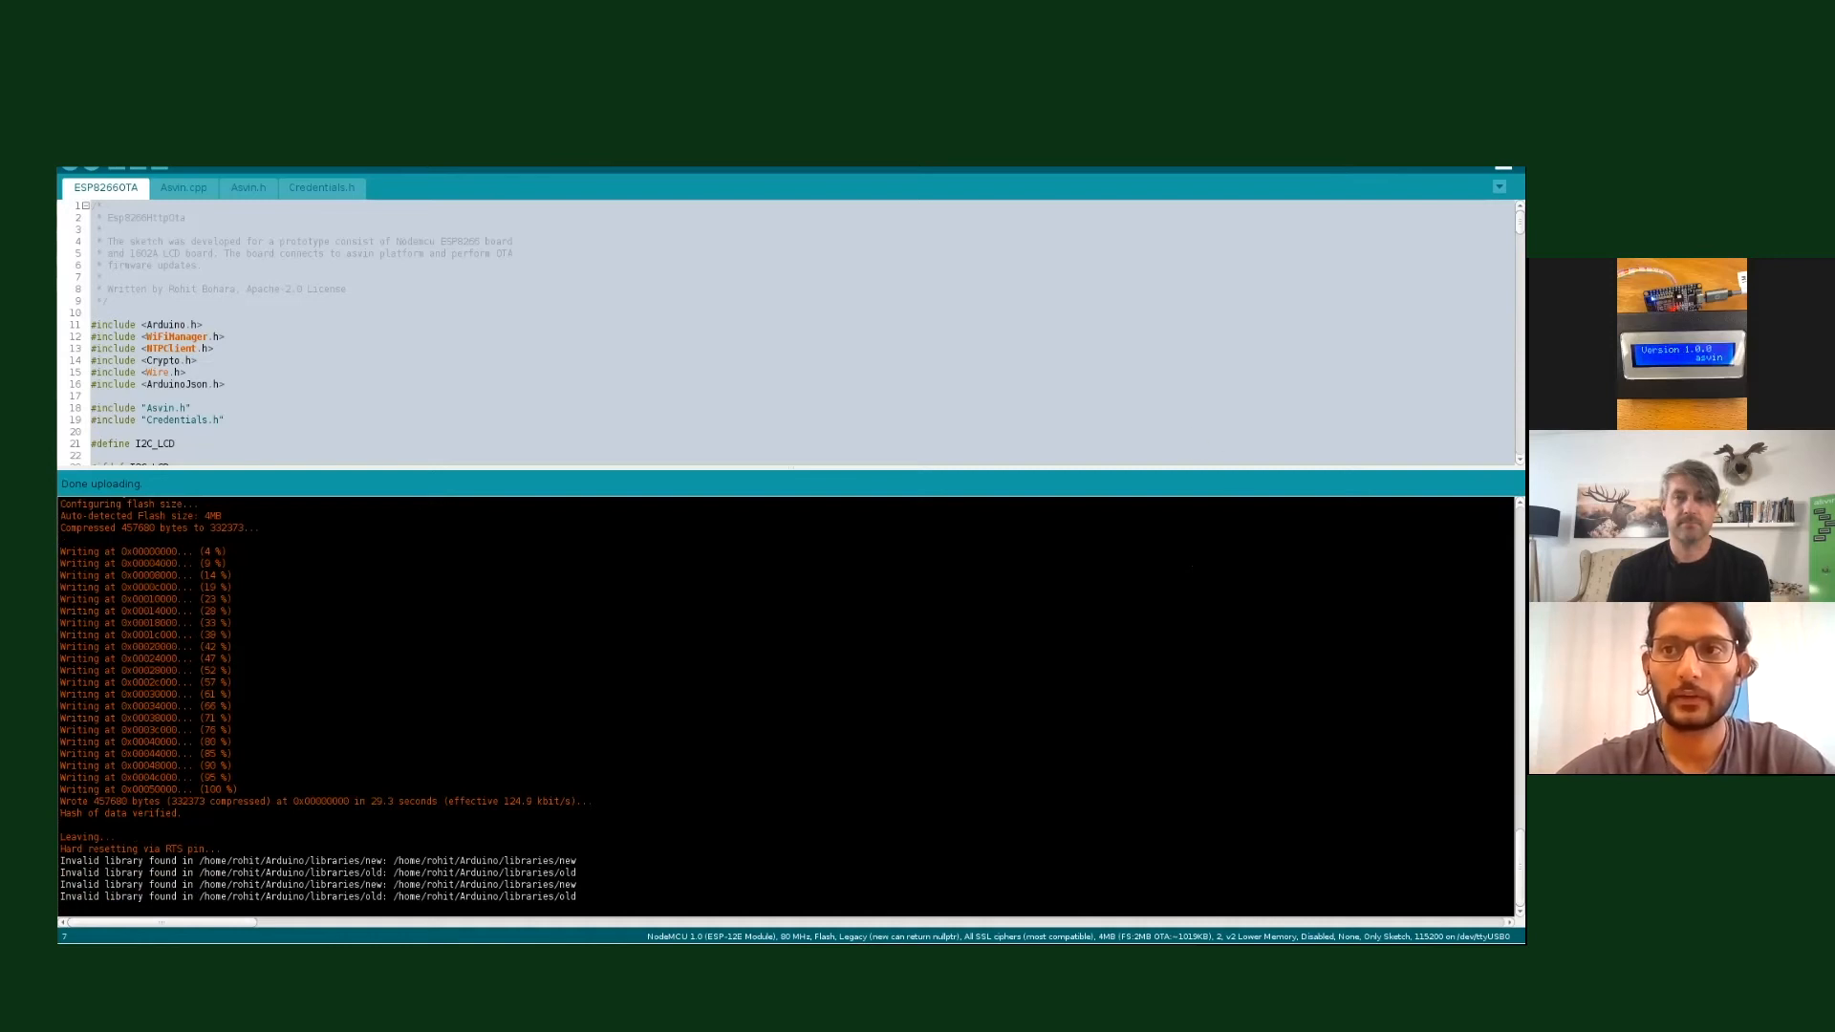
key("ctrl+shift+m")
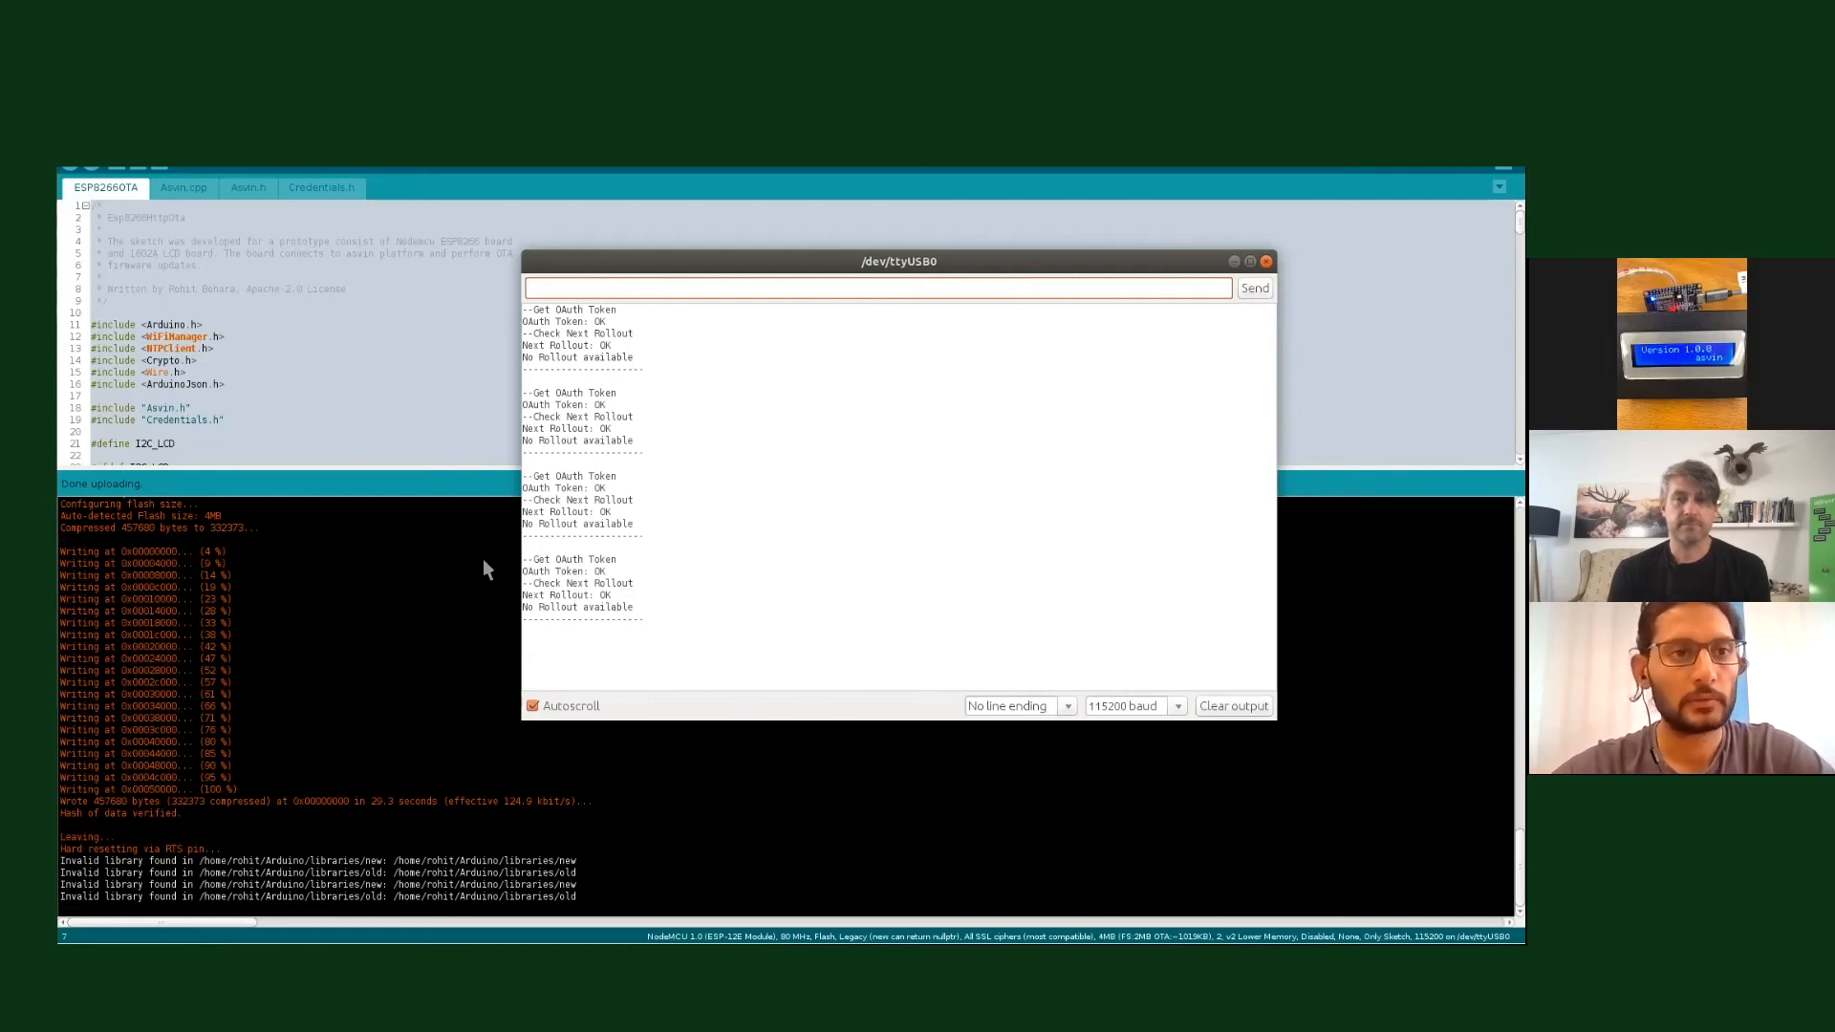
Switch back to the asvin dashboard, view the firmware file groups, and open the rollouts overview.
left_click(38, 338)
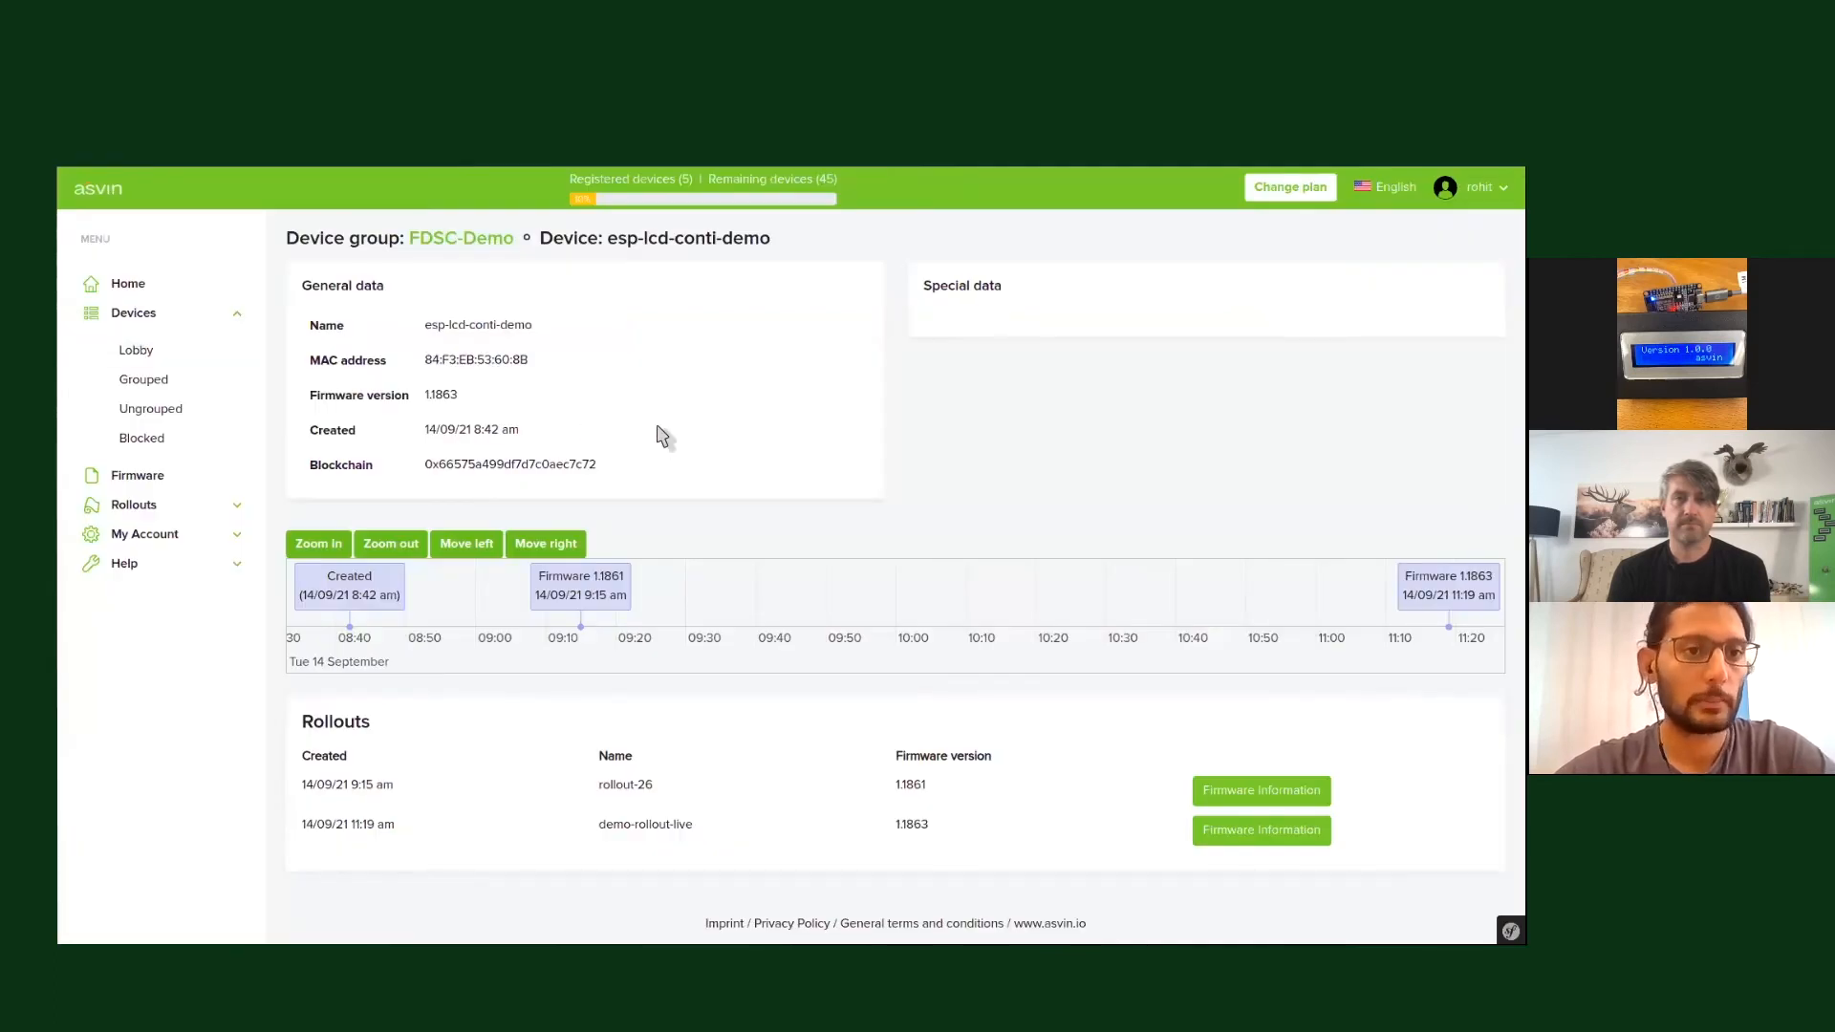
left_click(134, 475)
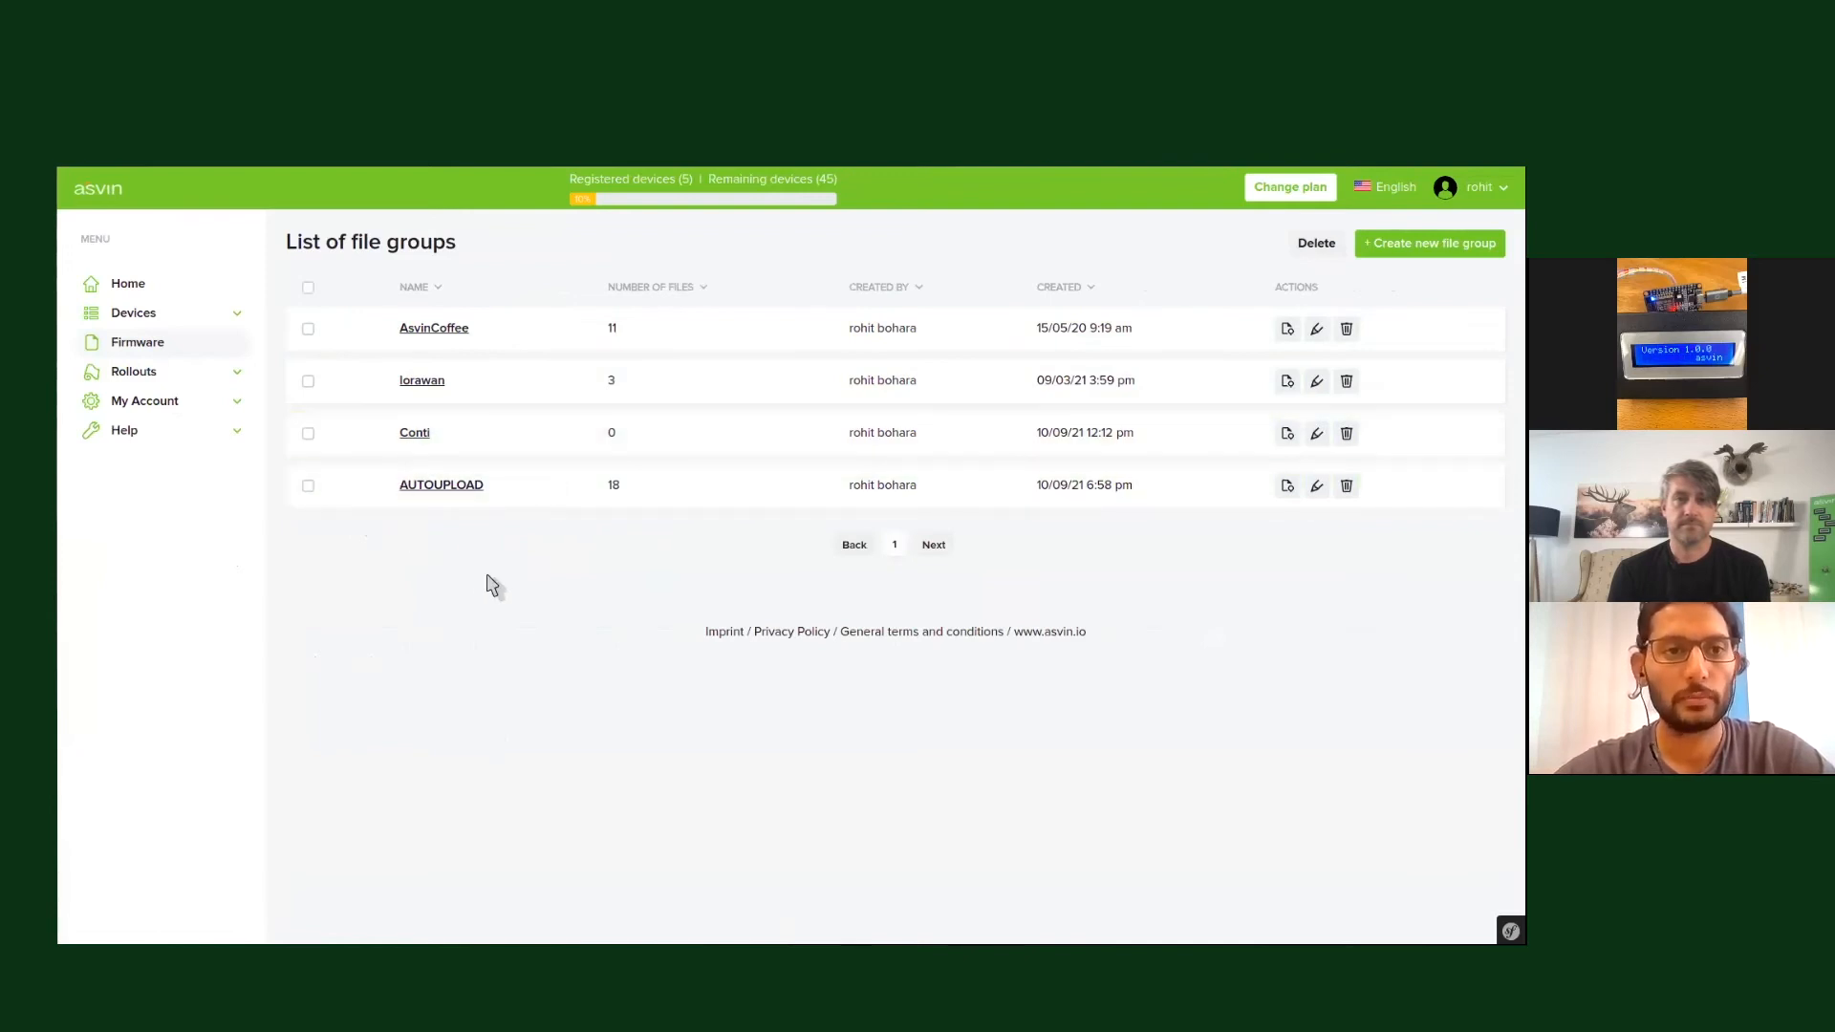
left_click(153, 372)
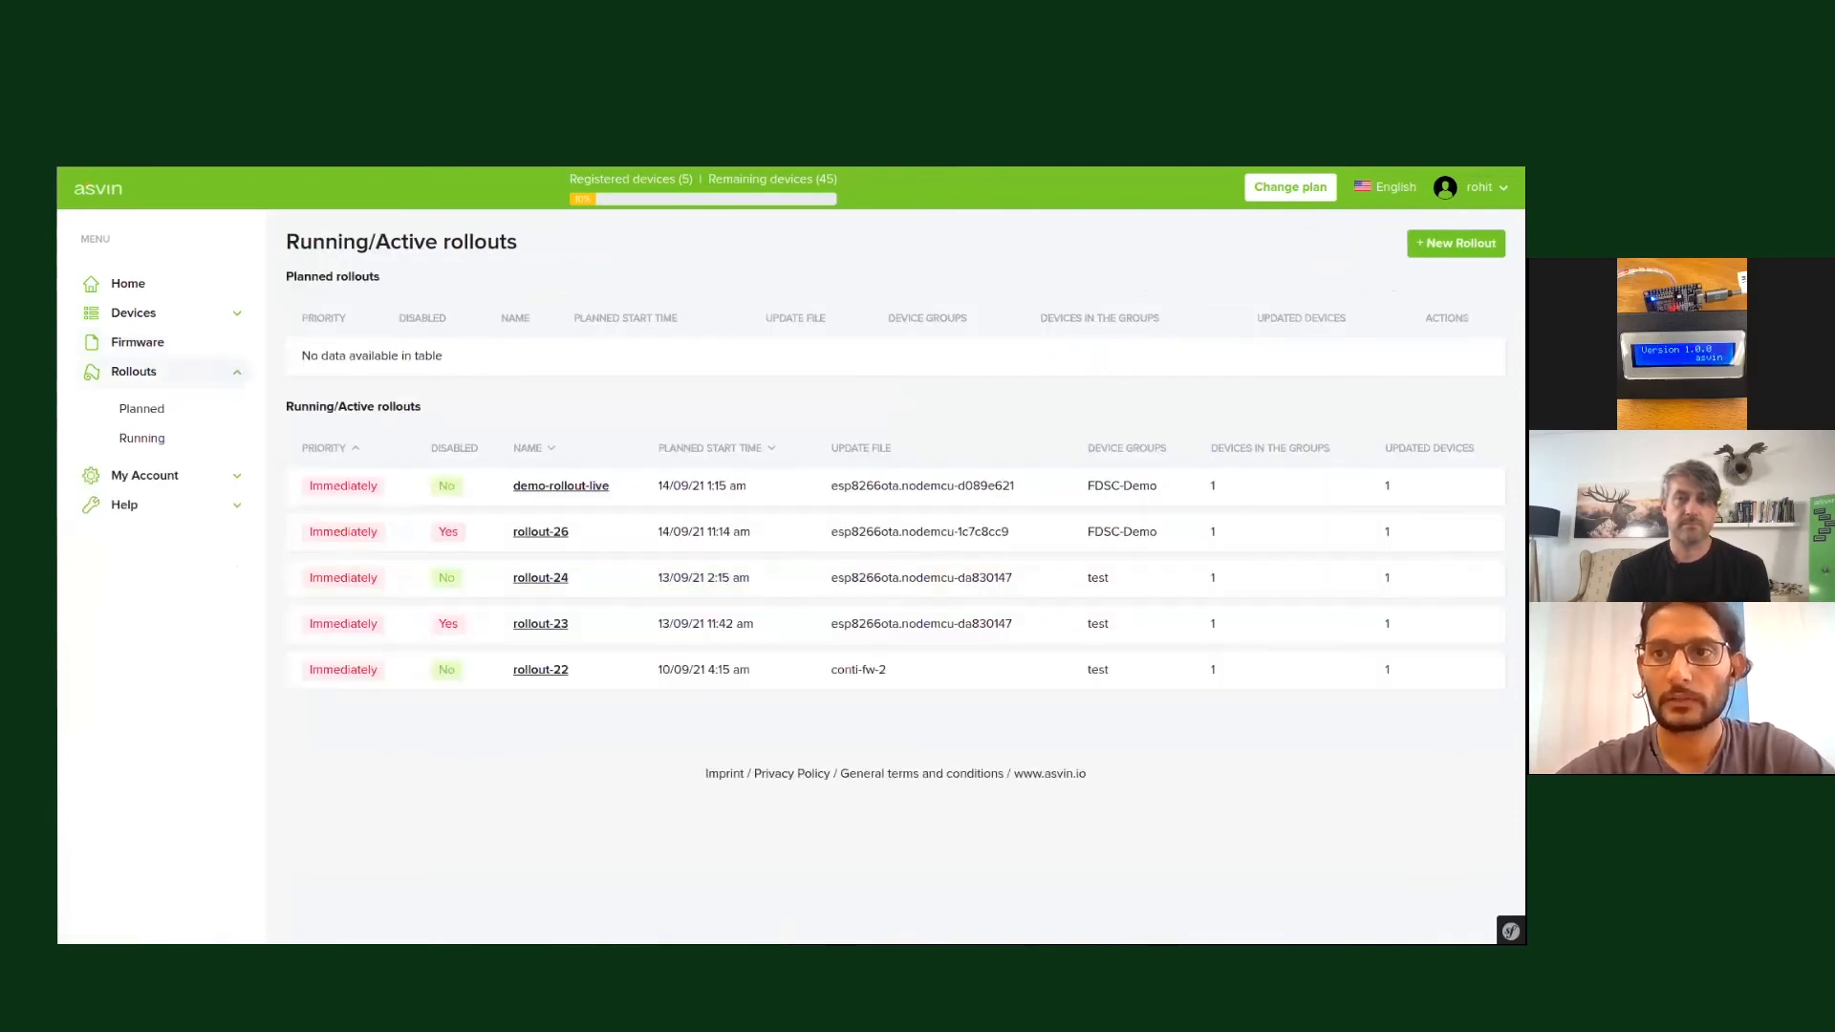
Start a new rollout and name it fdsc-demo-live.
left_click(1455, 243)
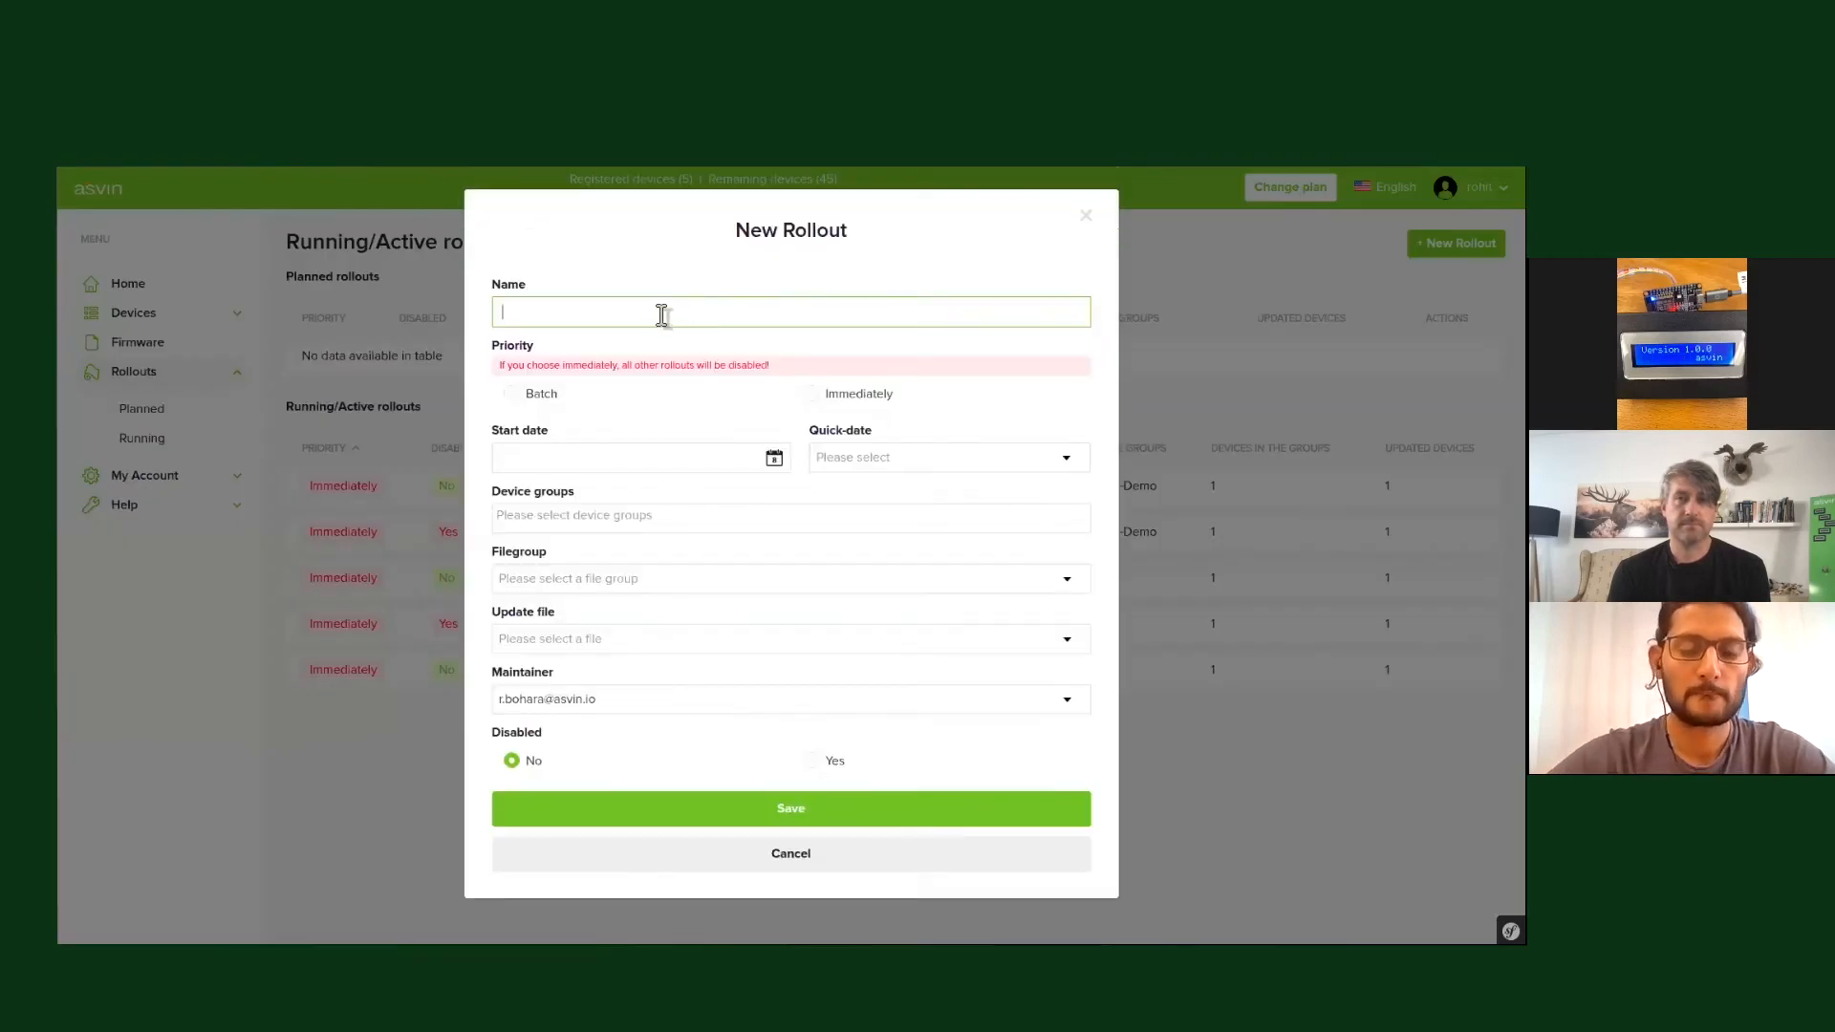
type("demo")
key("BackSpace")
key("BackSpace")
key("BackSpace")
key("BackSpace")
type("fdsc")
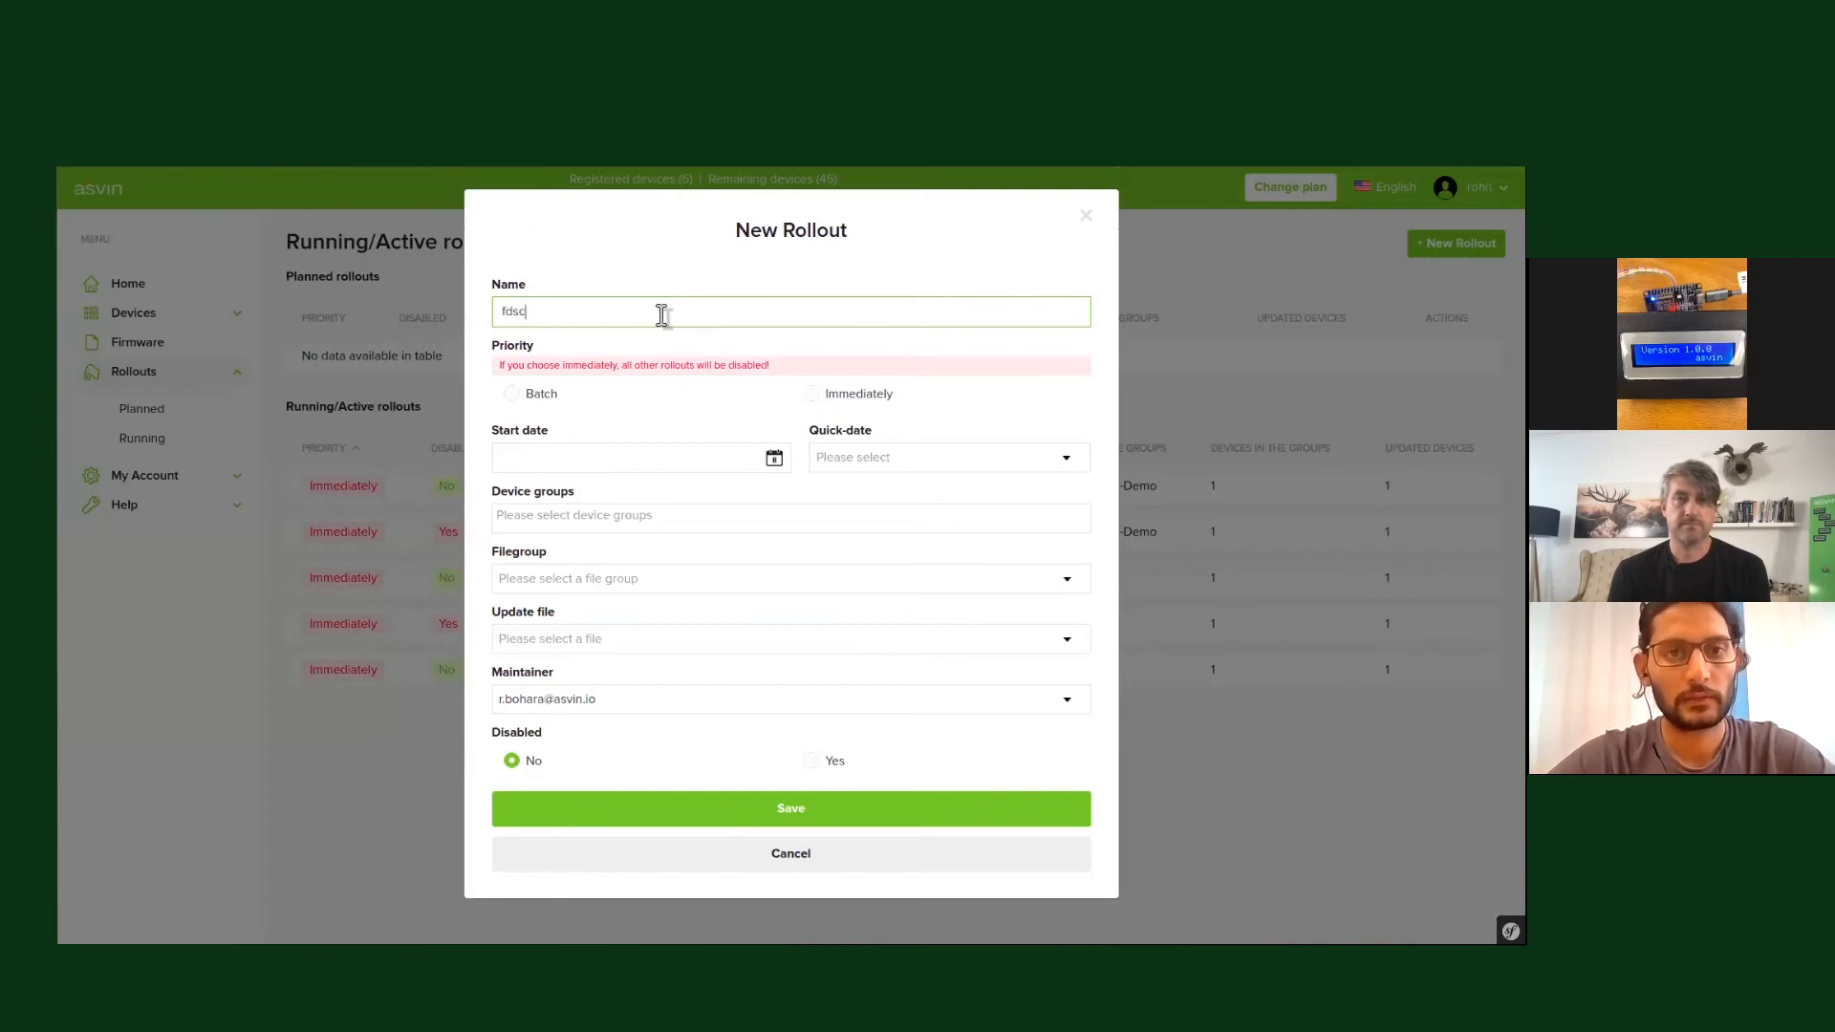
type("-demo-live")
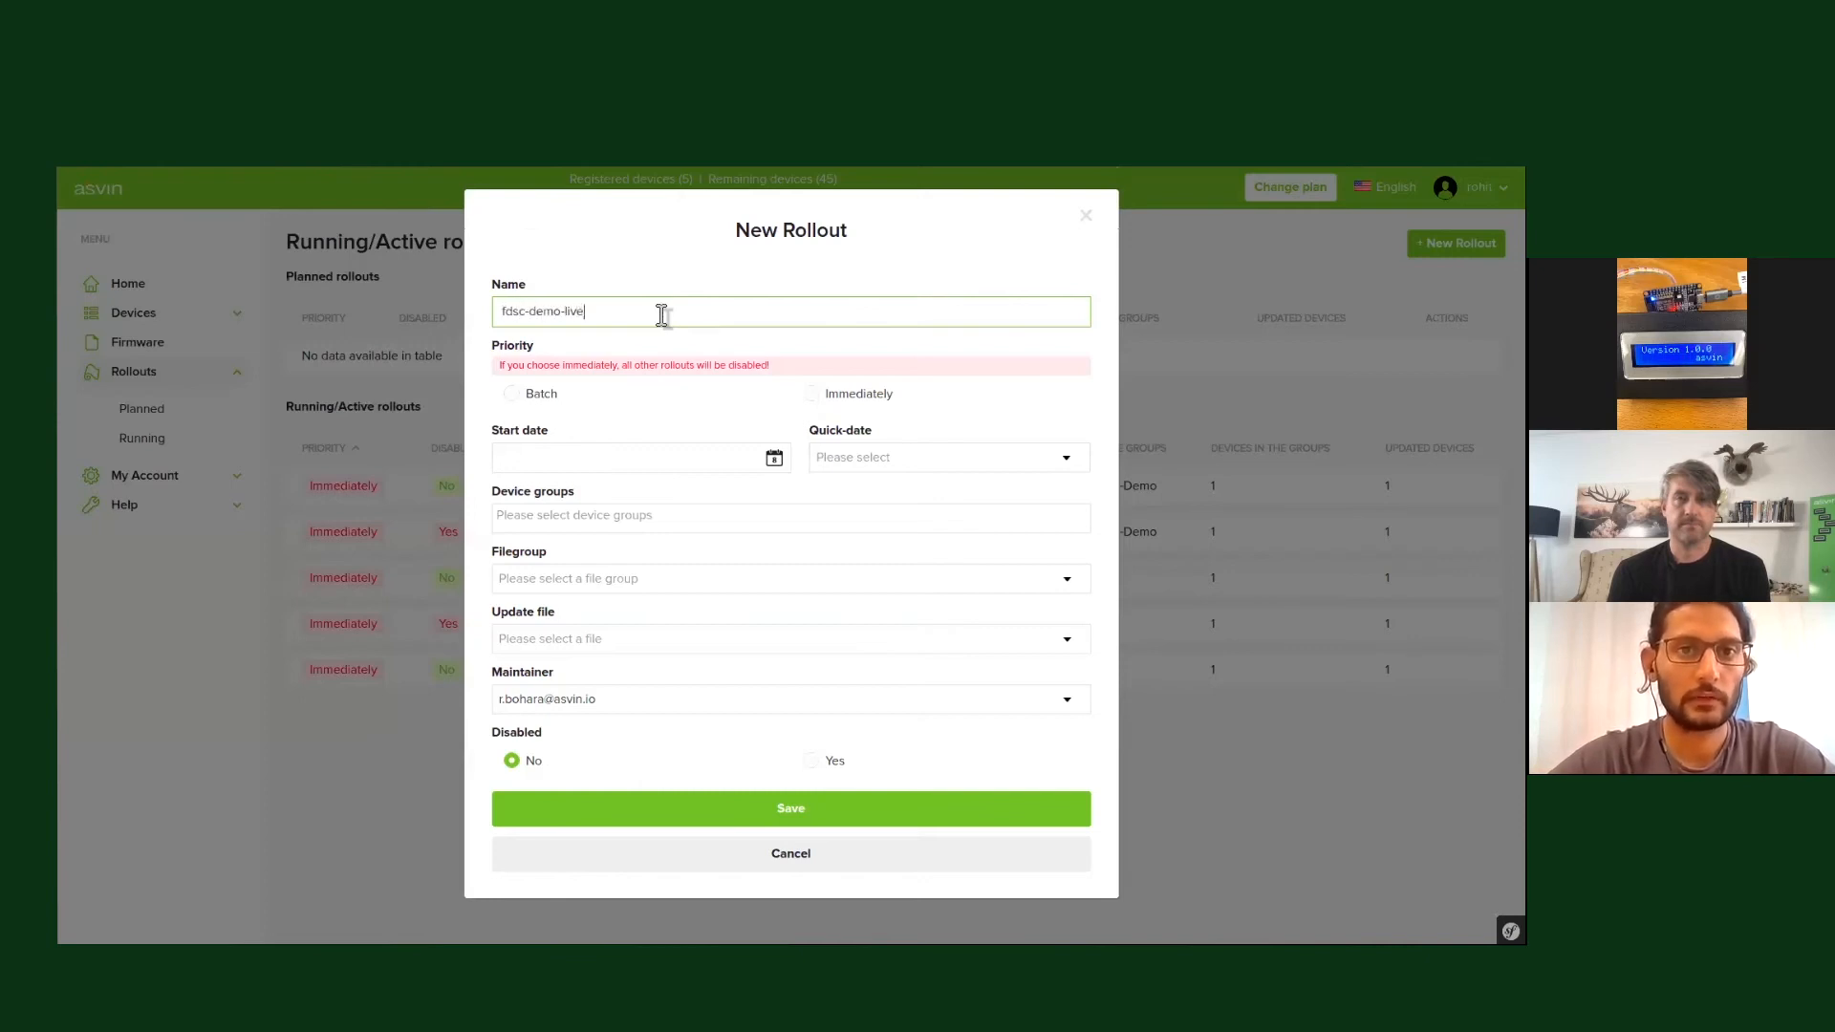
Set the rollout's priority to Immediately and its quick start date to Now.
left_click(812, 396)
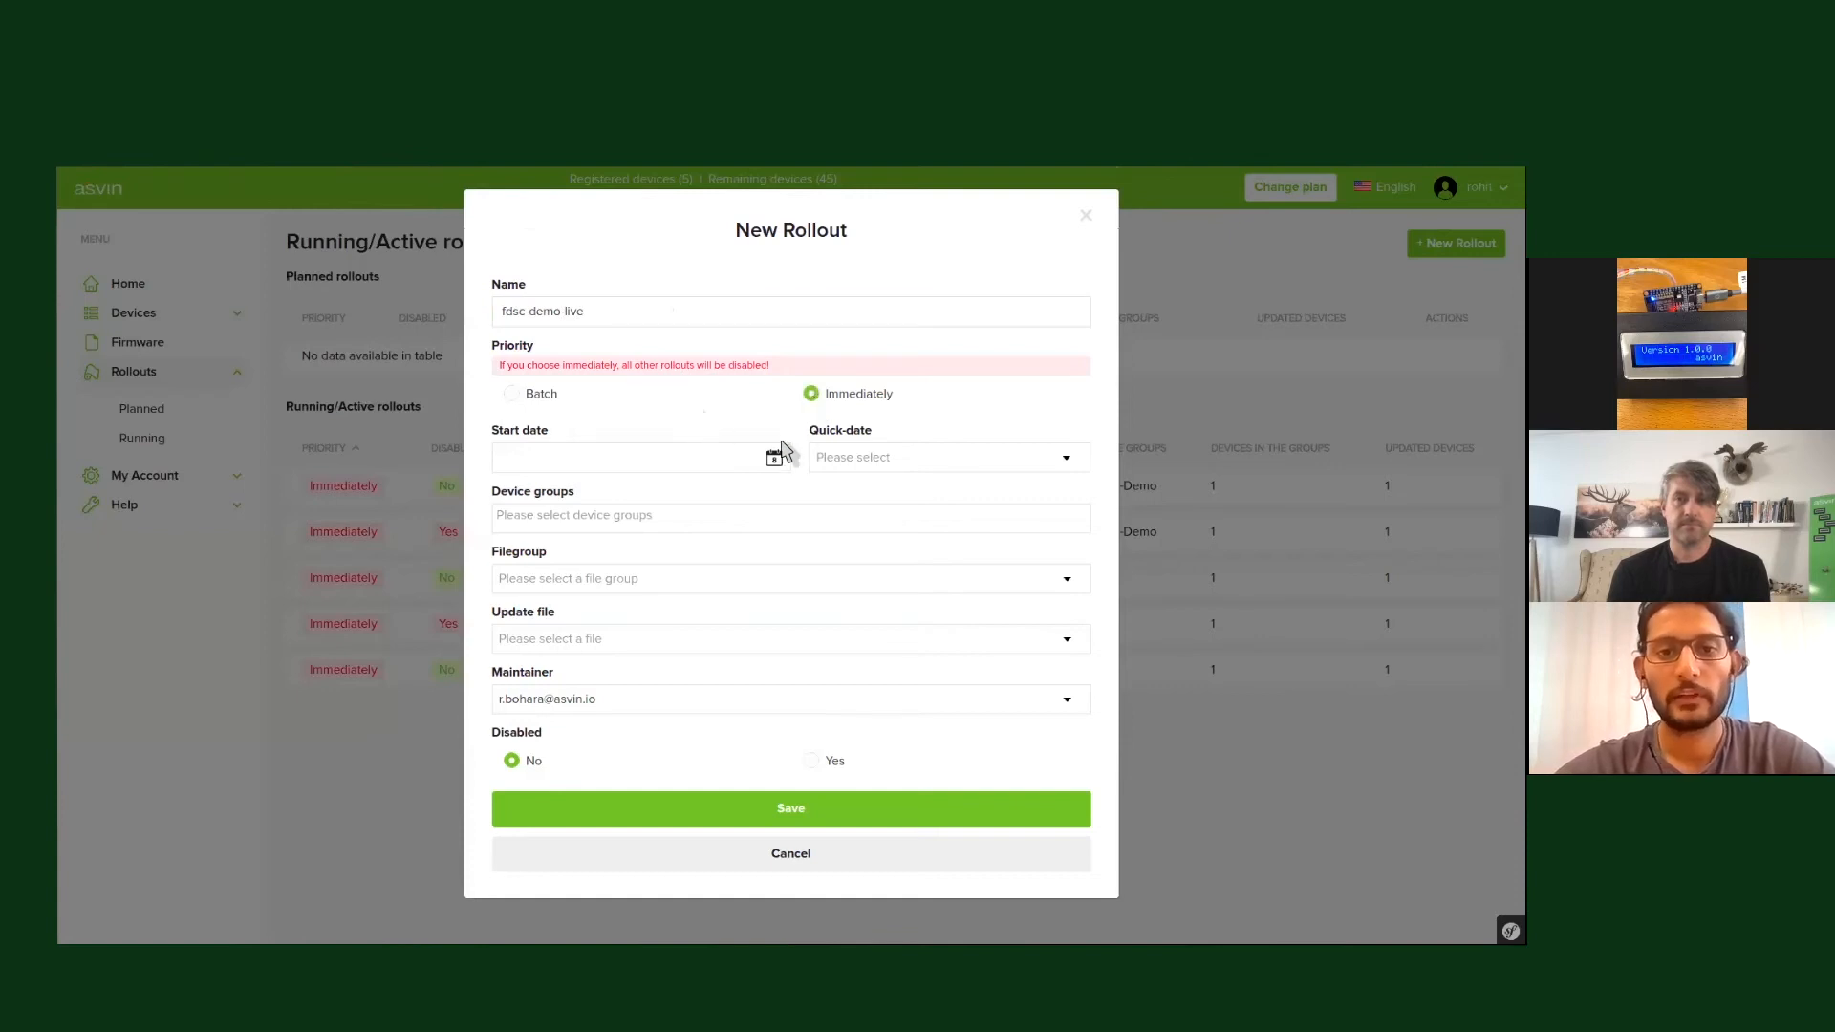
left_click(850, 452)
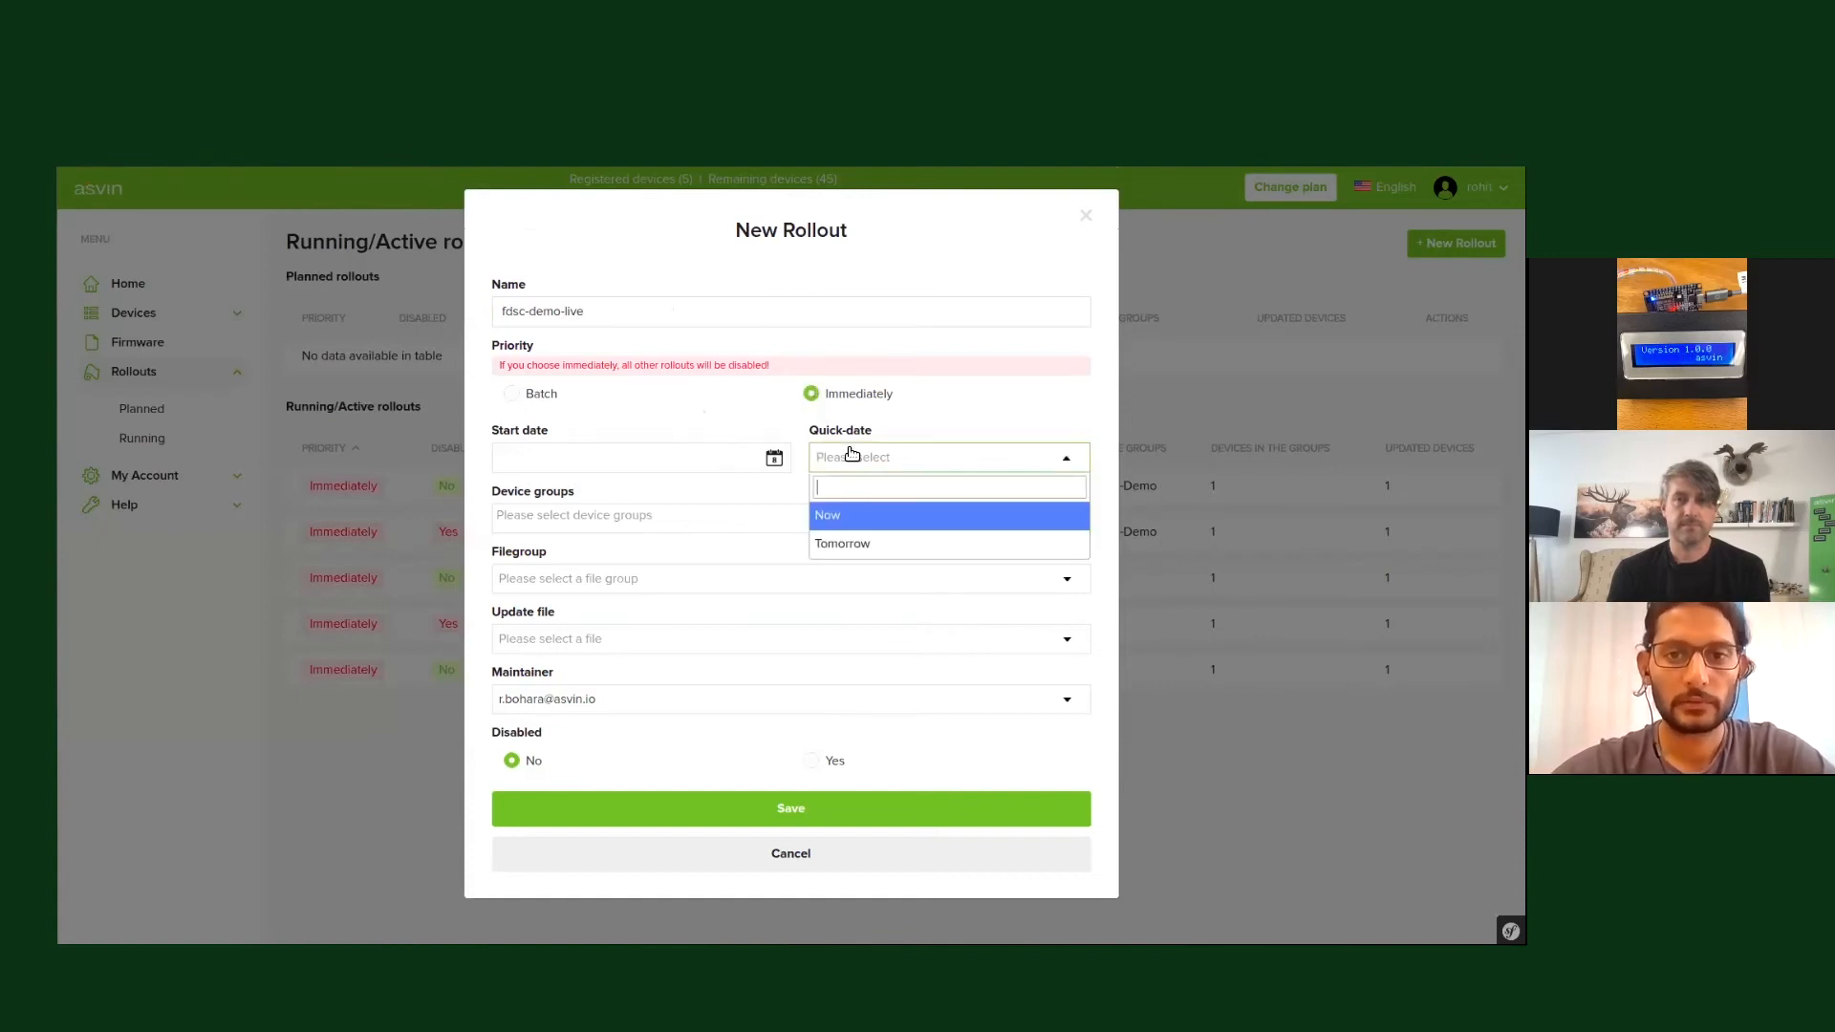
left_click(817, 508)
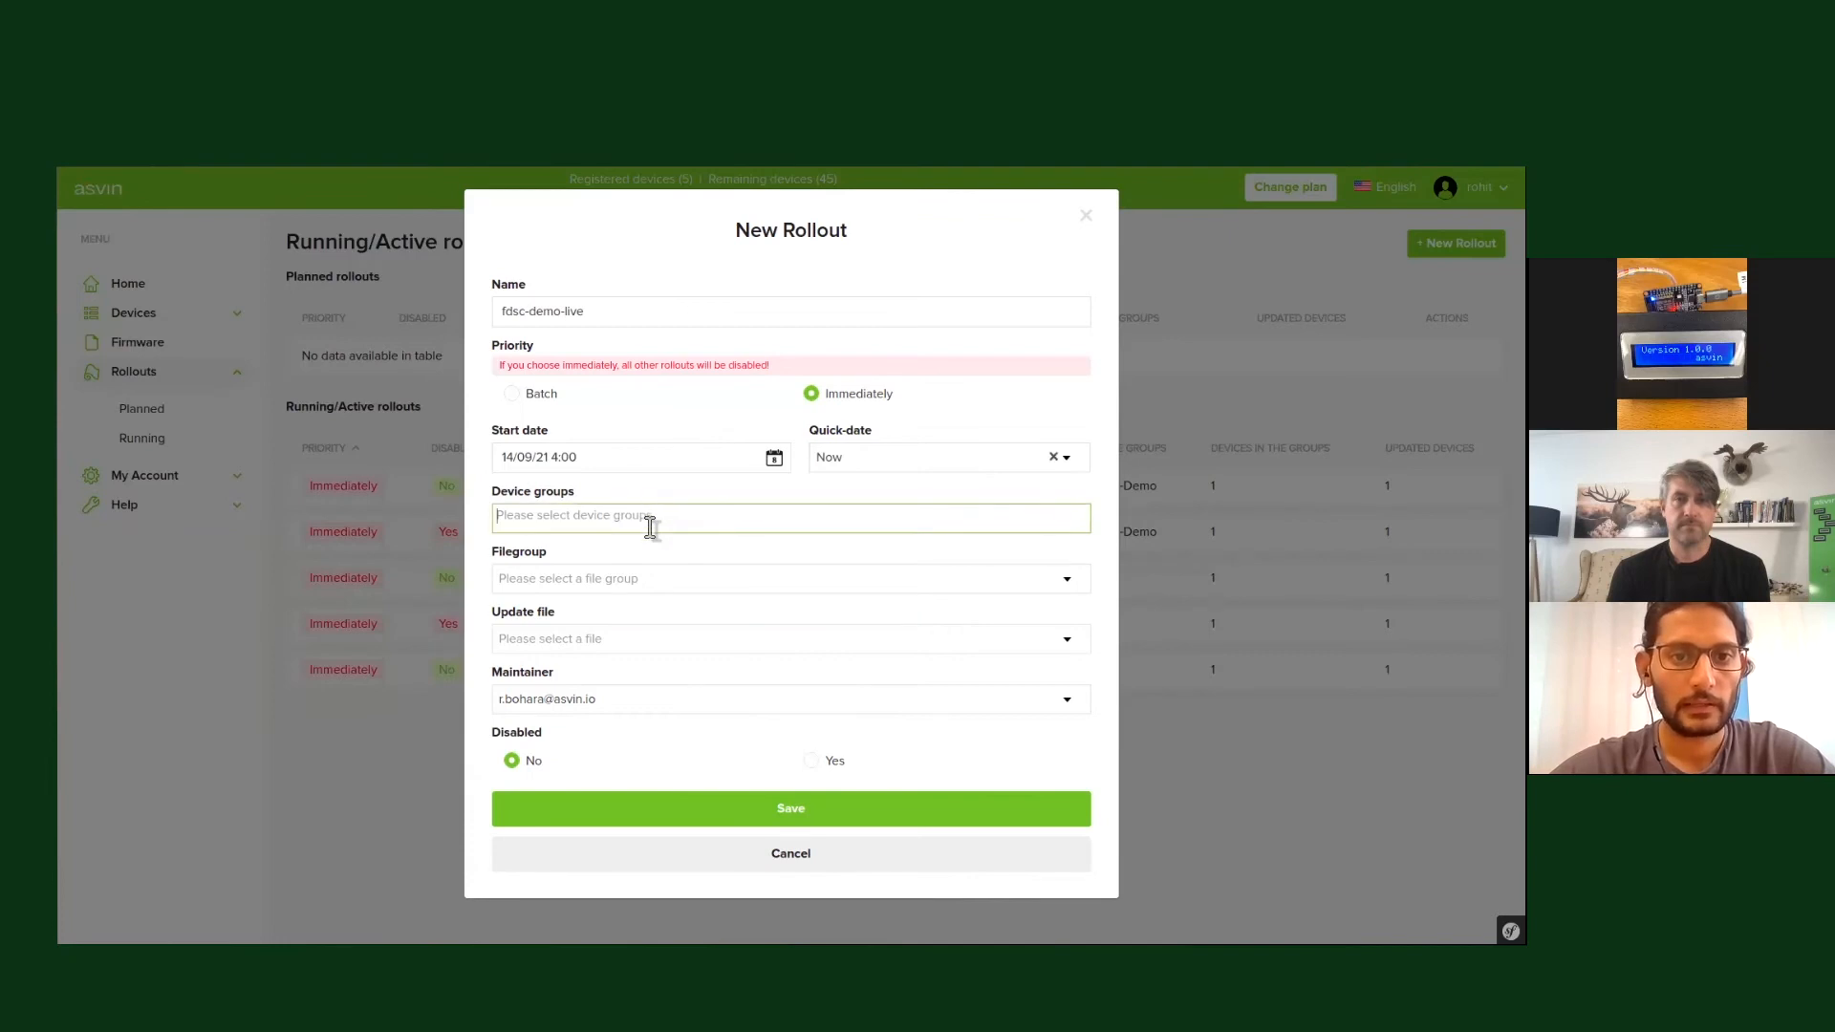
Assign the FDSC-Demo device group and the AUTOUPLOAD file group to the rollout.
left_click(647, 521)
left_click(537, 662)
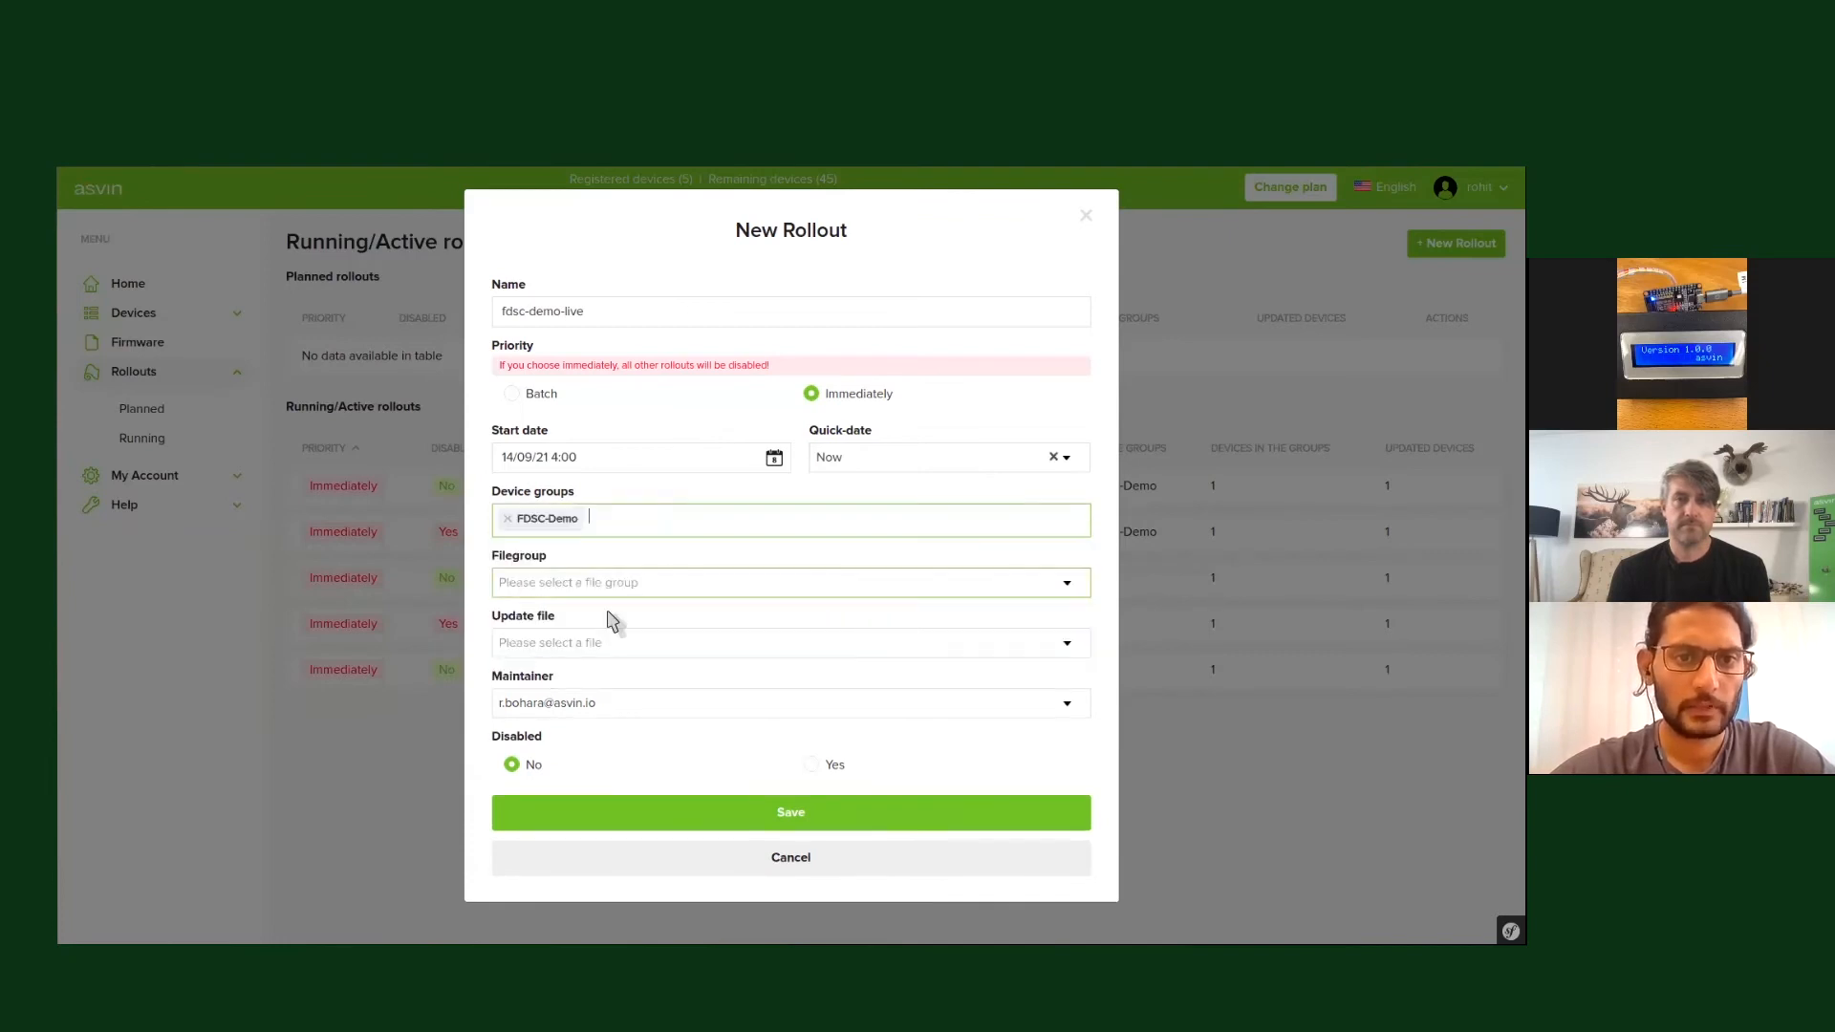
left_click(671, 585)
left_click(585, 724)
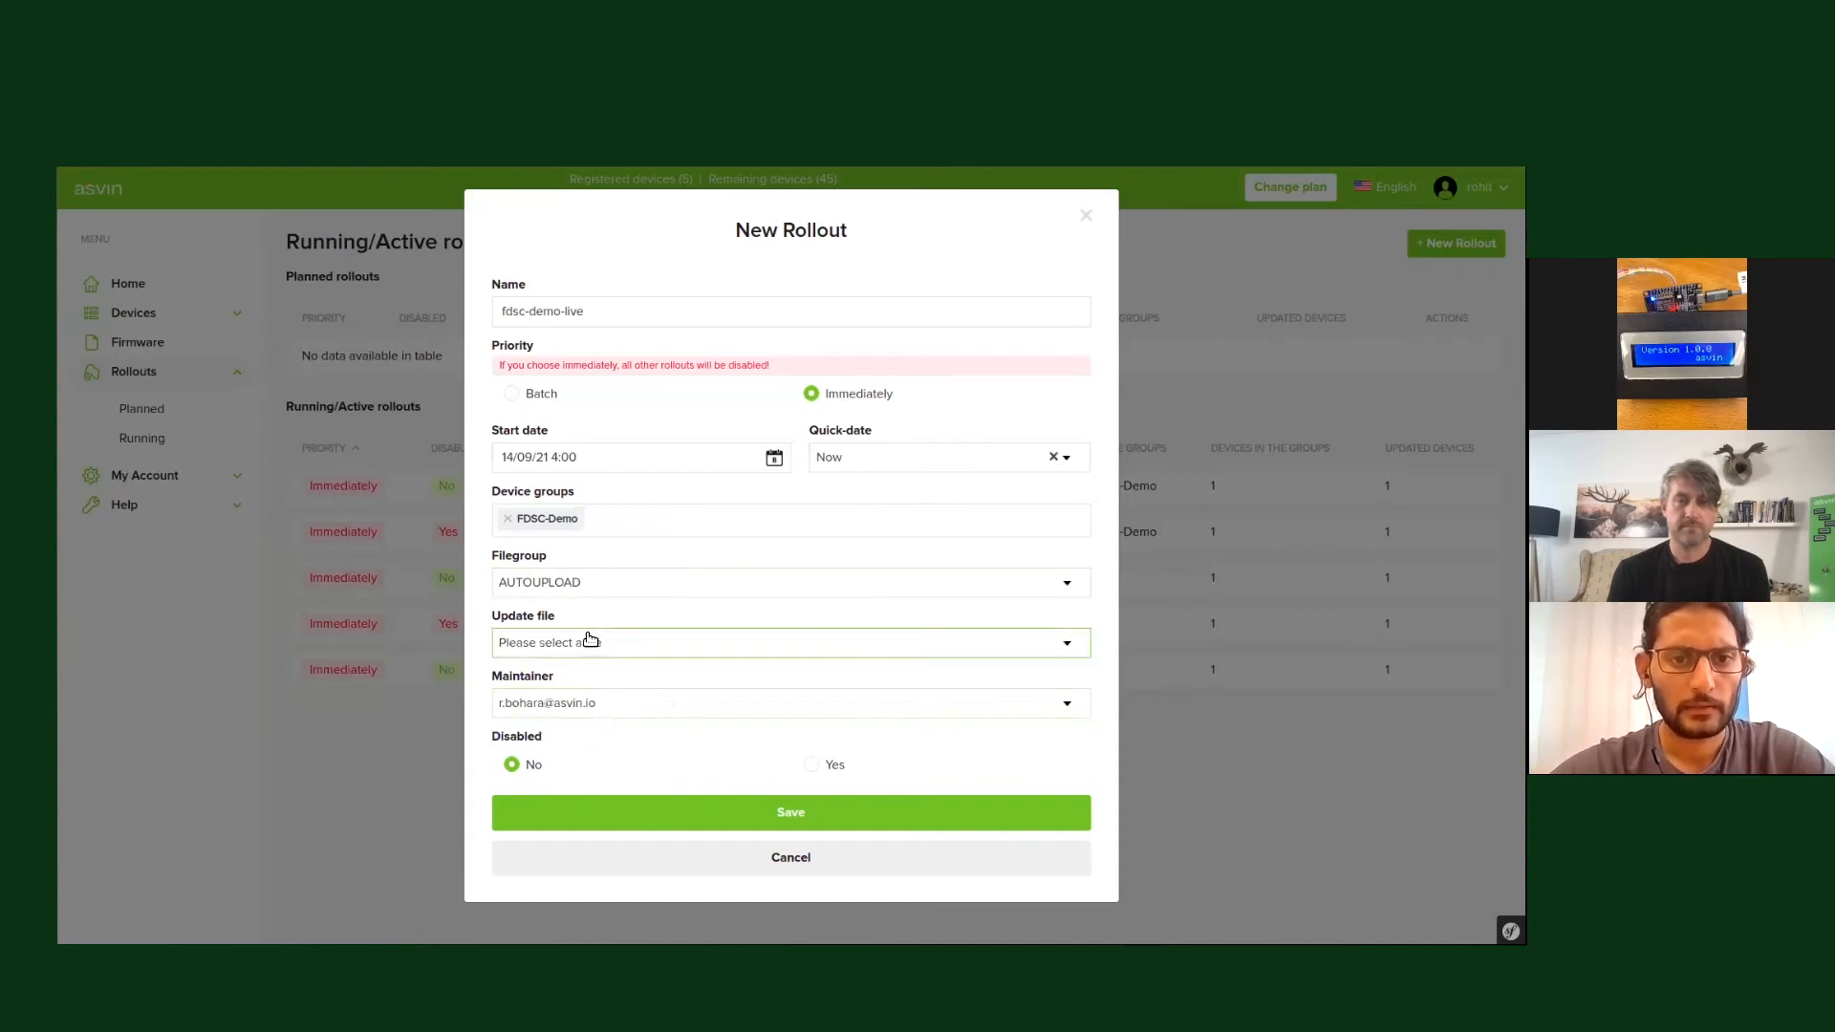
Check the commit hash in the GitLab pipeline, choose esp8266ota.nodemcu-7eaabd79 as the update file, and save the rollout.
key("ctrl+Tab")
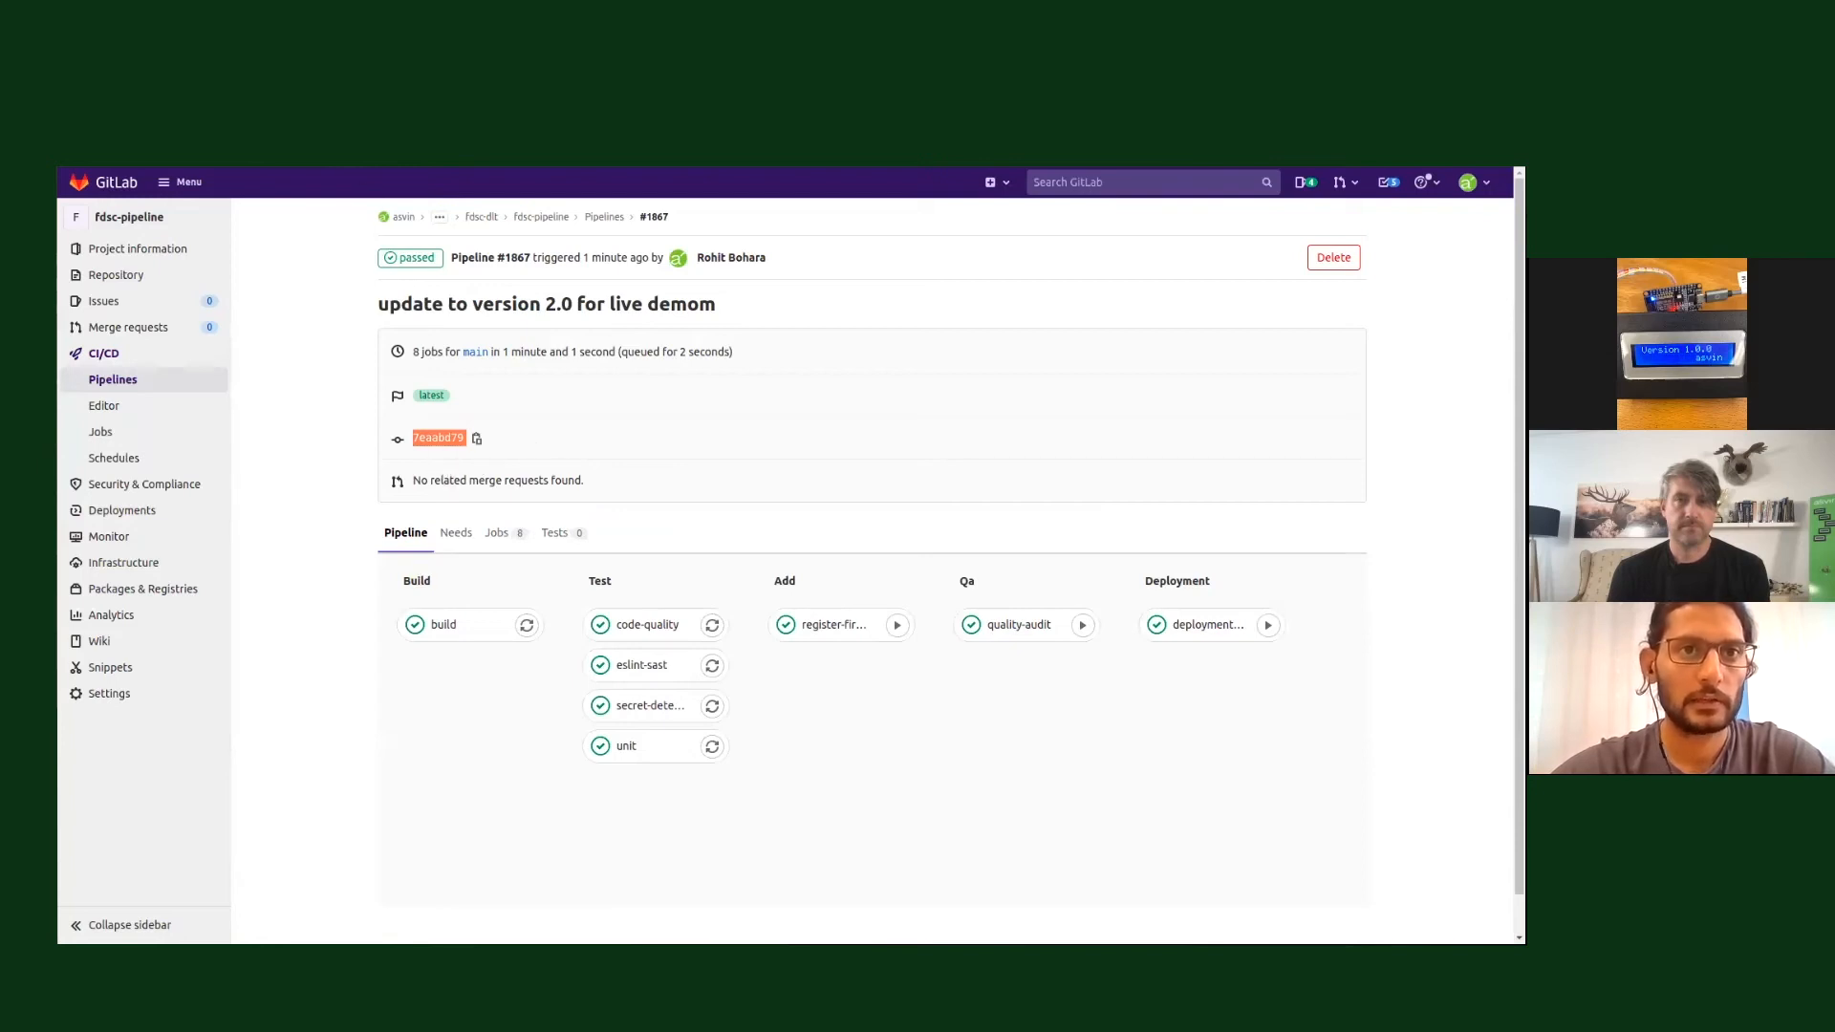
key("ctrl+shift+Tab")
left_click(838, 647)
scroll(857, 744, "down", 1)
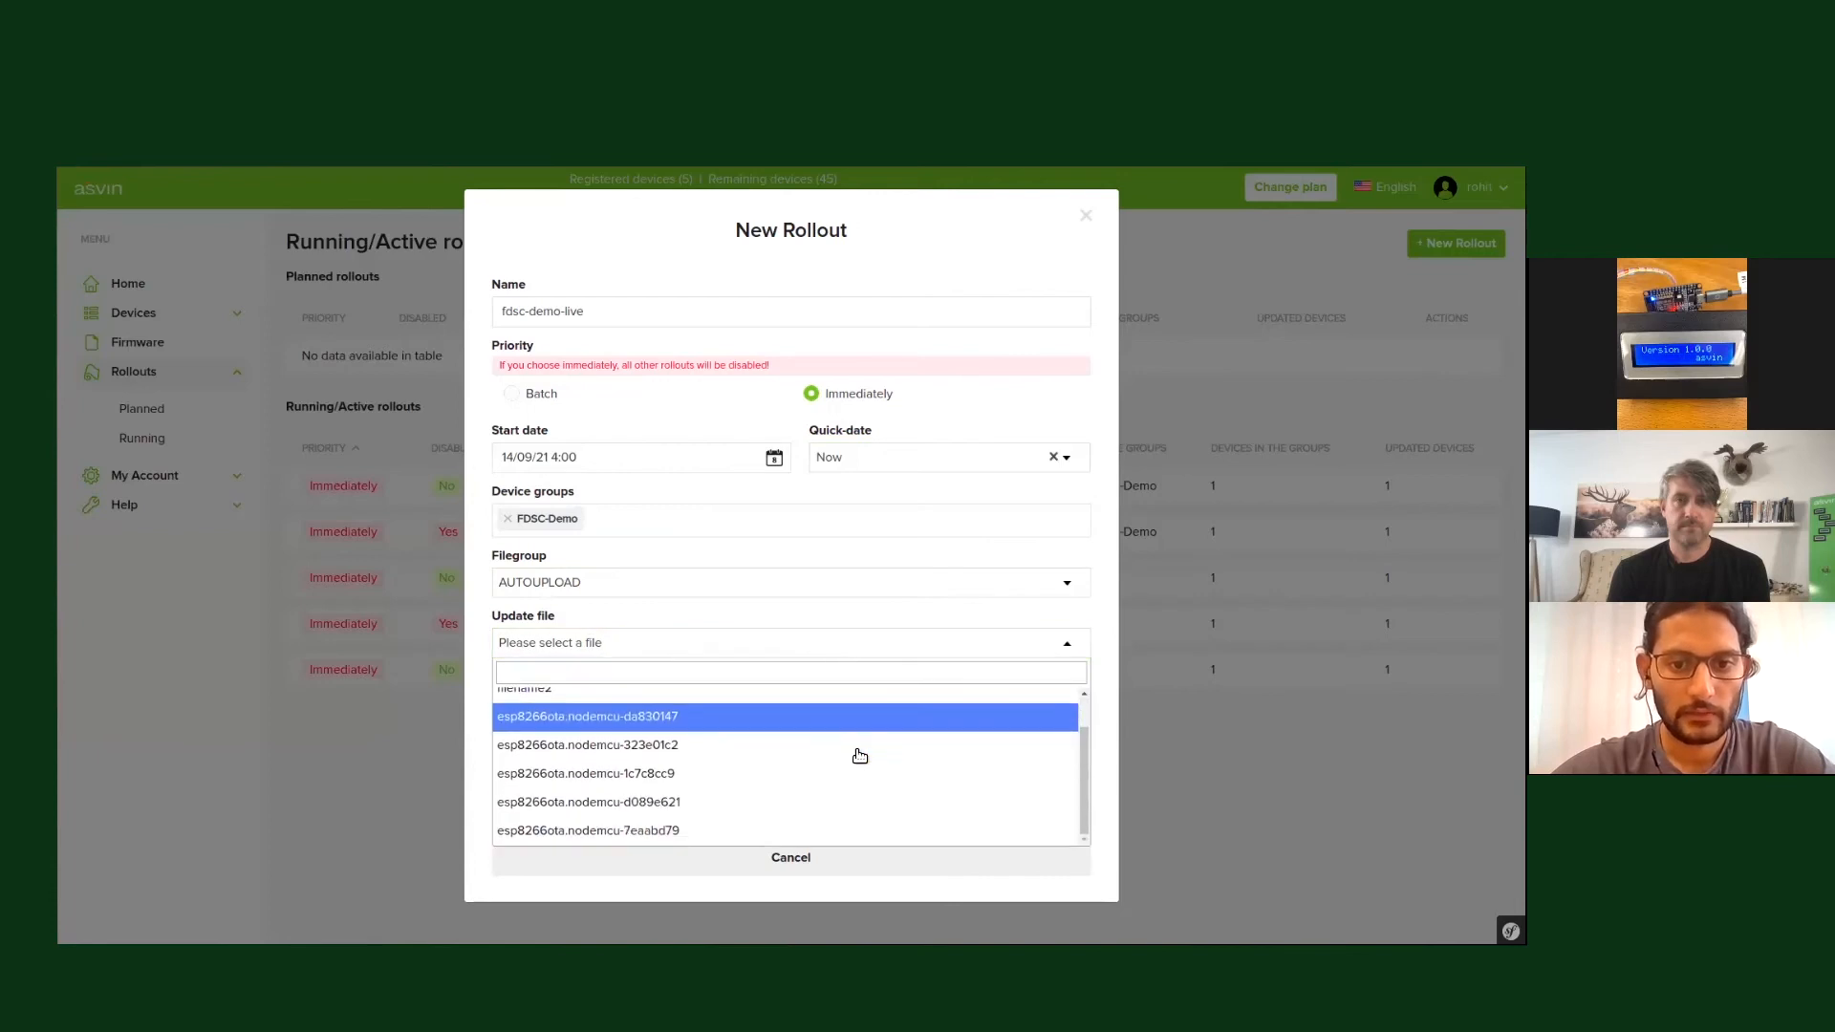
left_click(672, 829)
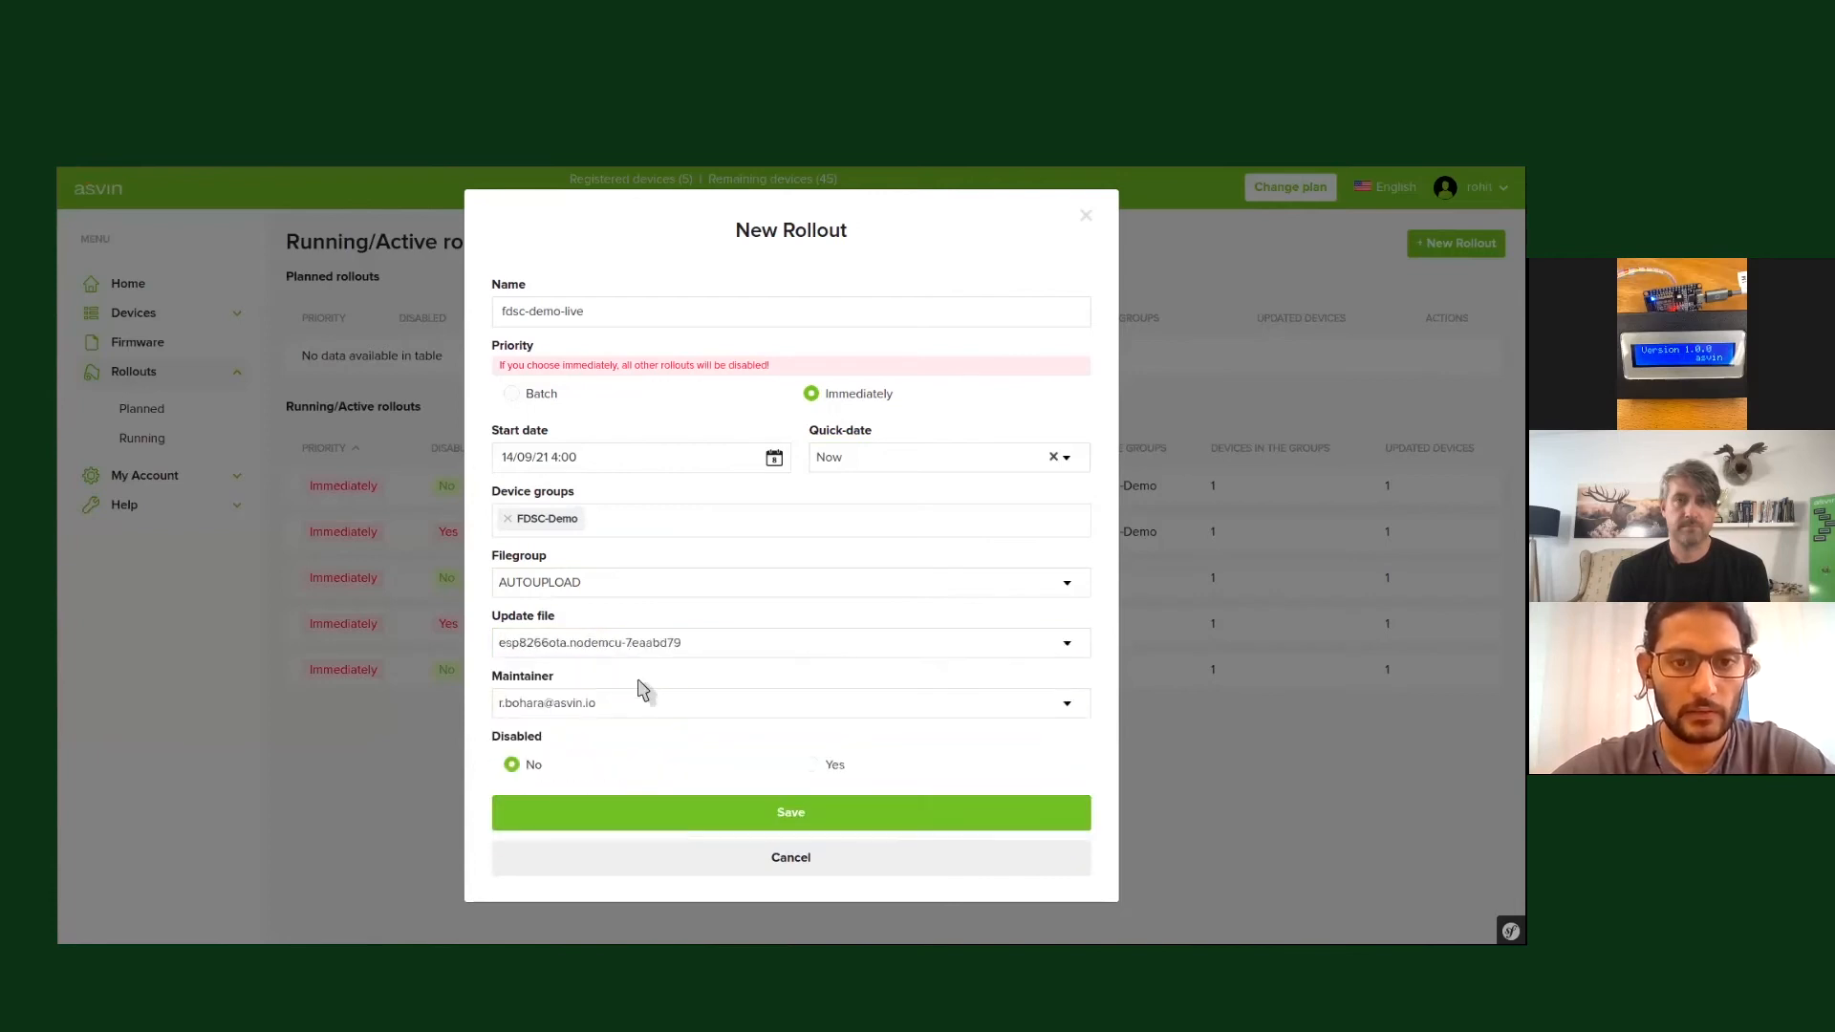
left_click(712, 814)
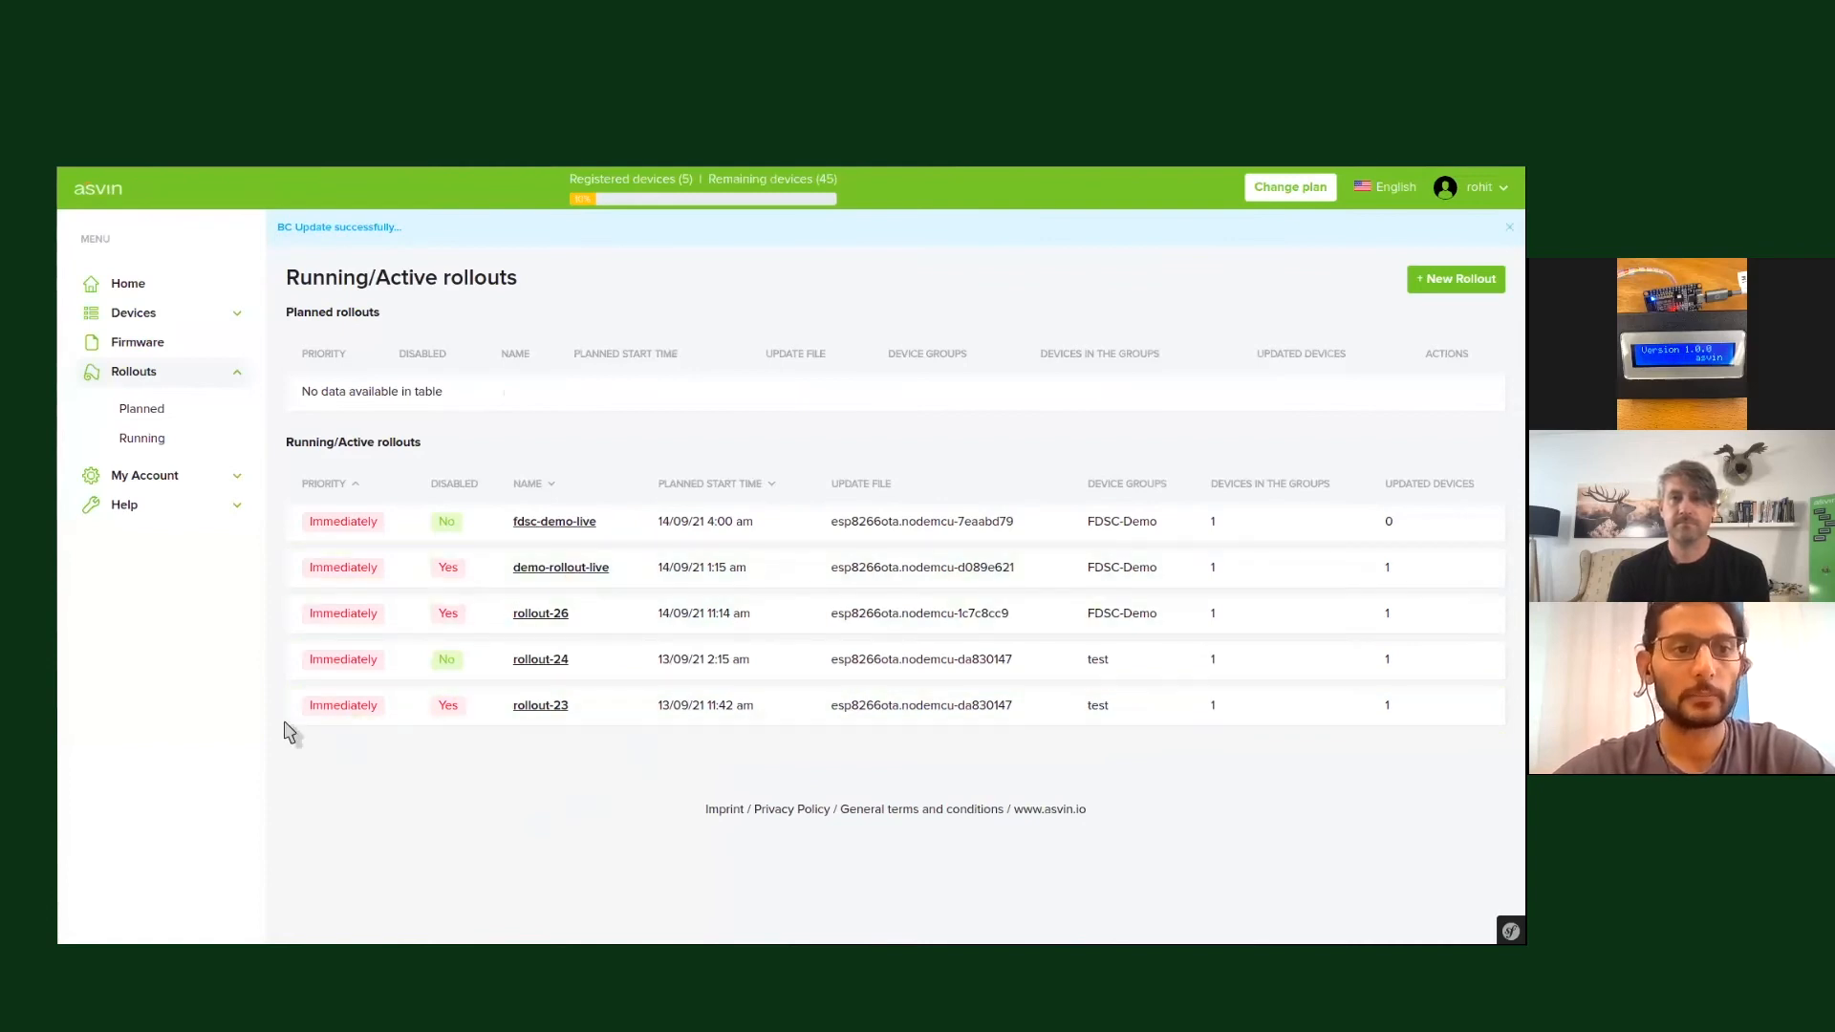
Follow the device's firmware update log in the Arduino serial monitor and return to the asvin dashboard.
left_click(57, 598)
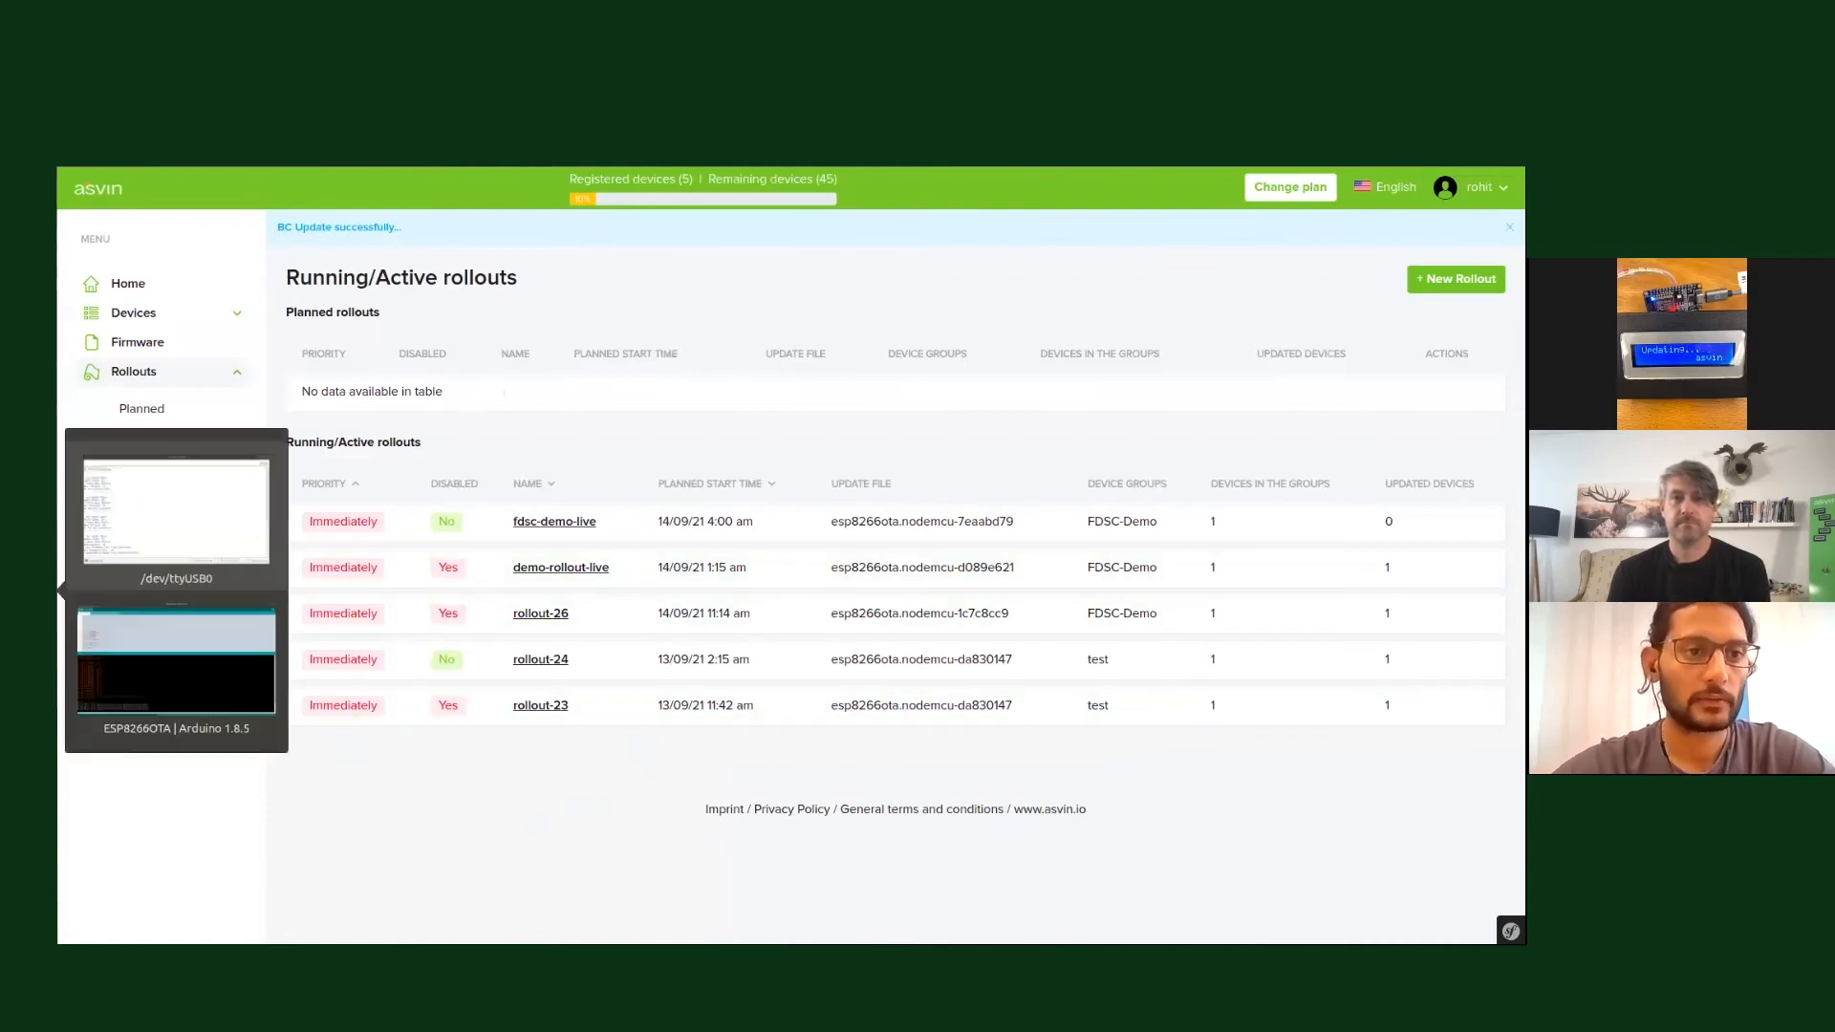
left_click(174, 562)
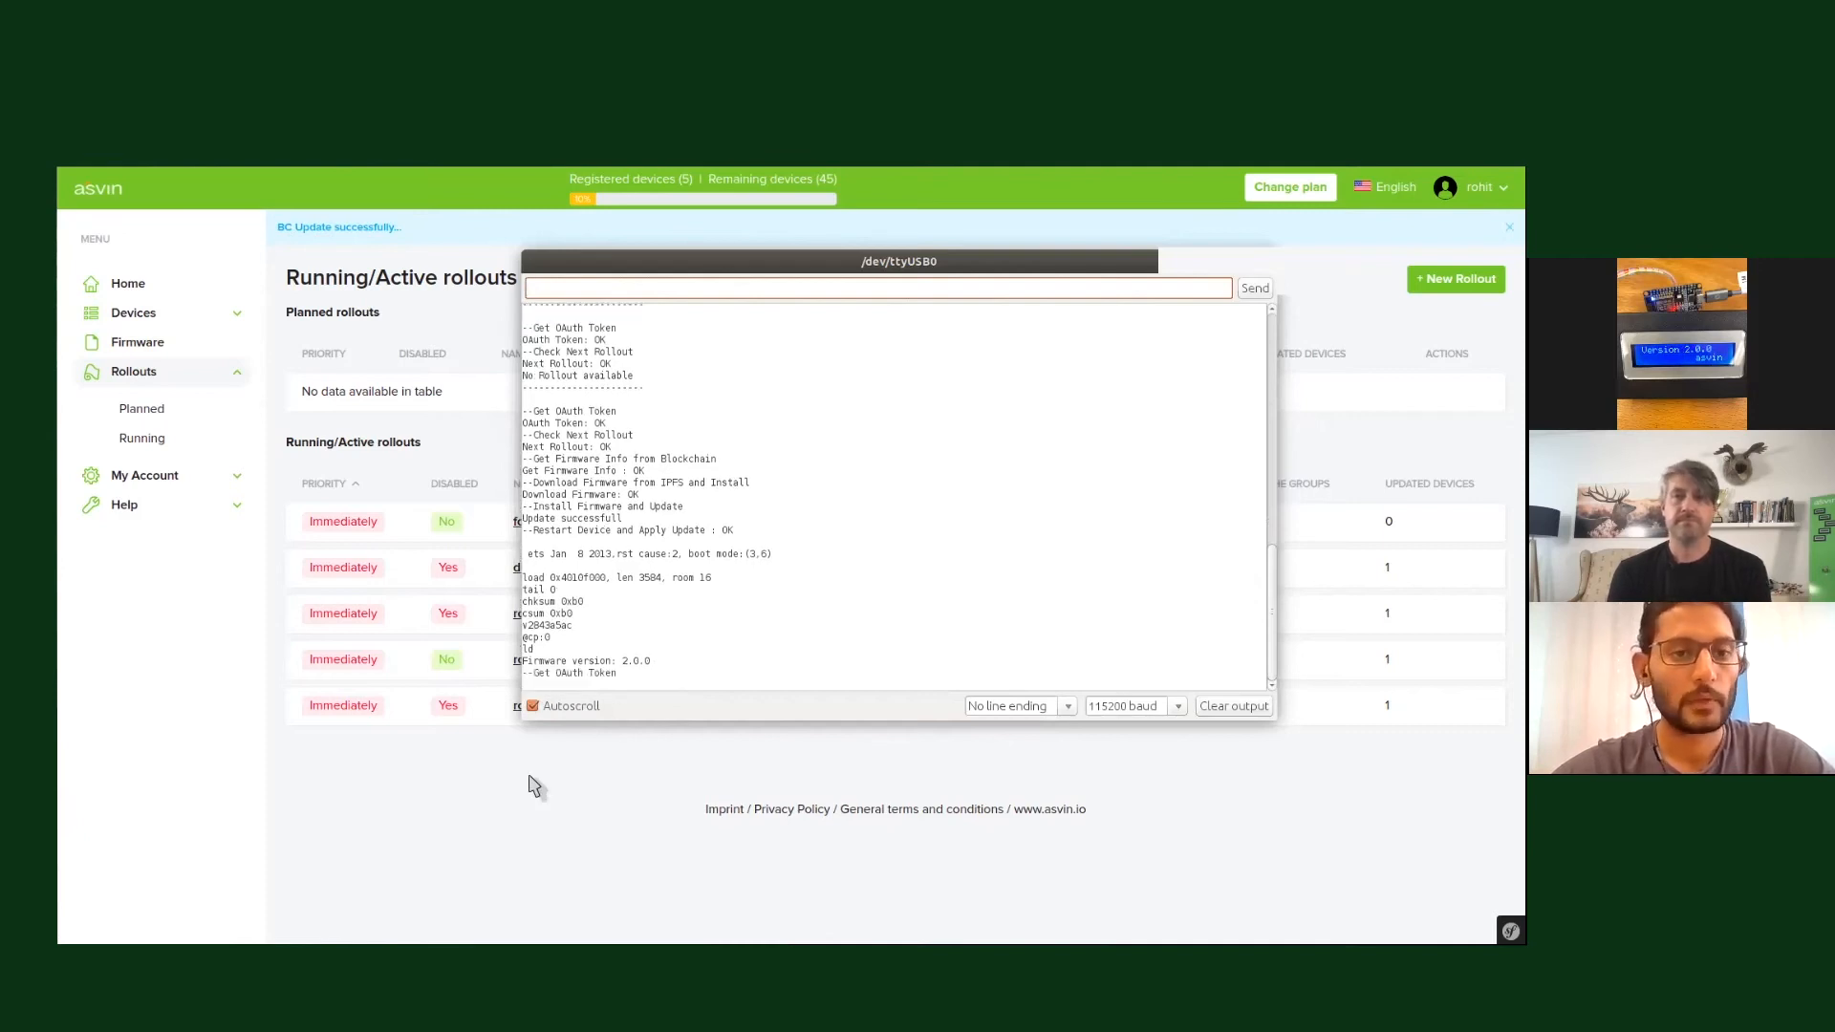
left_click(500, 819)
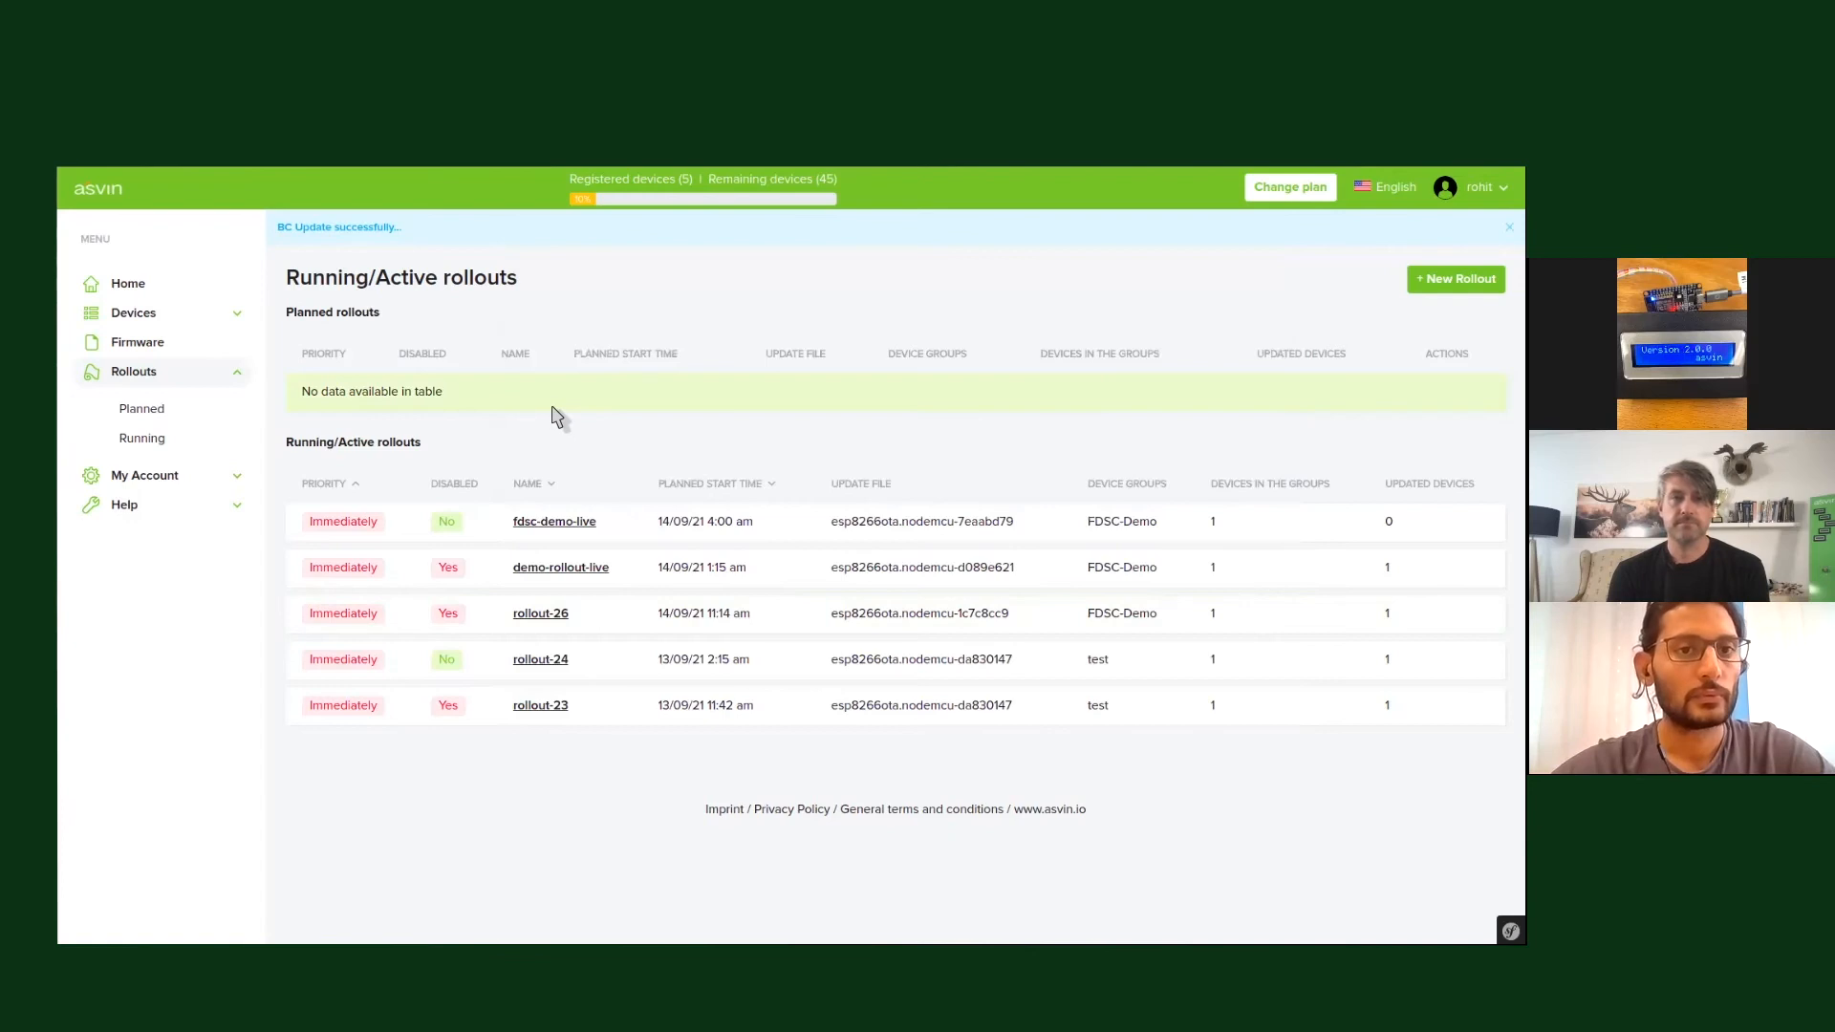
Open the esp-lcd-conti-demo device's details from the FDSC-Demo group in the grouped devices.
left_click(131, 324)
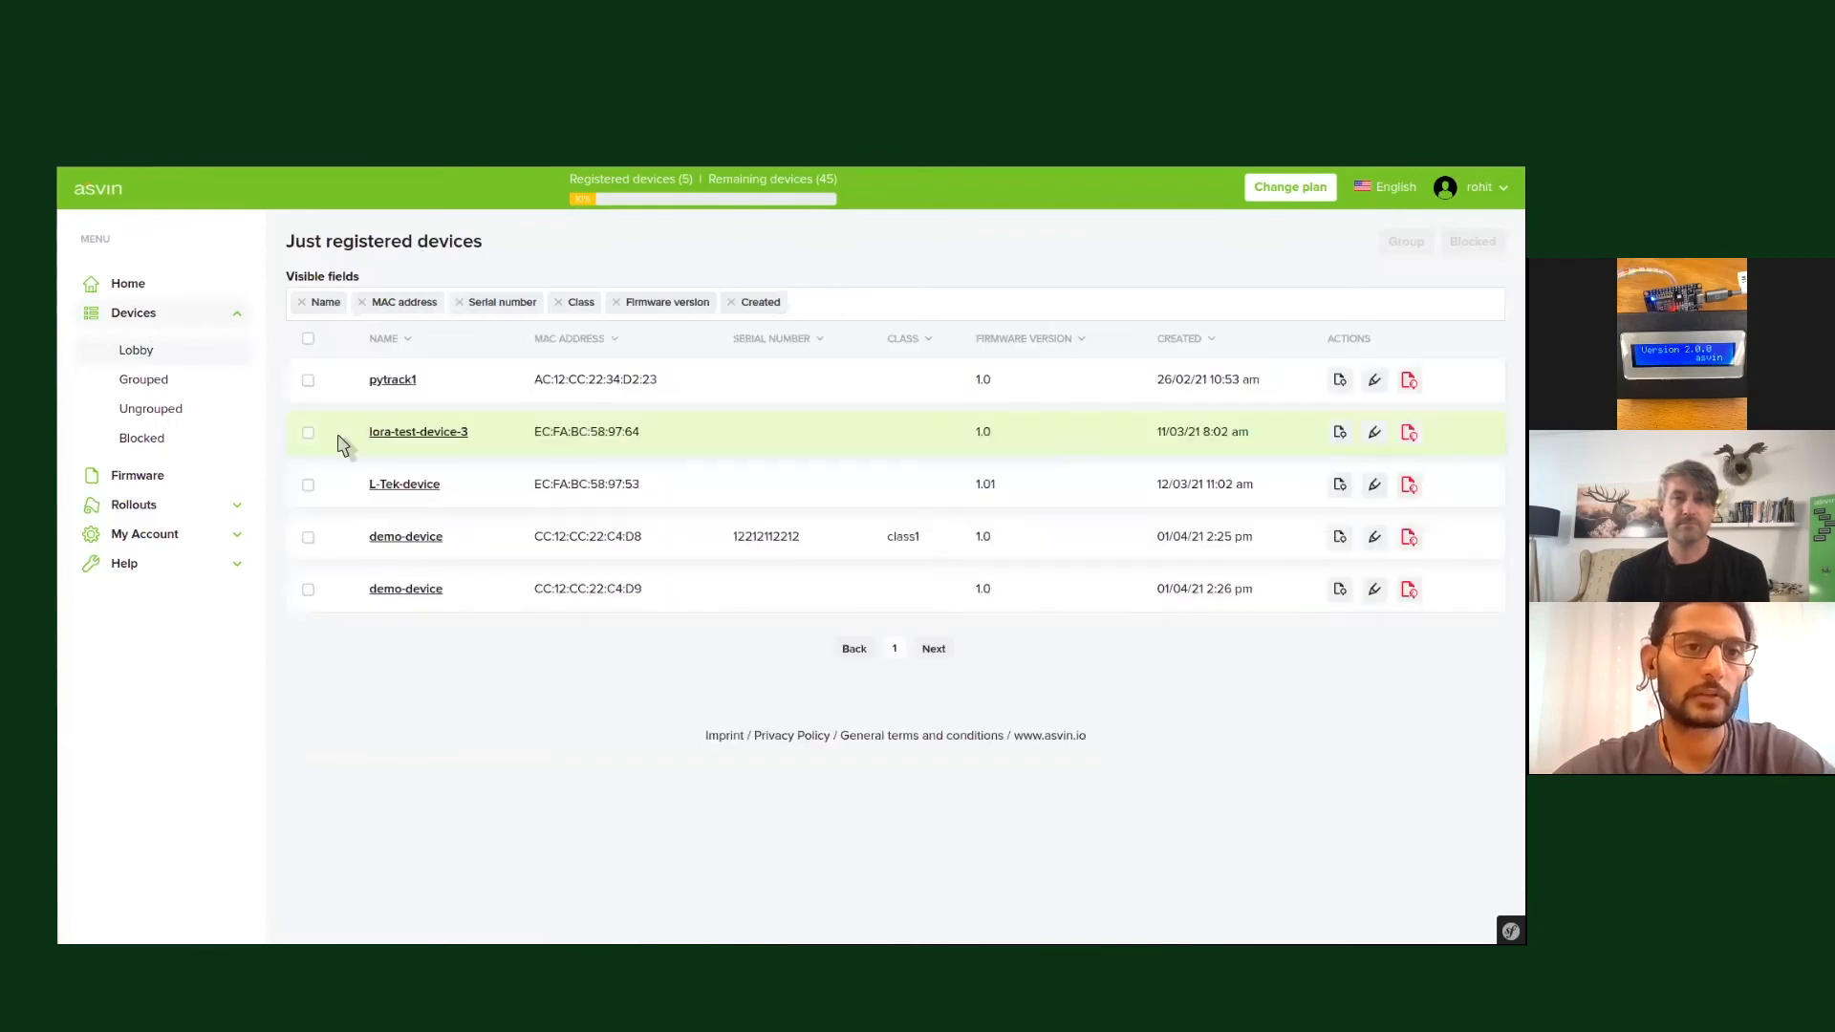
left_click(179, 390)
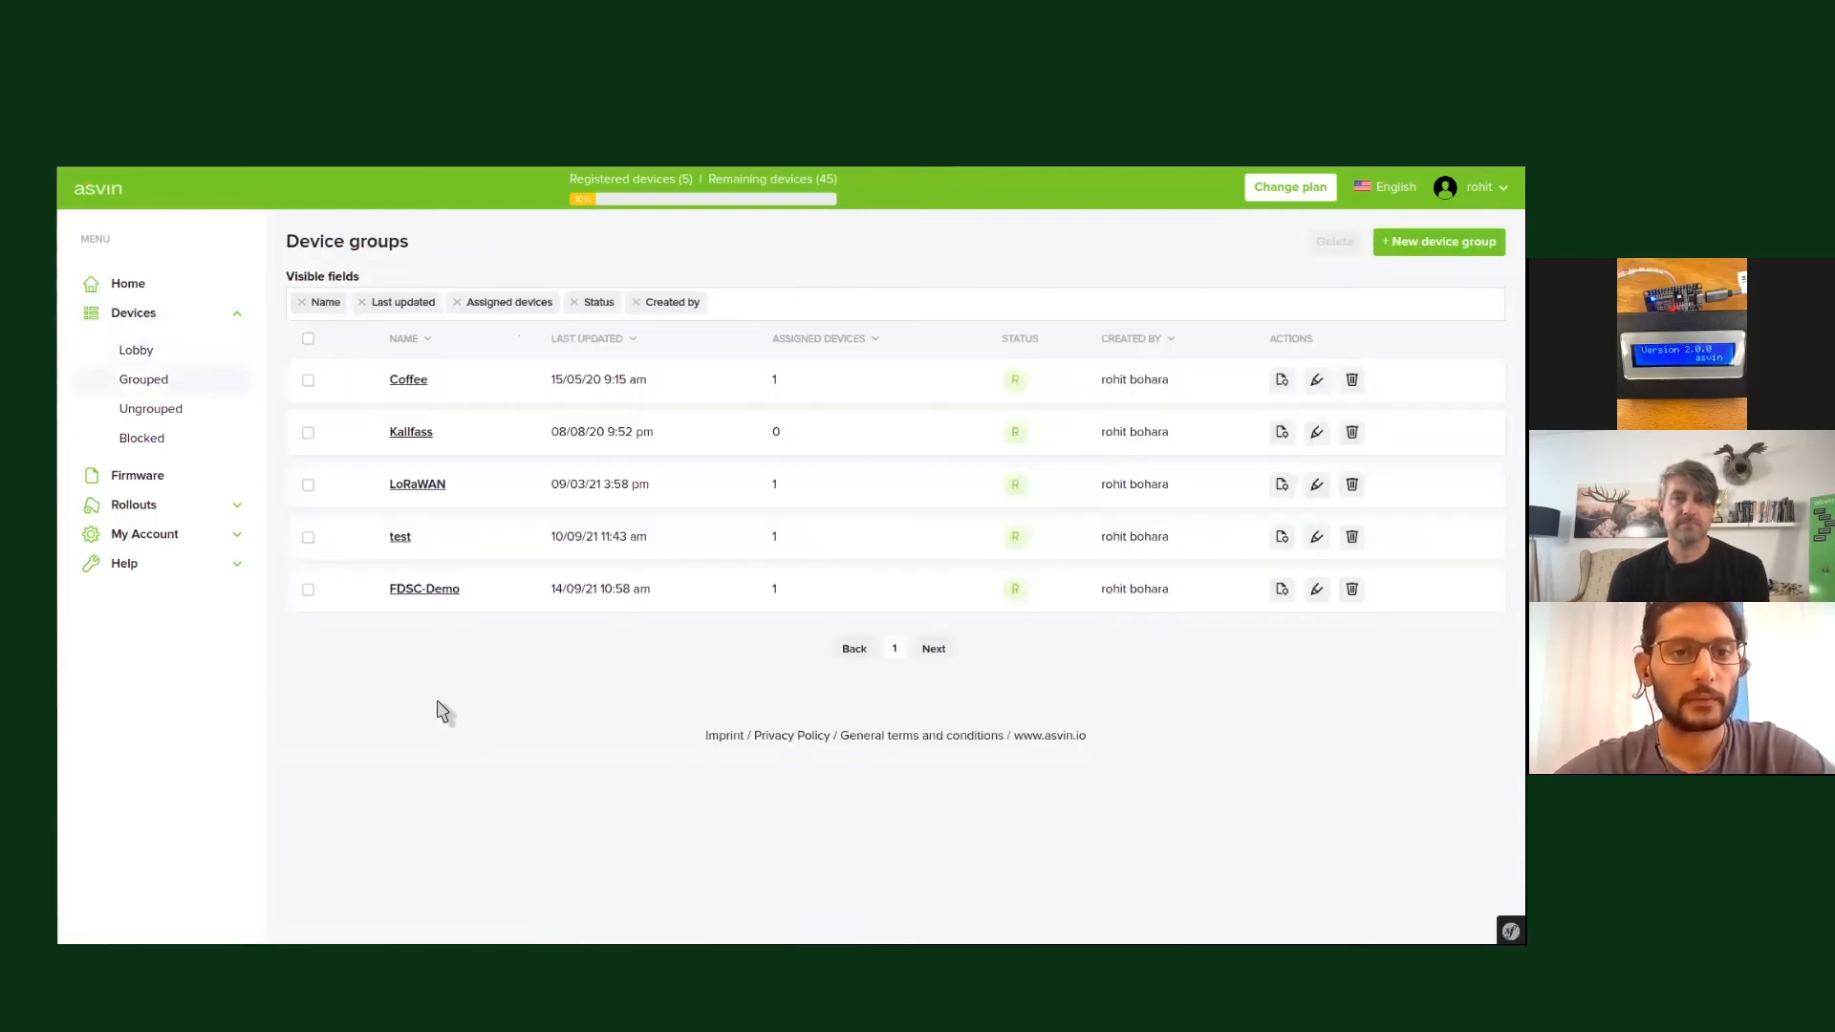
left_click(420, 589)
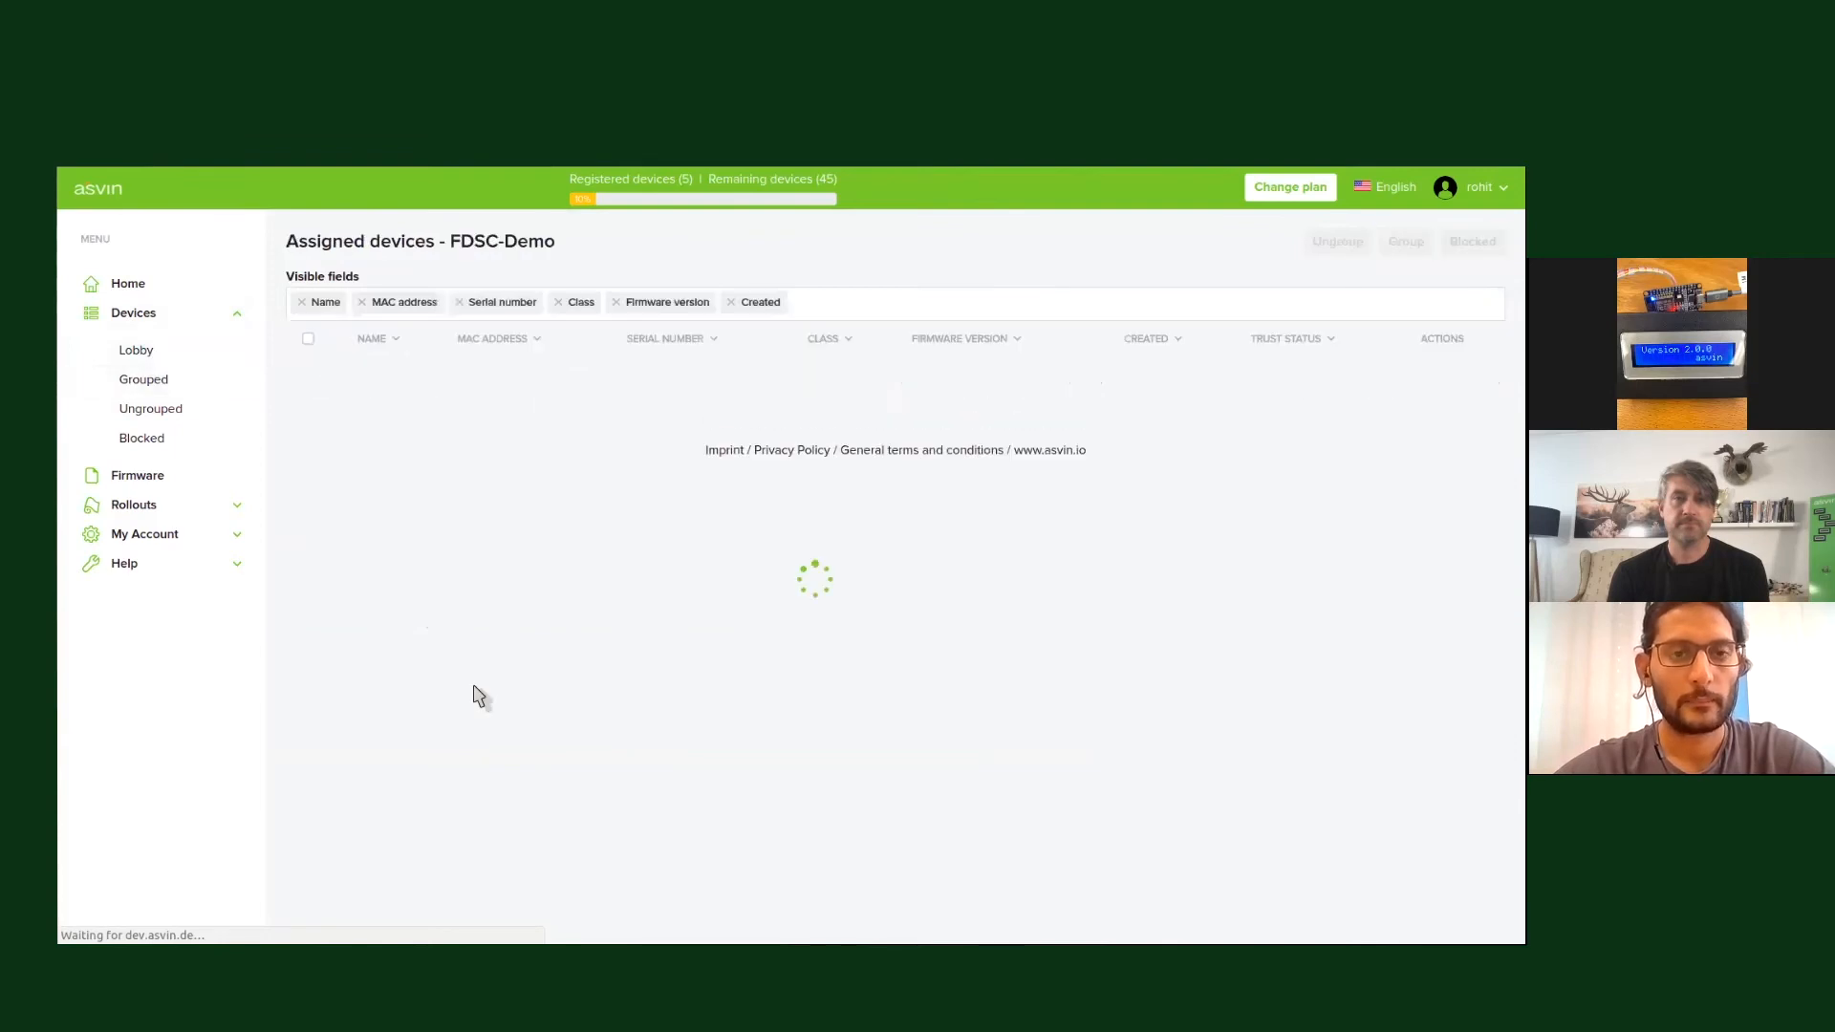
left_click(392, 380)
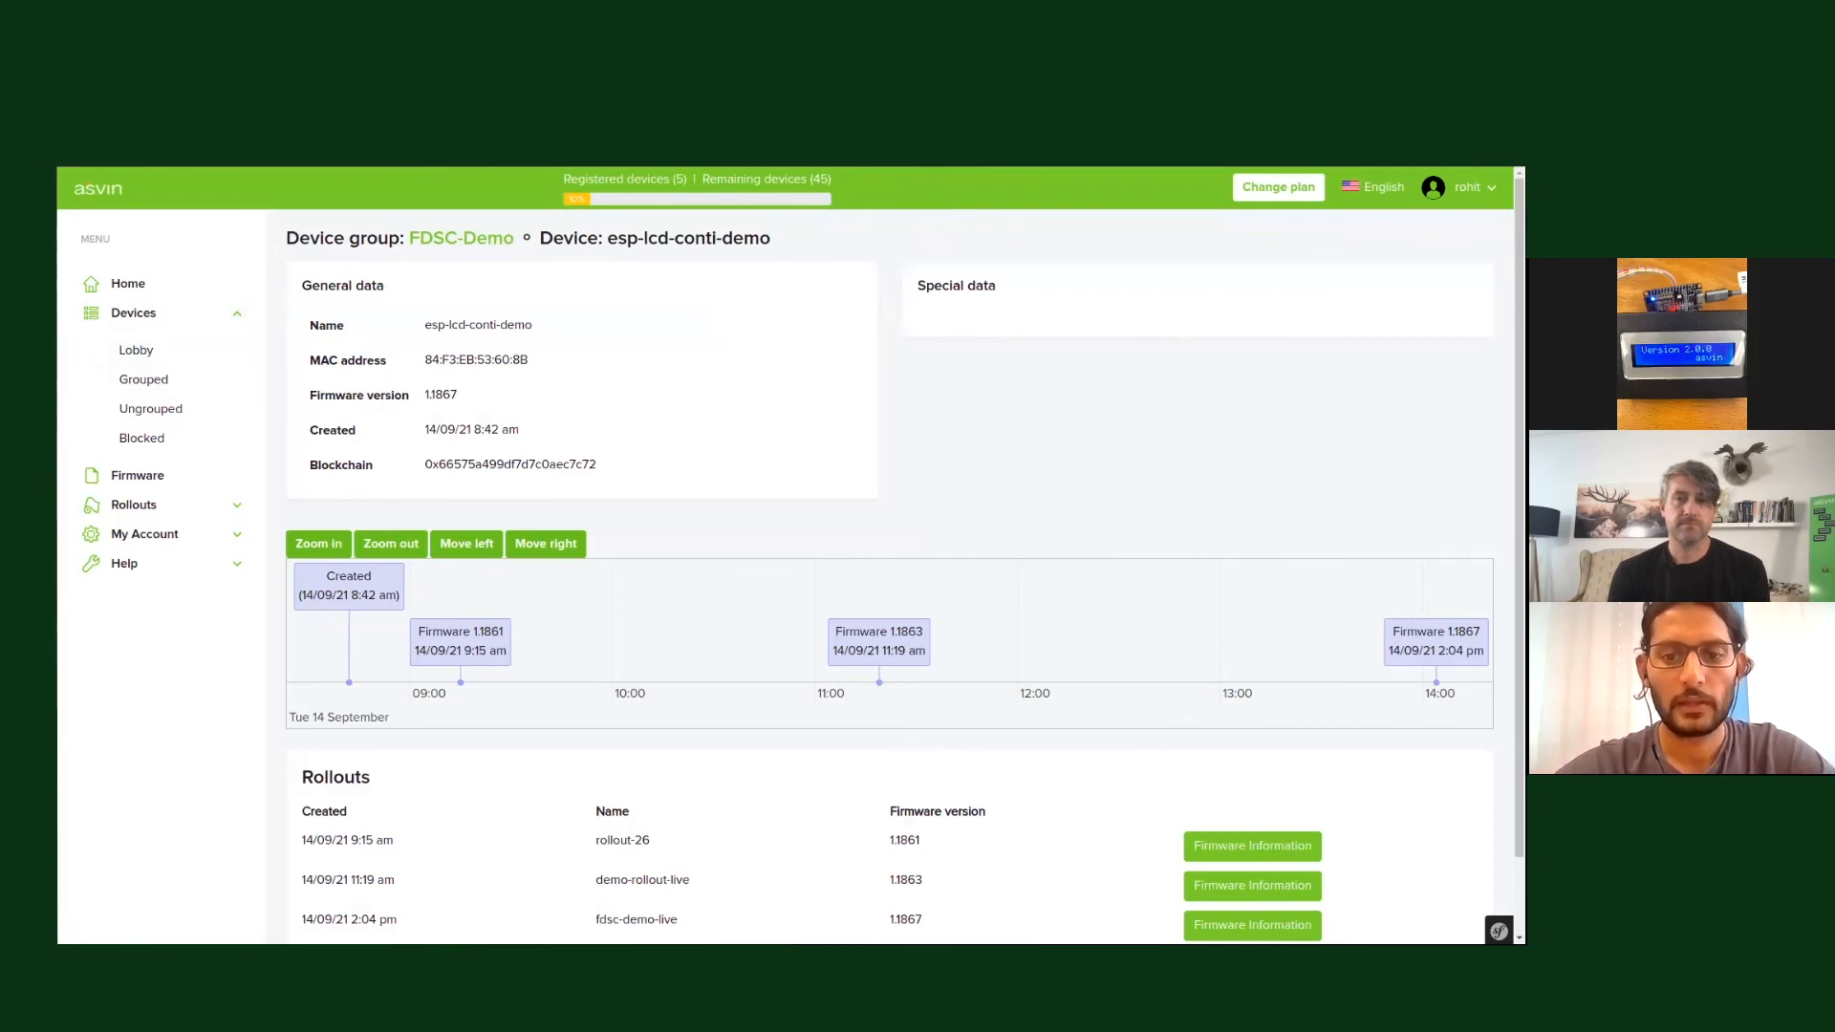
Examine the fdsc-demo-live entry in the device's rollout history.
scroll(904, 573, "down", 1)
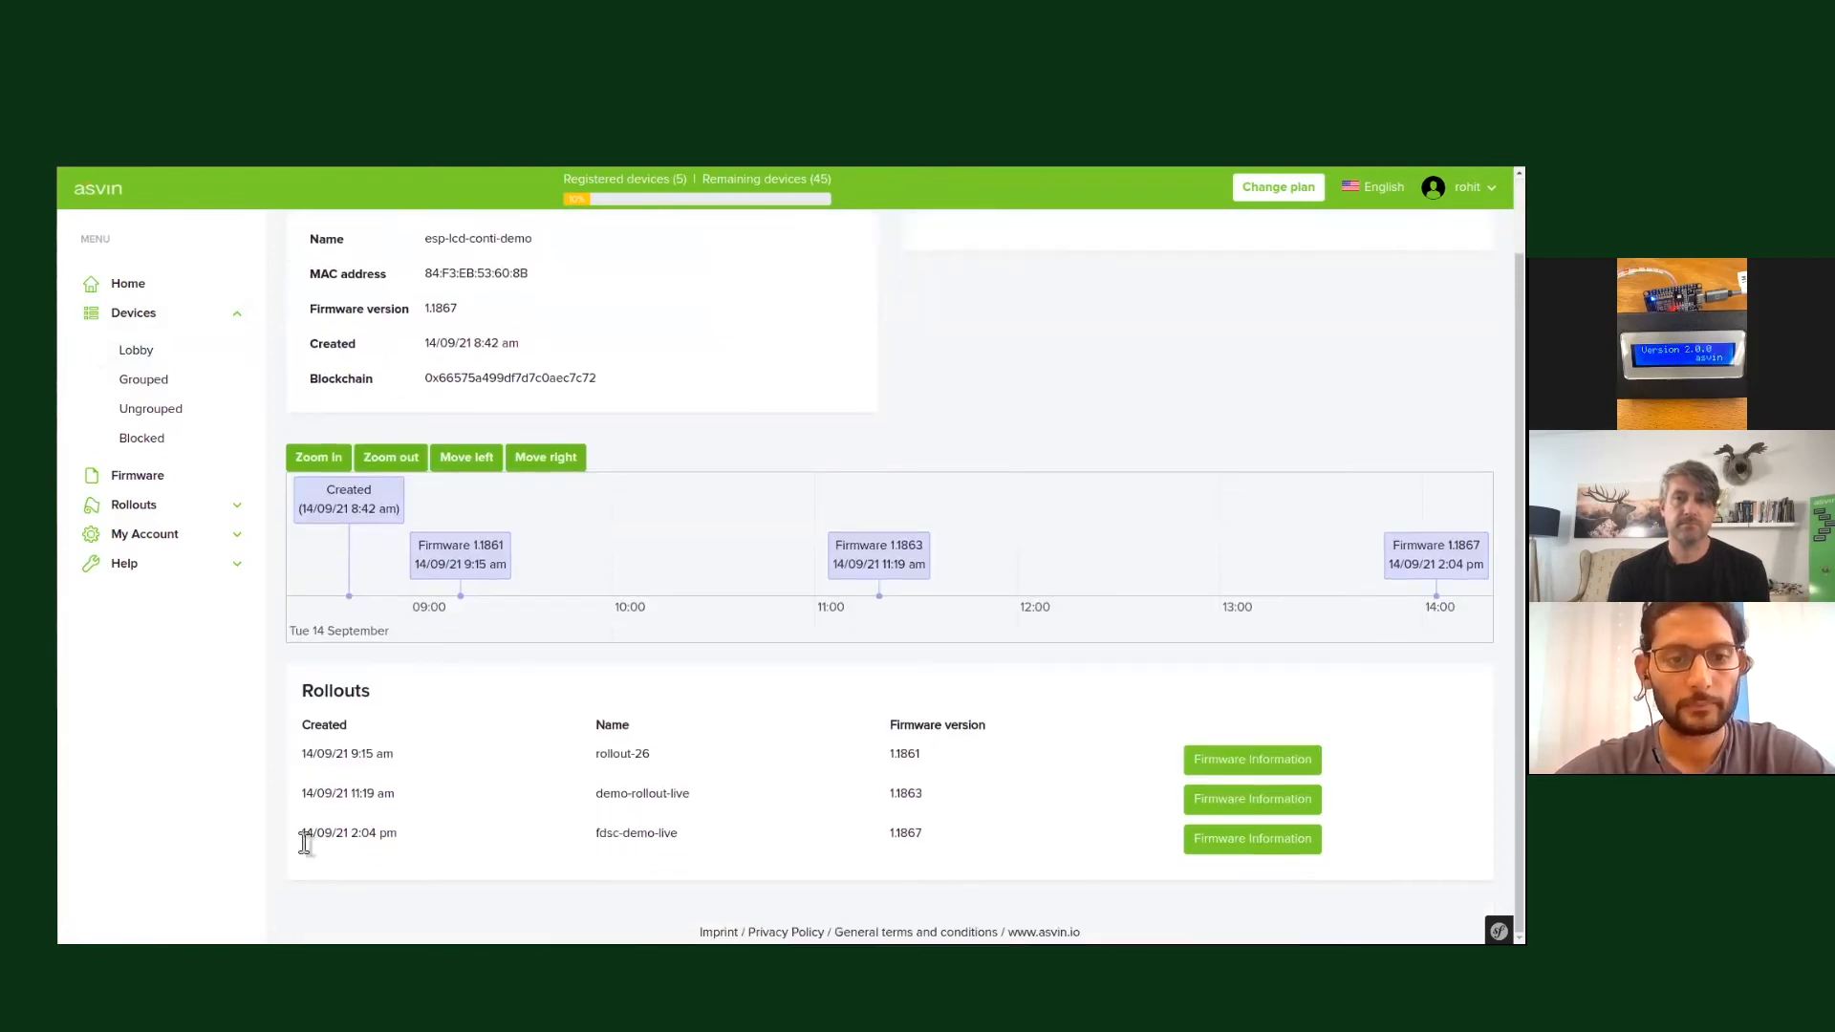
left_click_drag(304, 843, 933, 852)
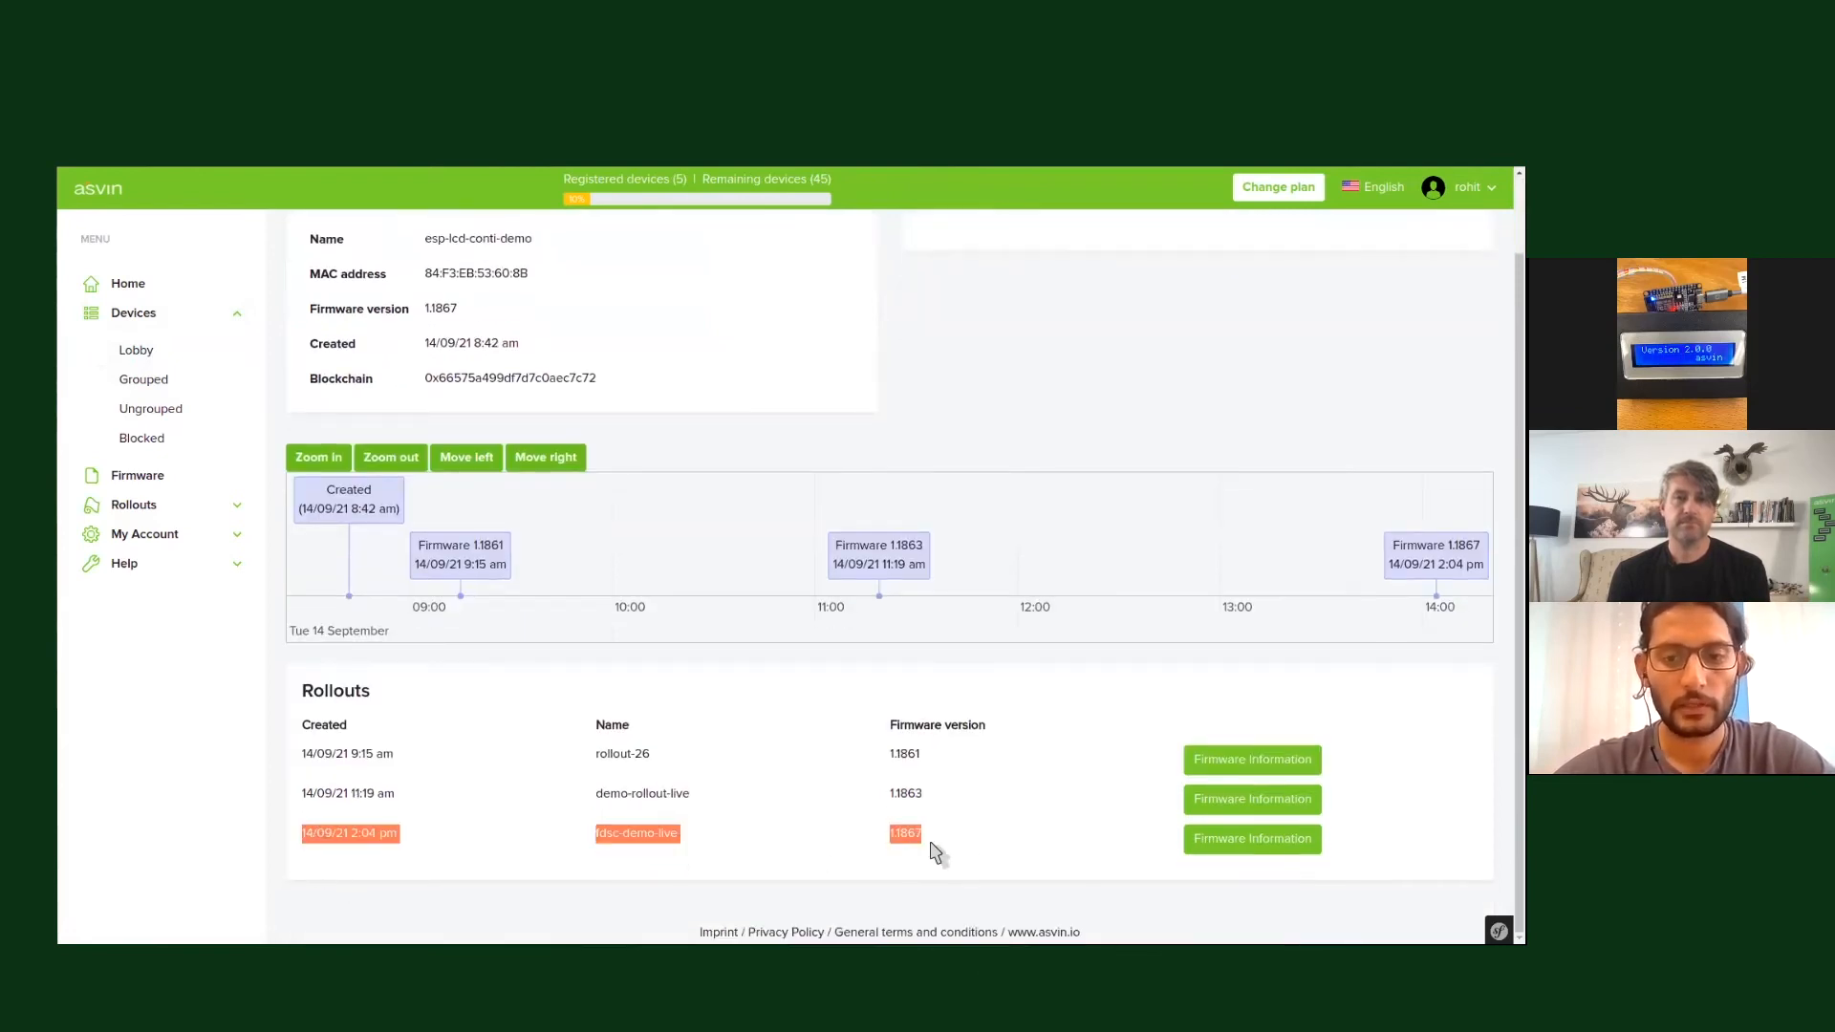
left_click(935, 852)
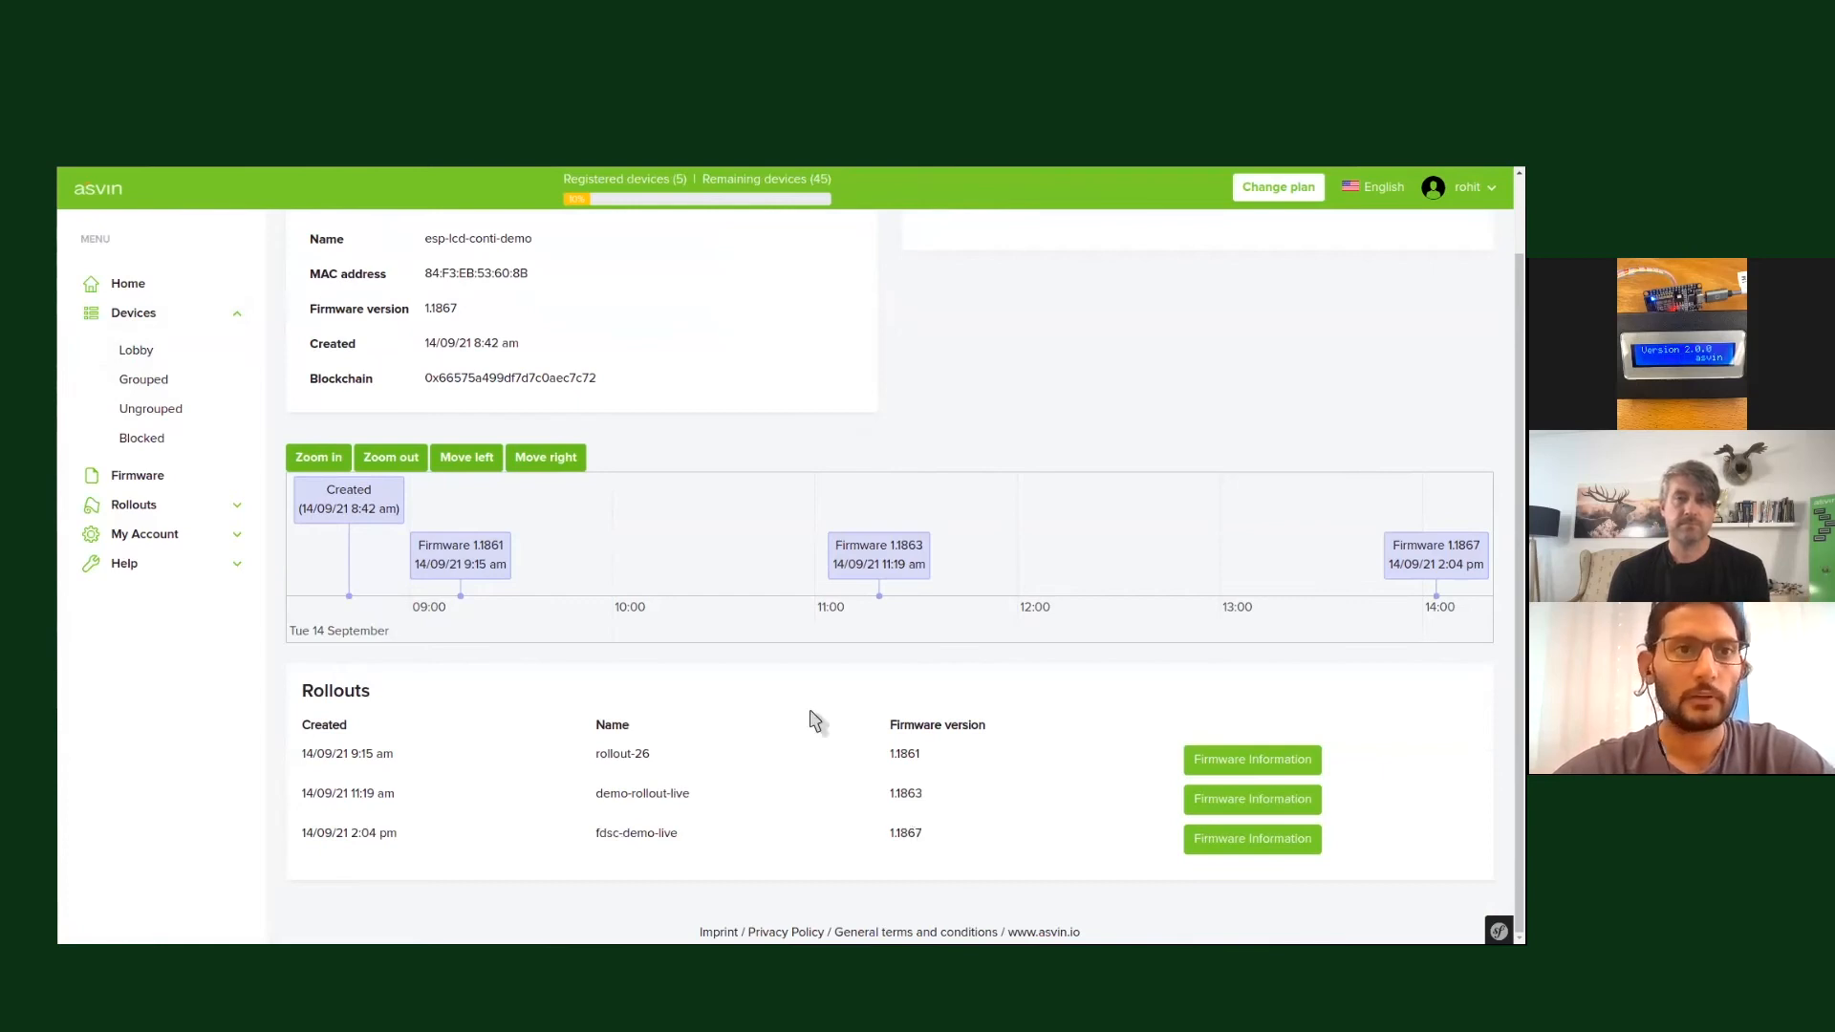
Check the pipeline in GitLab, return to asvin, and open the firmware information for the fdsc-demo-live rollout.
key("ctrl+Tab")
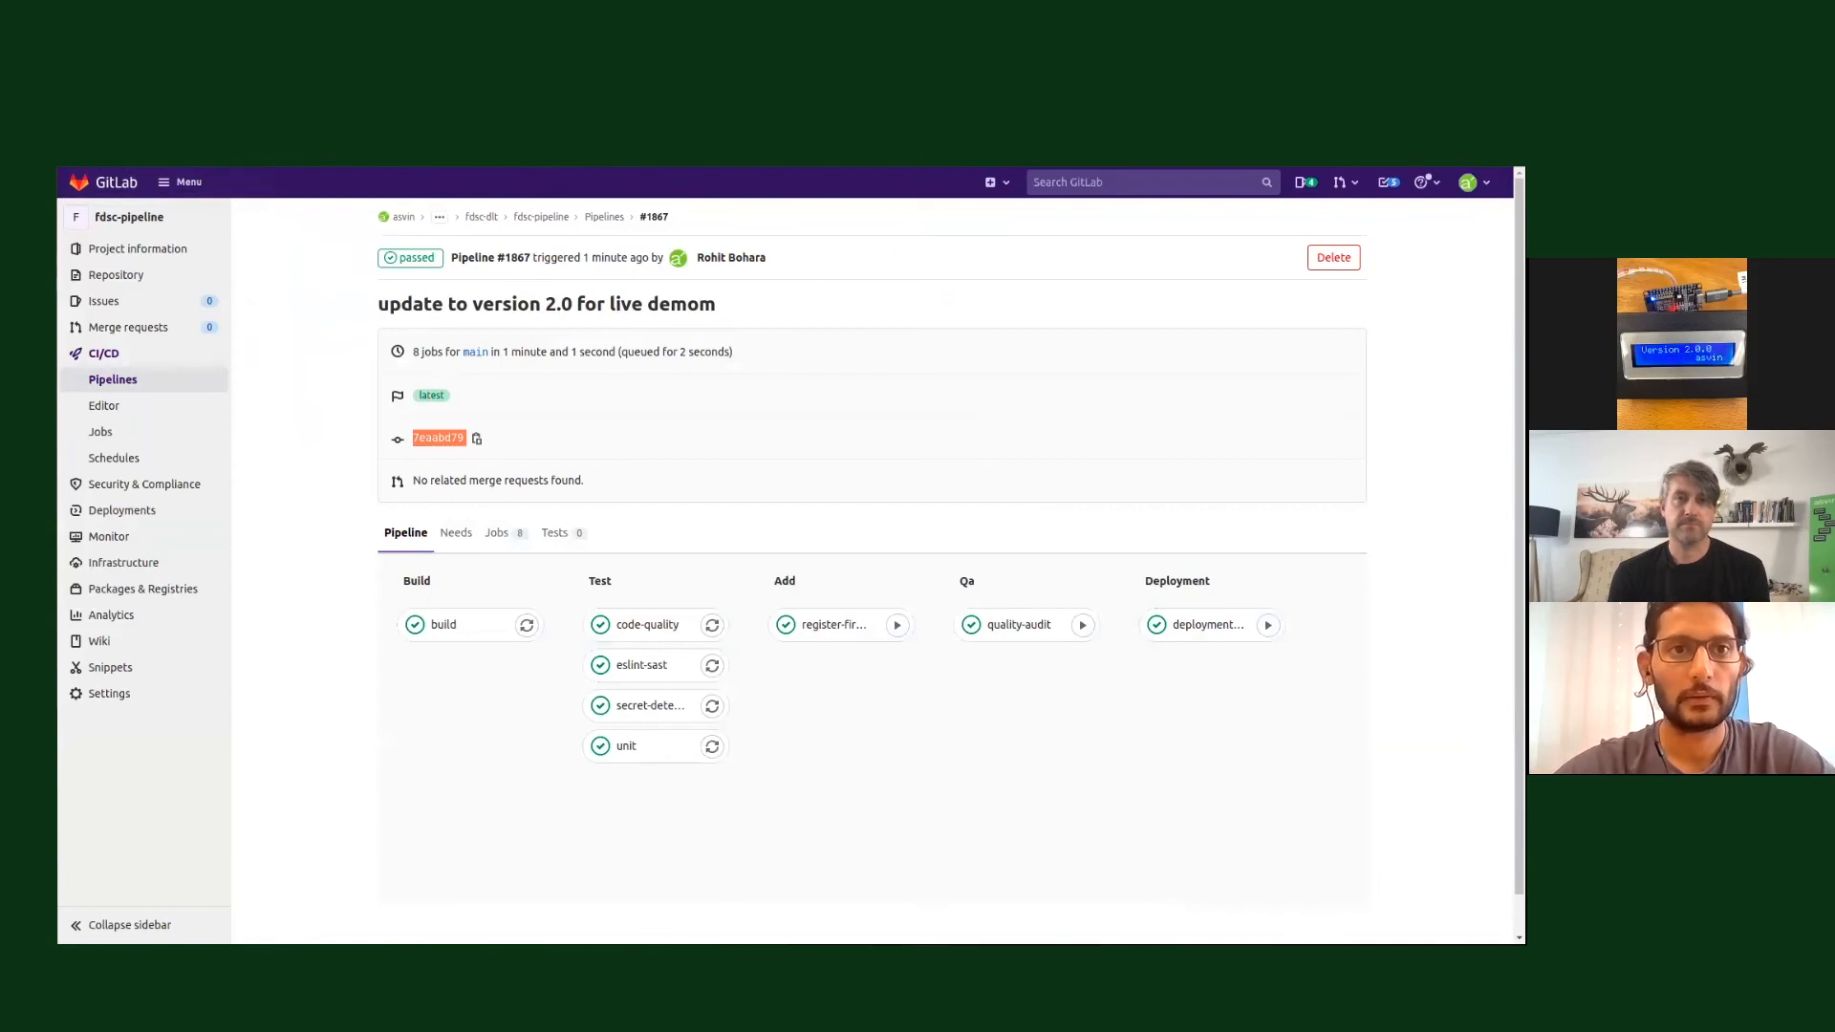
key("ctrl+shift+Tab")
left_click(1239, 847)
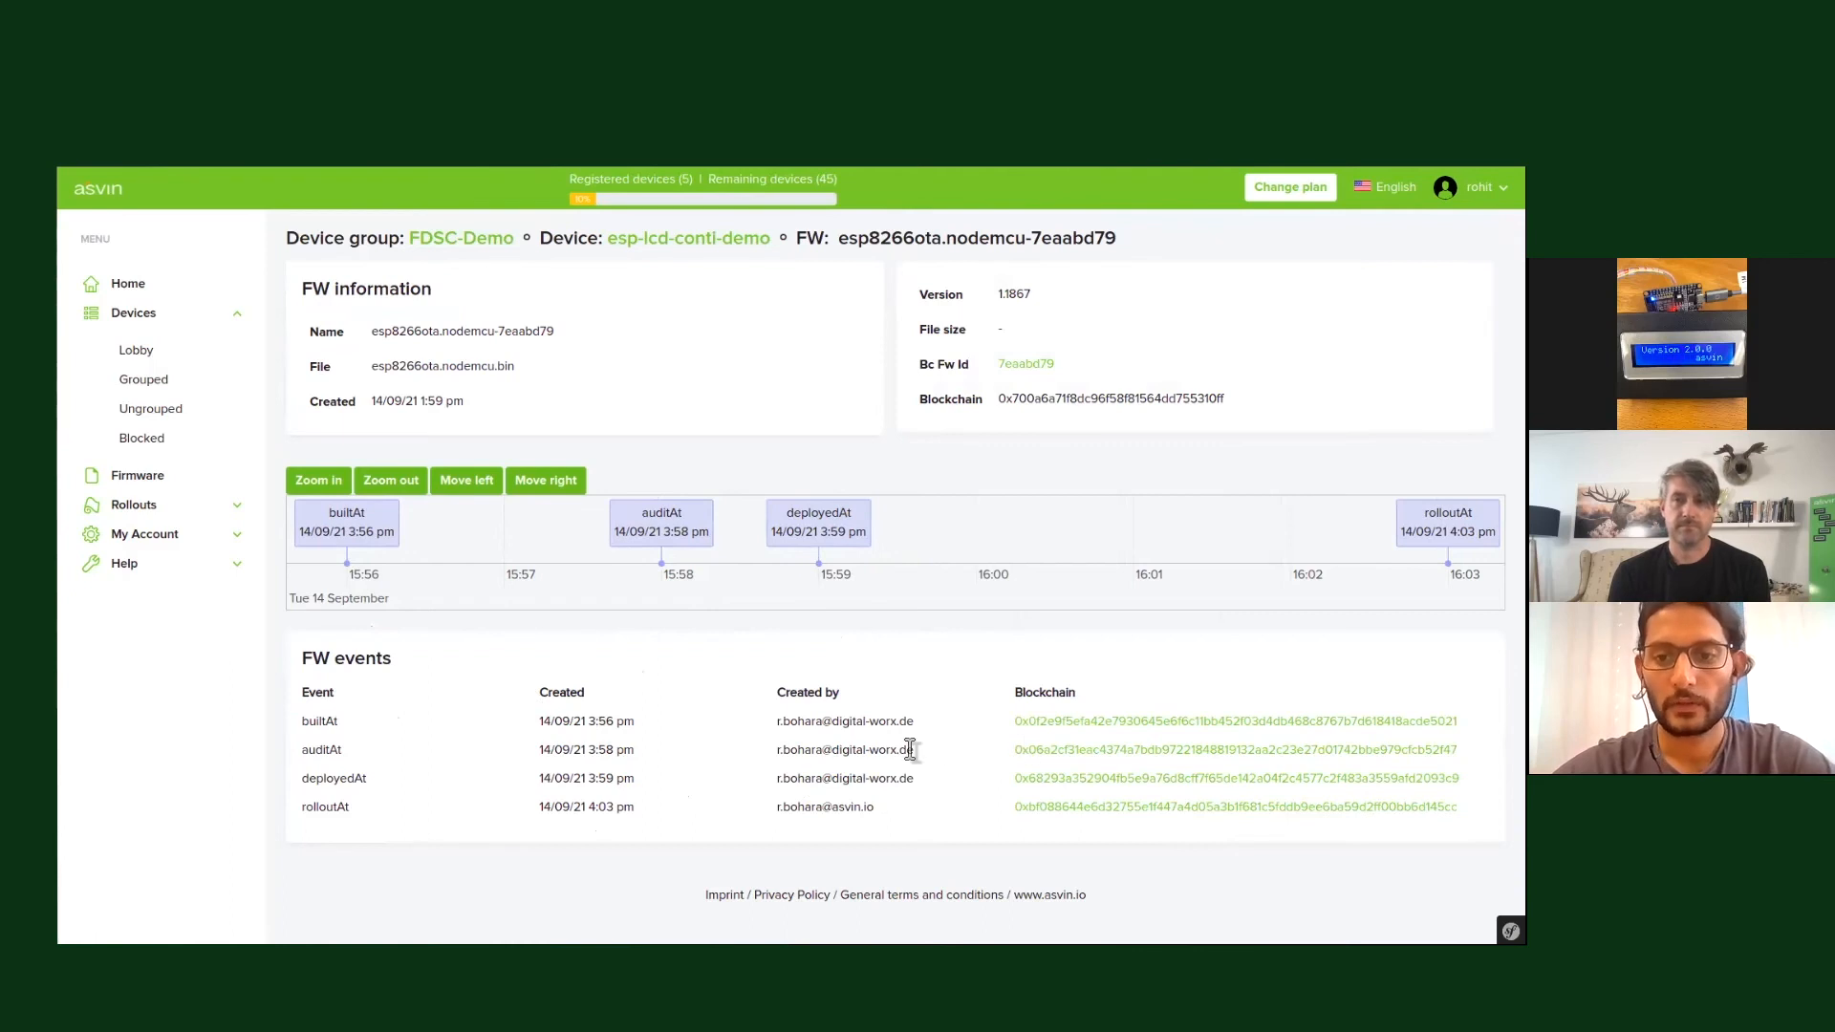
Open the blockchain transaction of the firmware's builtAt event and examine its block information.
left_click(1112, 732)
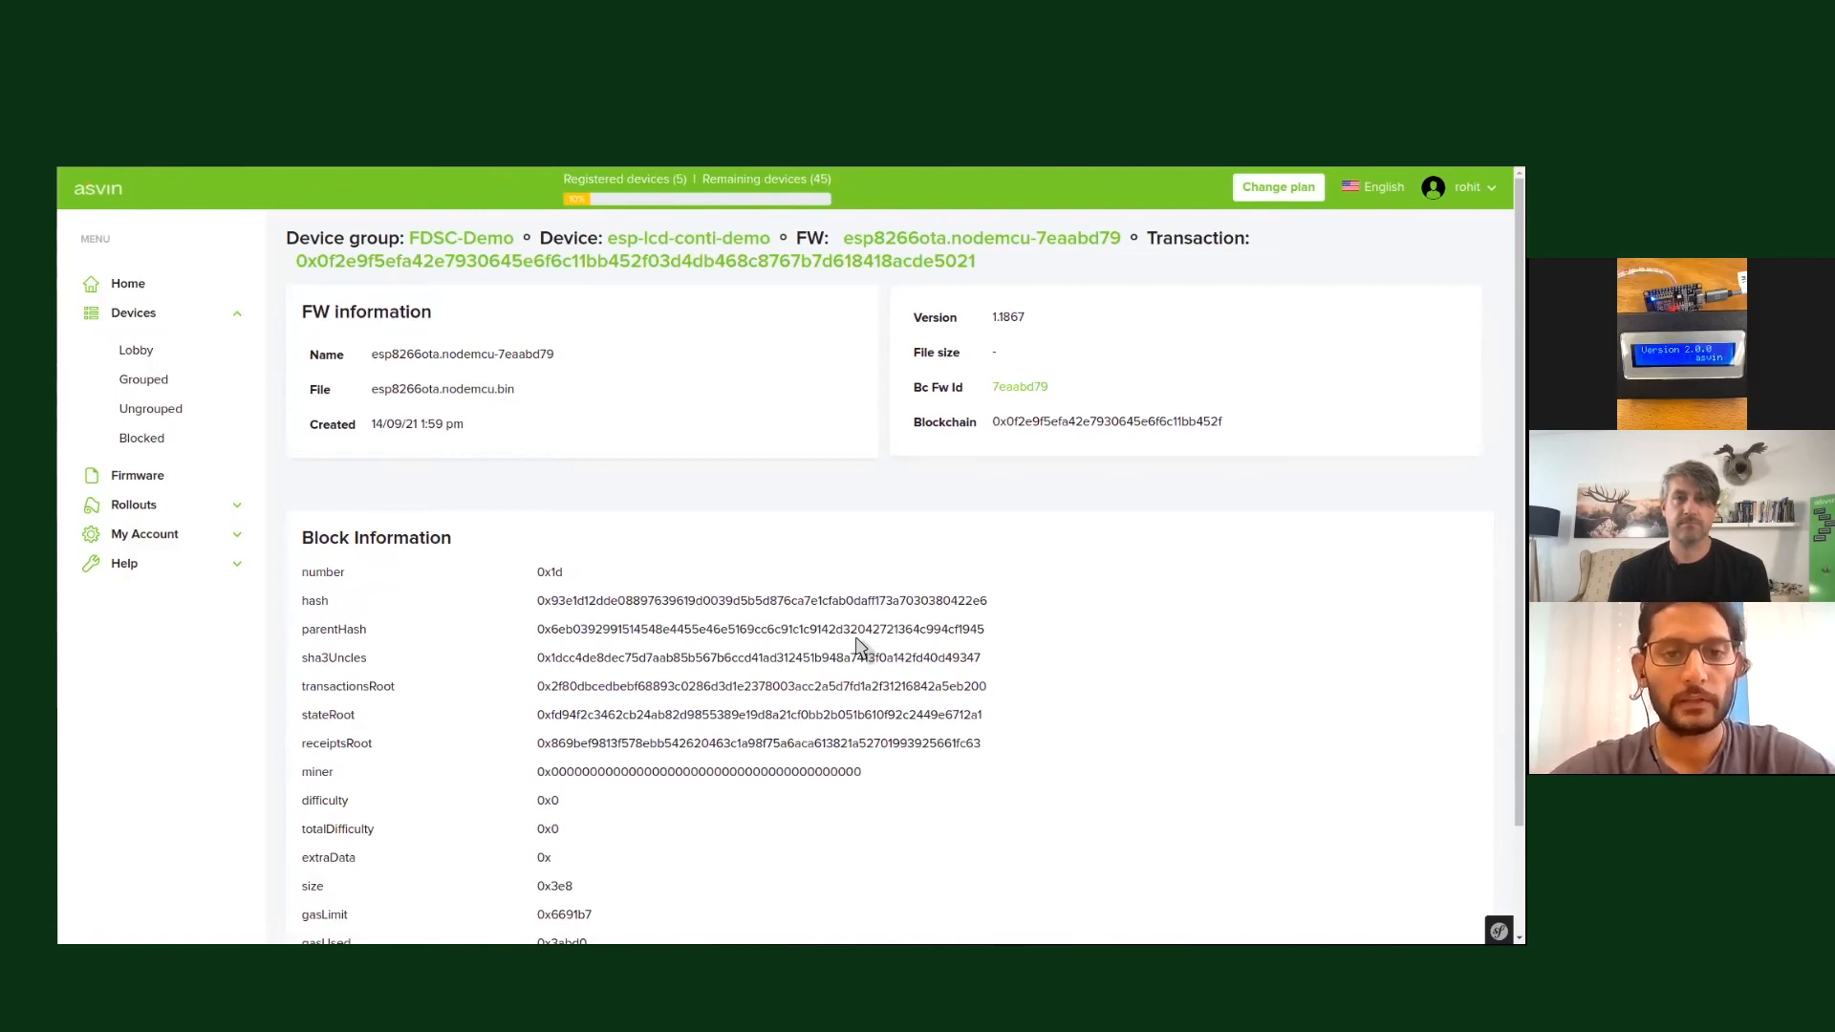
scroll(856, 638, "down", 1)
scroll(857, 638, "up", 1)
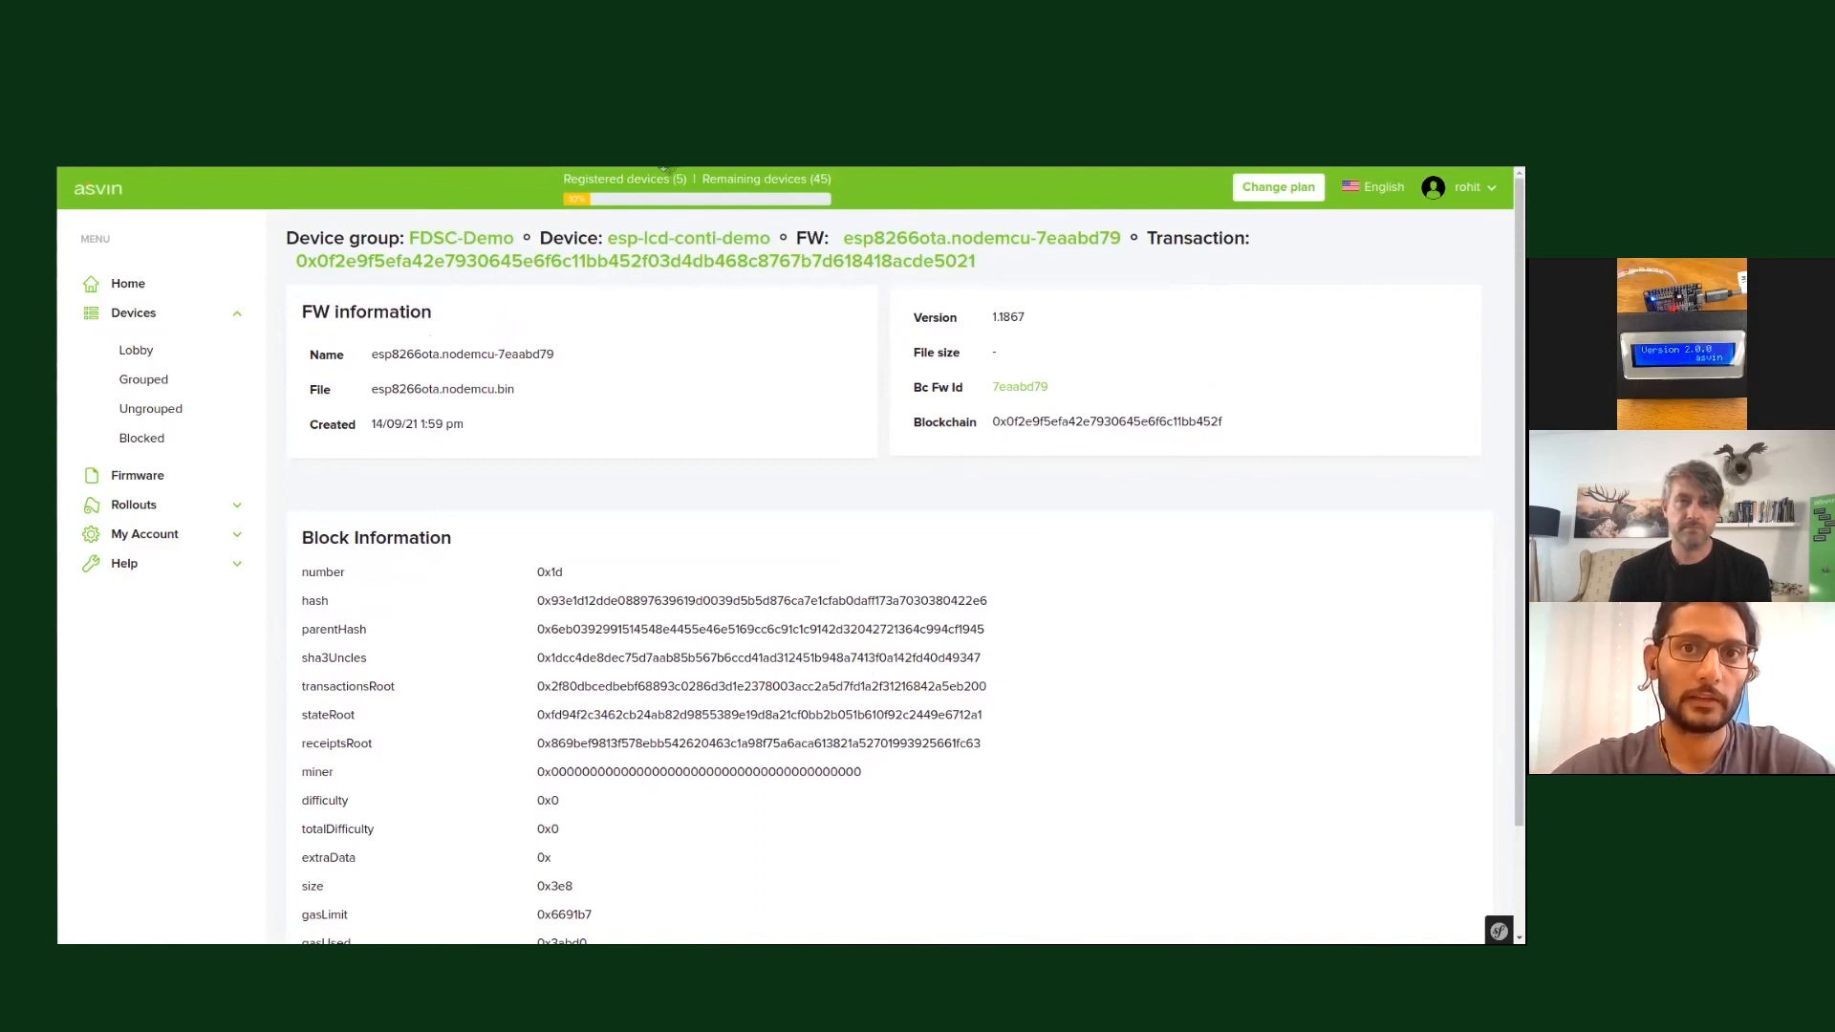
Review the code changes of commit 7eaabd79 in GitLab and return to the asvin transaction page.
key("ctrl+Tab")
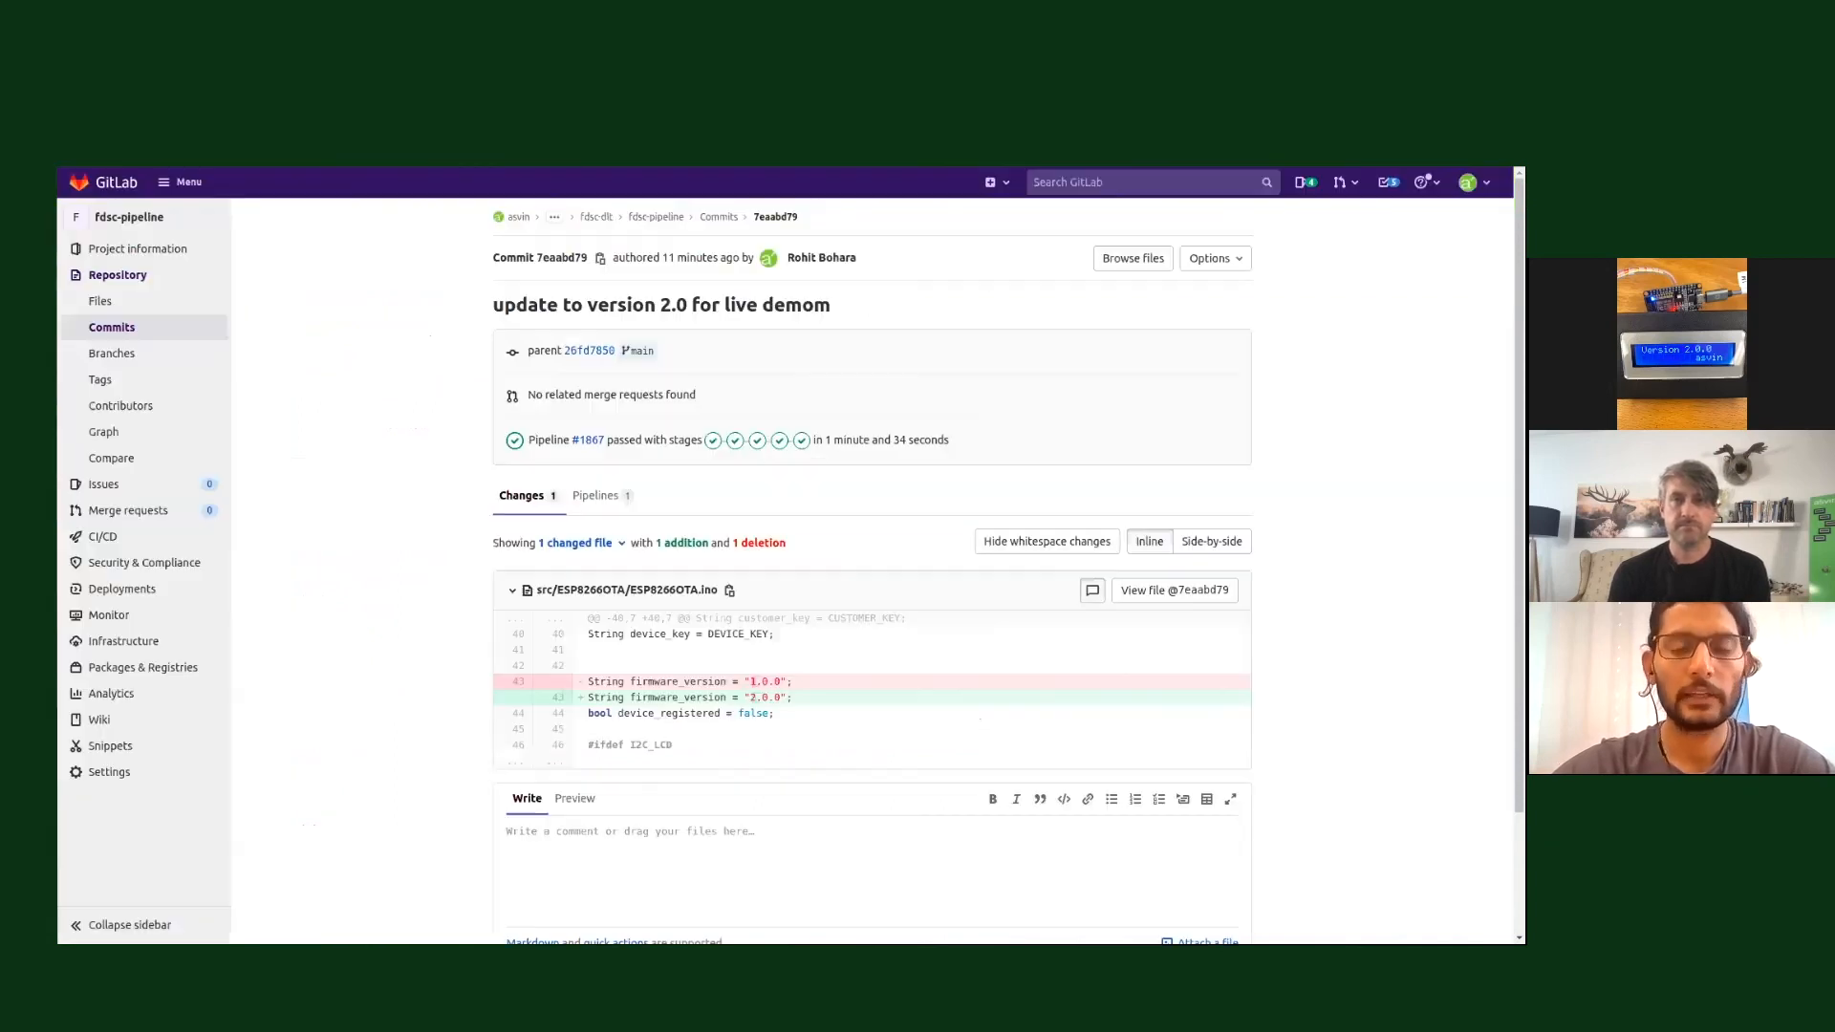
scroll(402, 361, "down", 1)
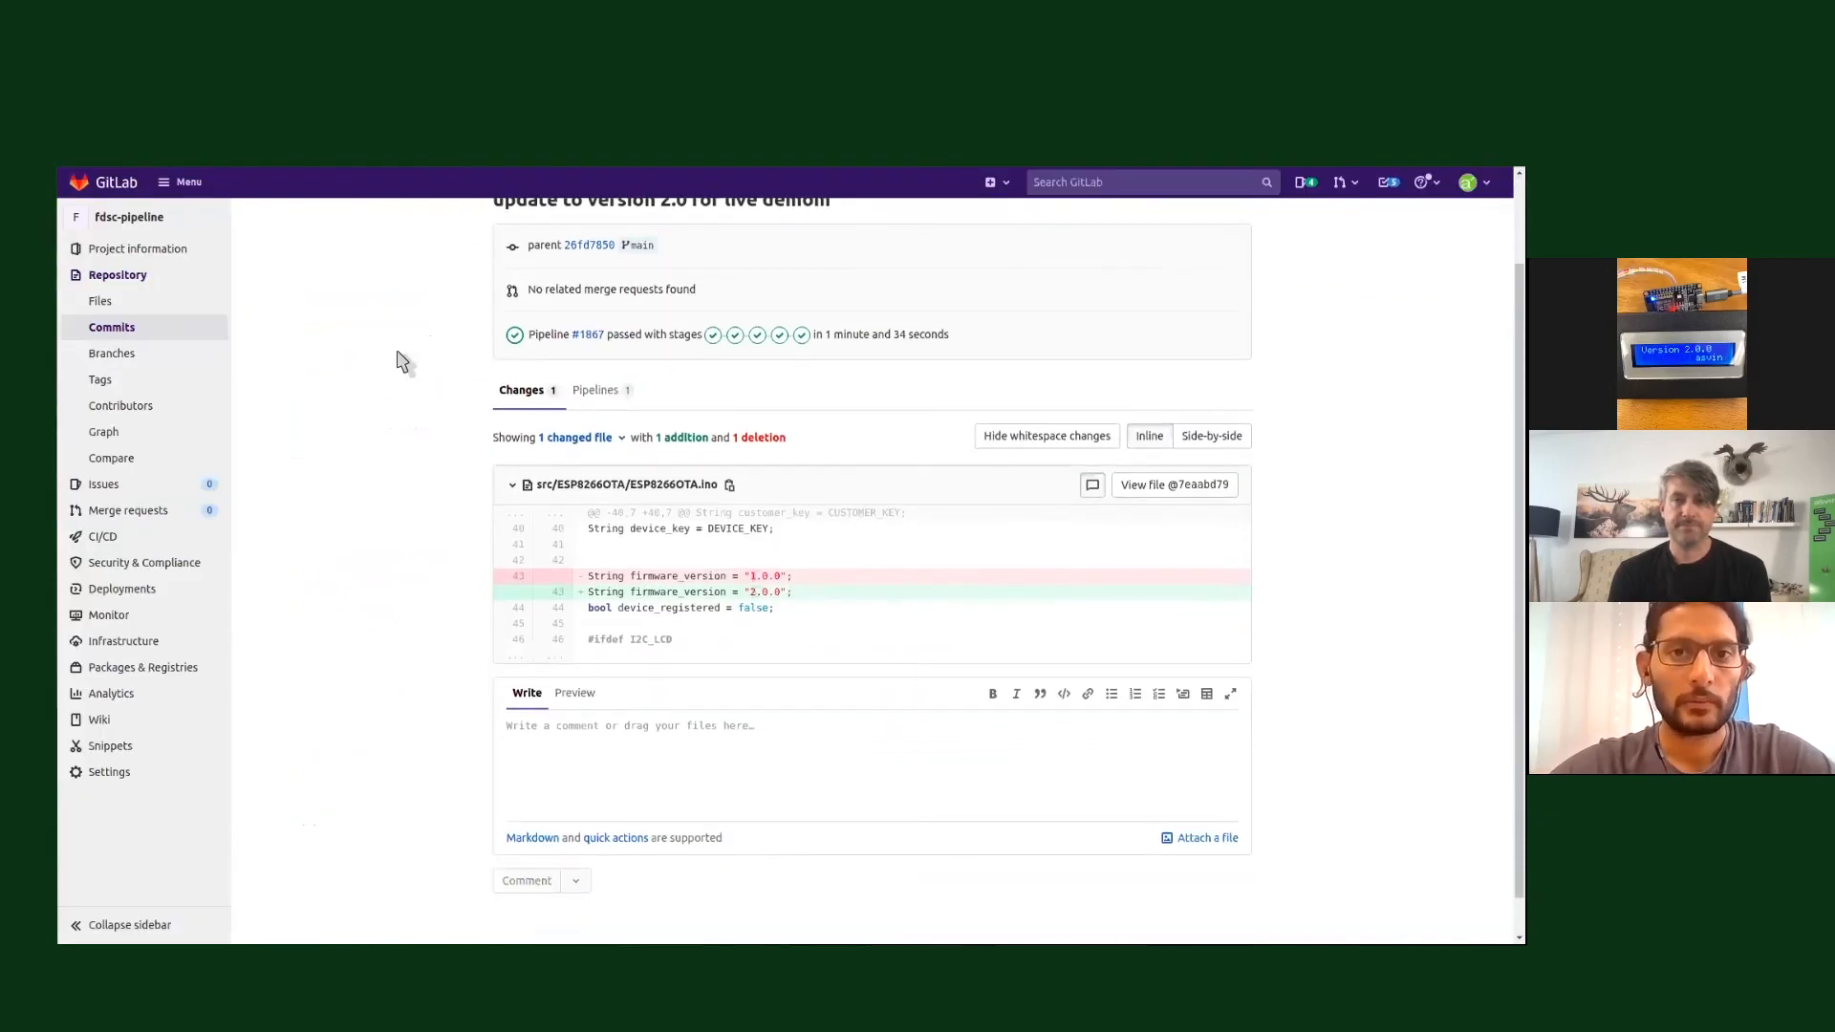
scroll(402, 362, "up", 1)
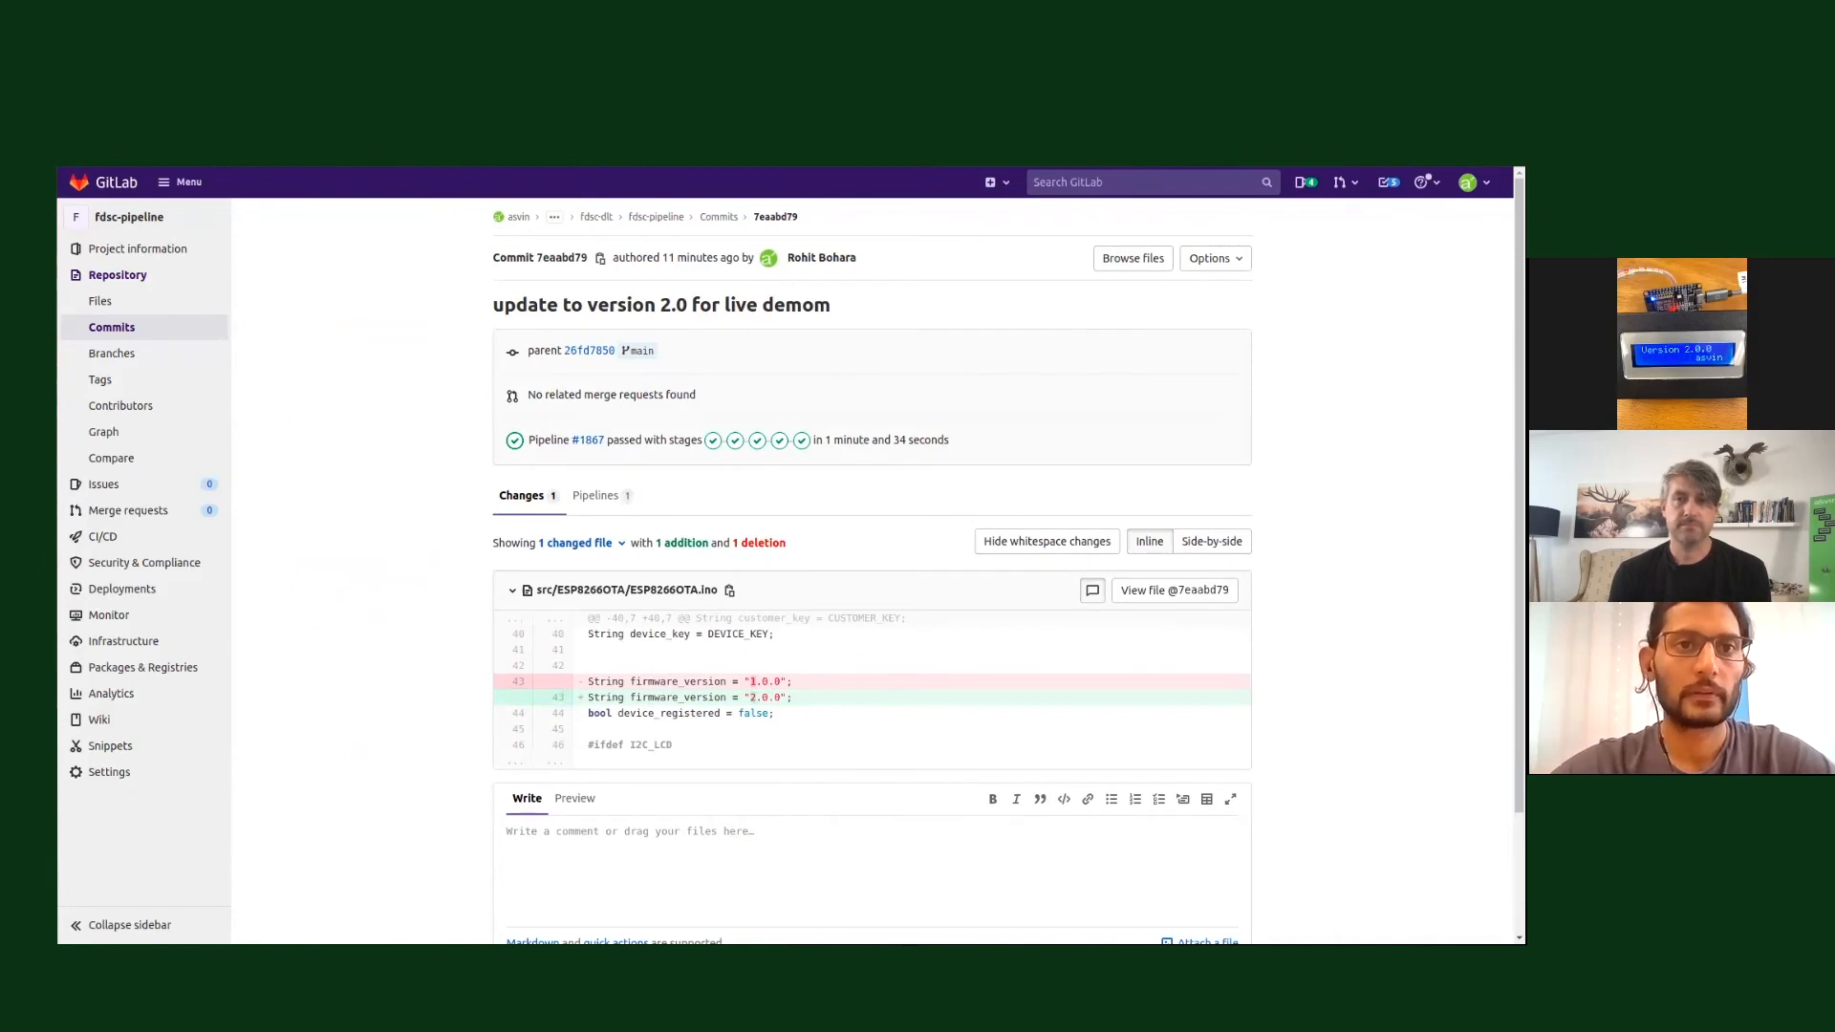
left_click(337, 153)
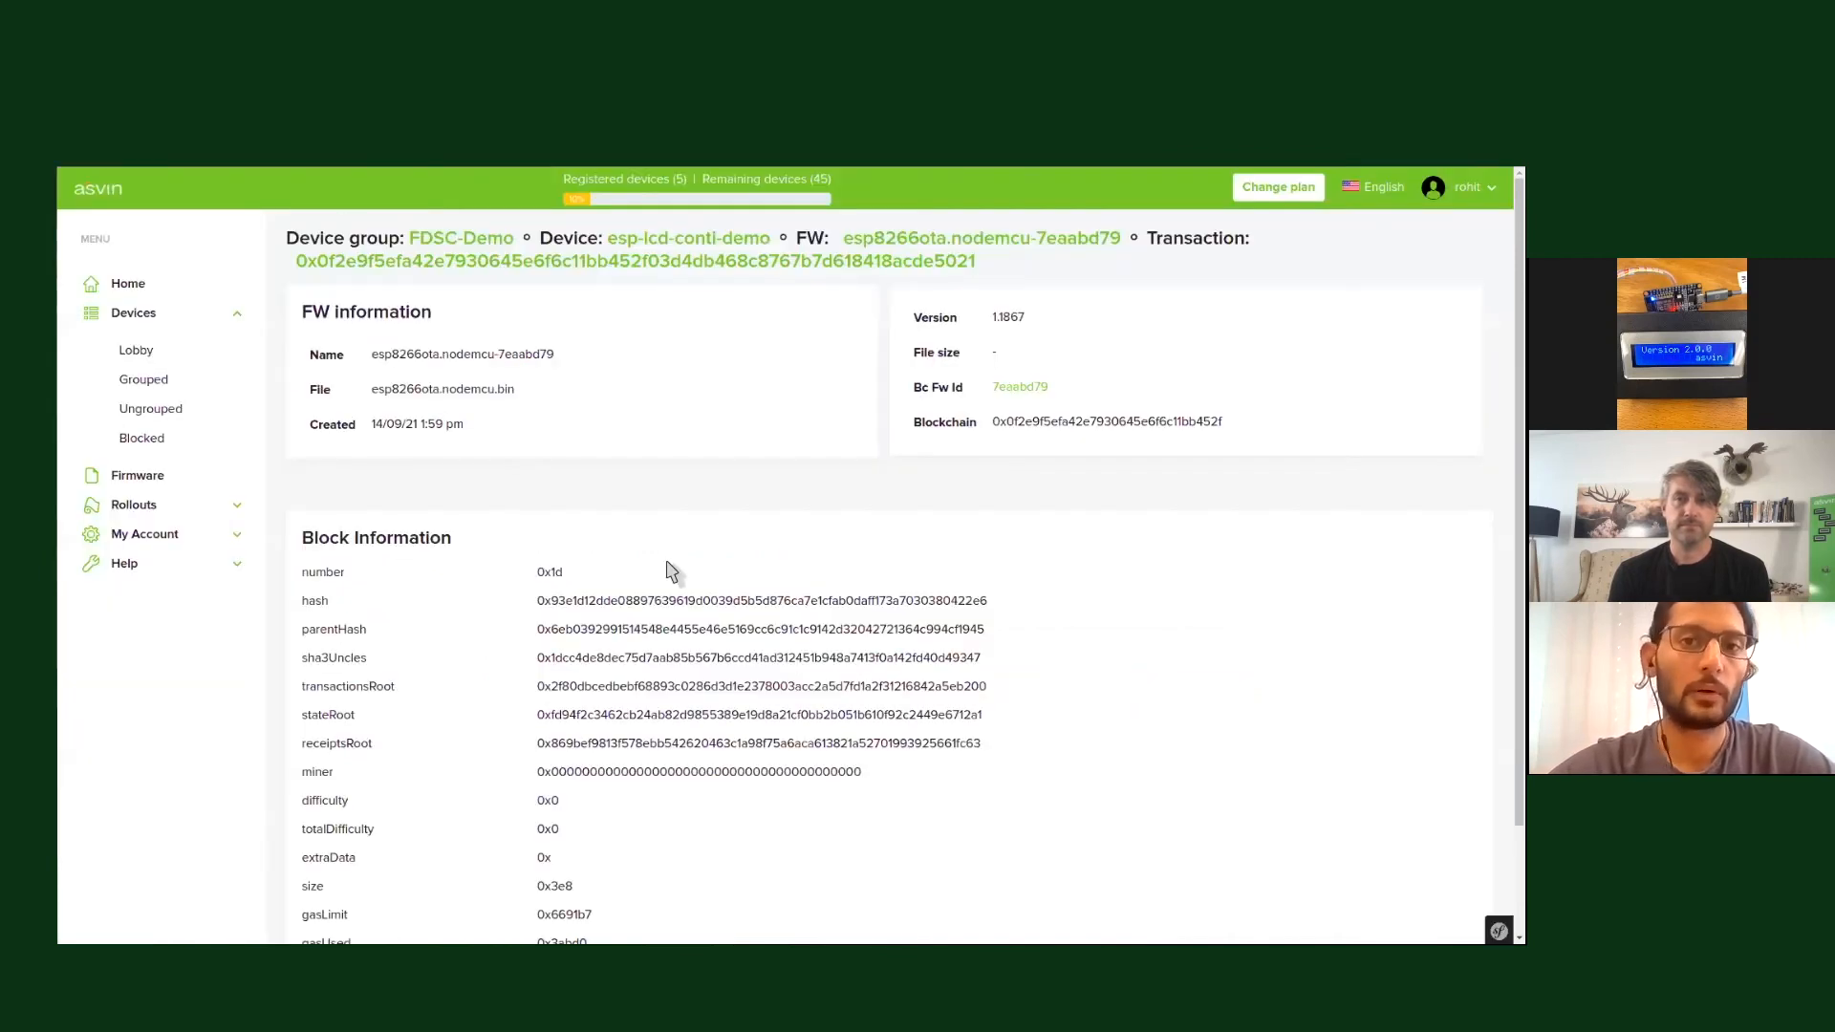